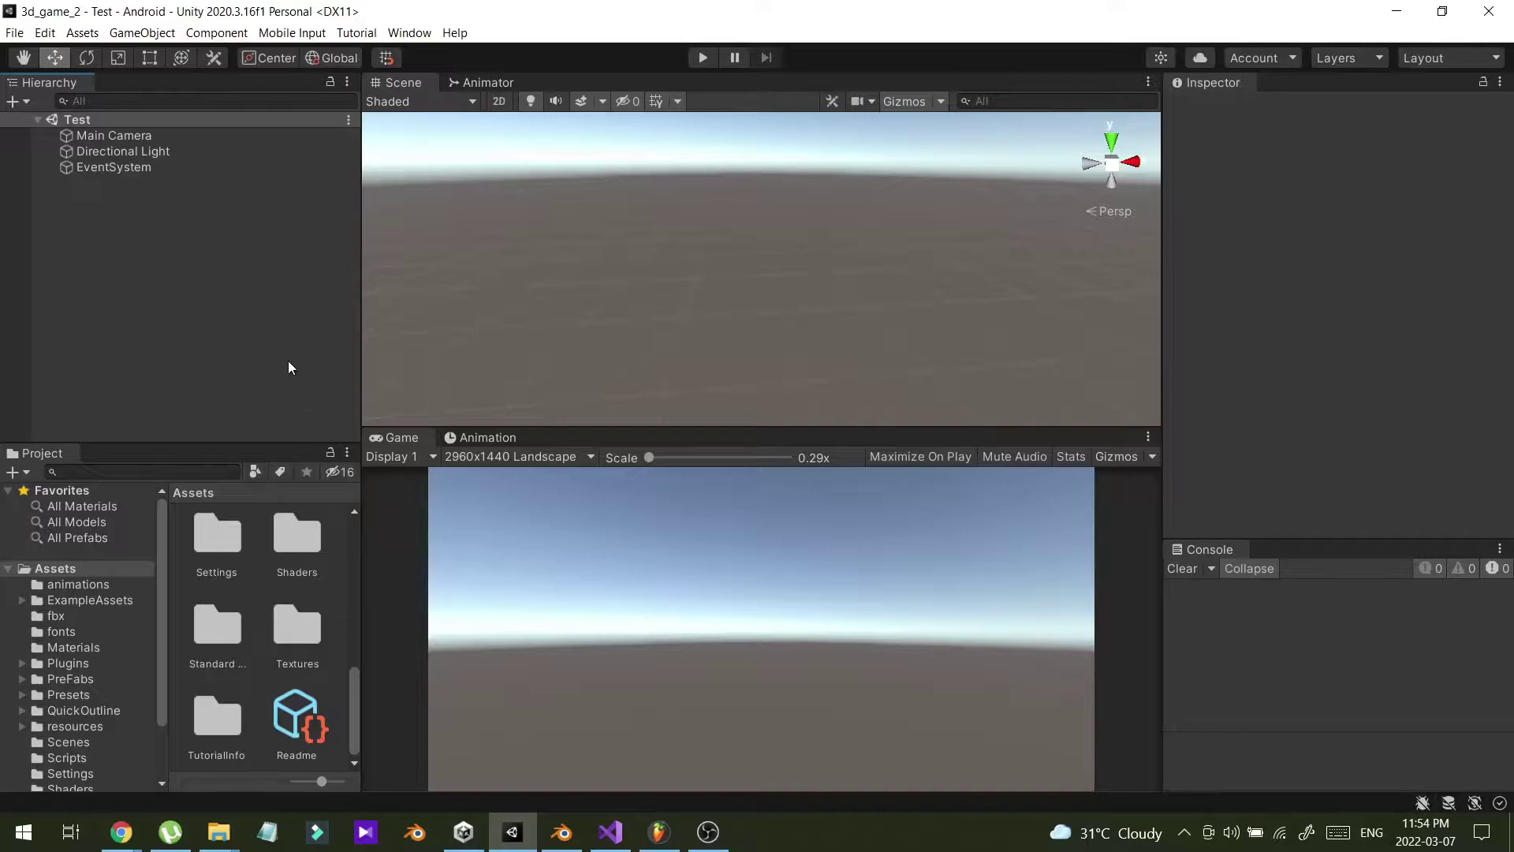
- Look over the Hierarchy's object options and inspect the Main Camera, then deselect it
{"action": "right_click", "coordinate": [90, 226]}
{"action": "left_click", "coordinate": [144, 197]}
{"action": "left_click", "coordinate": [147, 136]}
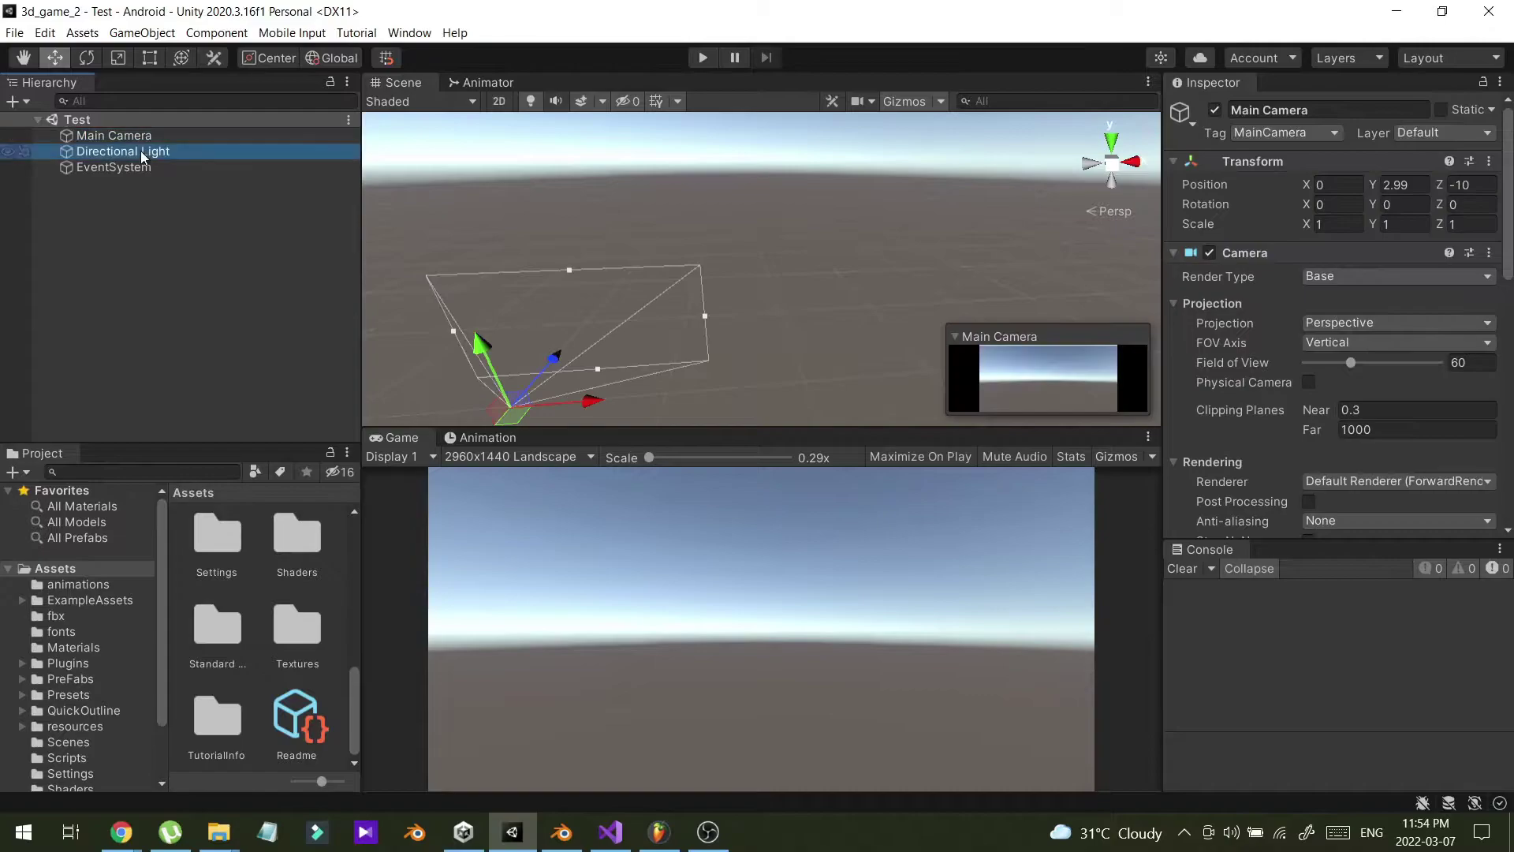
{"action": "left_click", "coordinate": [189, 261]}
- Create a UI Canvas in the Hierarchy, select it and bring up its child-object menu
{"action": "right_click", "coordinate": [74, 248]}
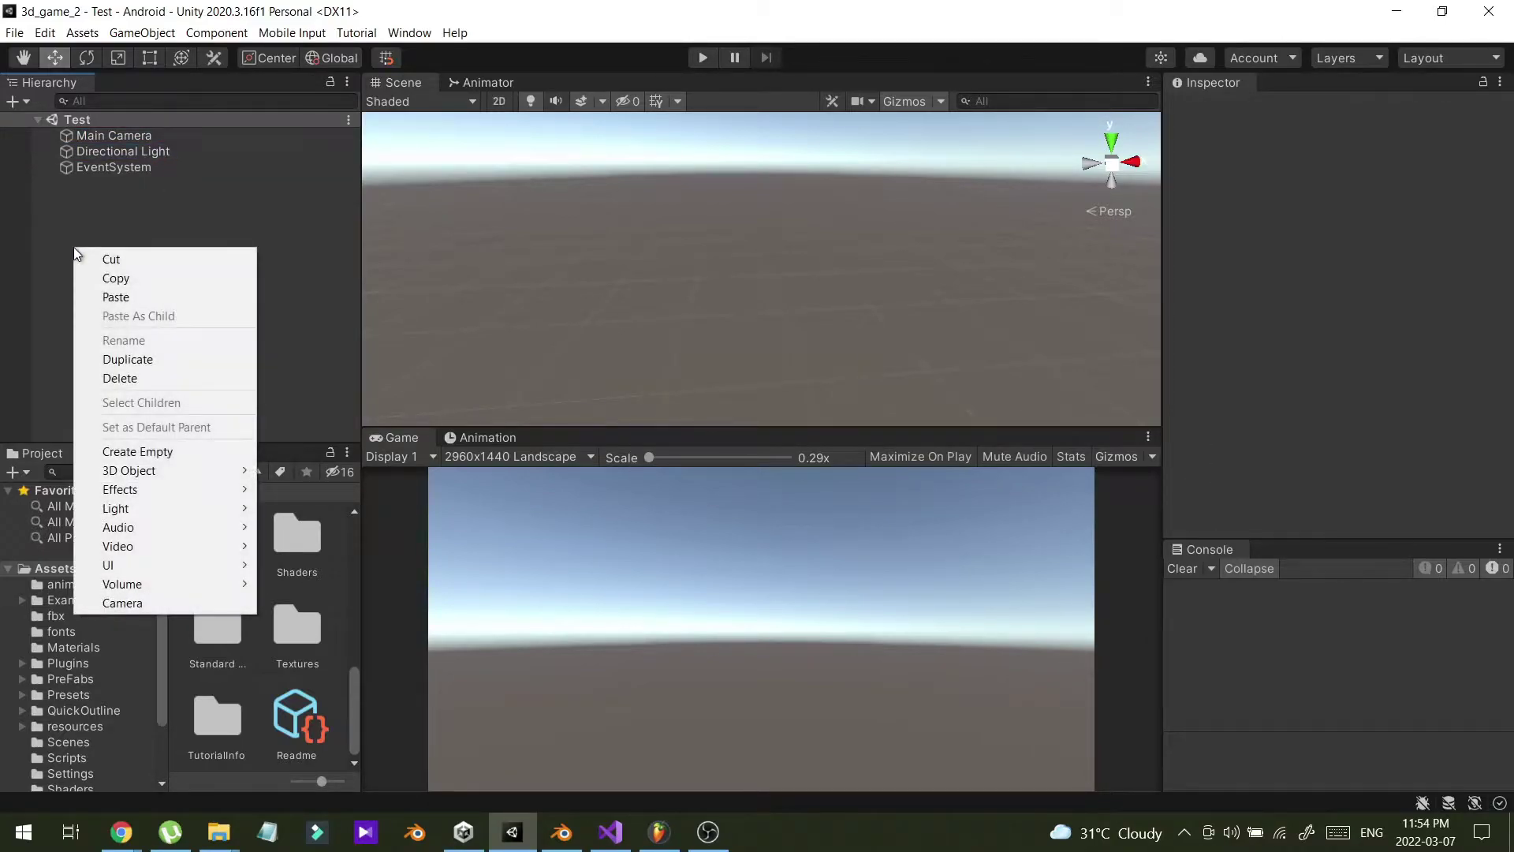
{"action": "mouse_move", "coordinate": [199, 565]}
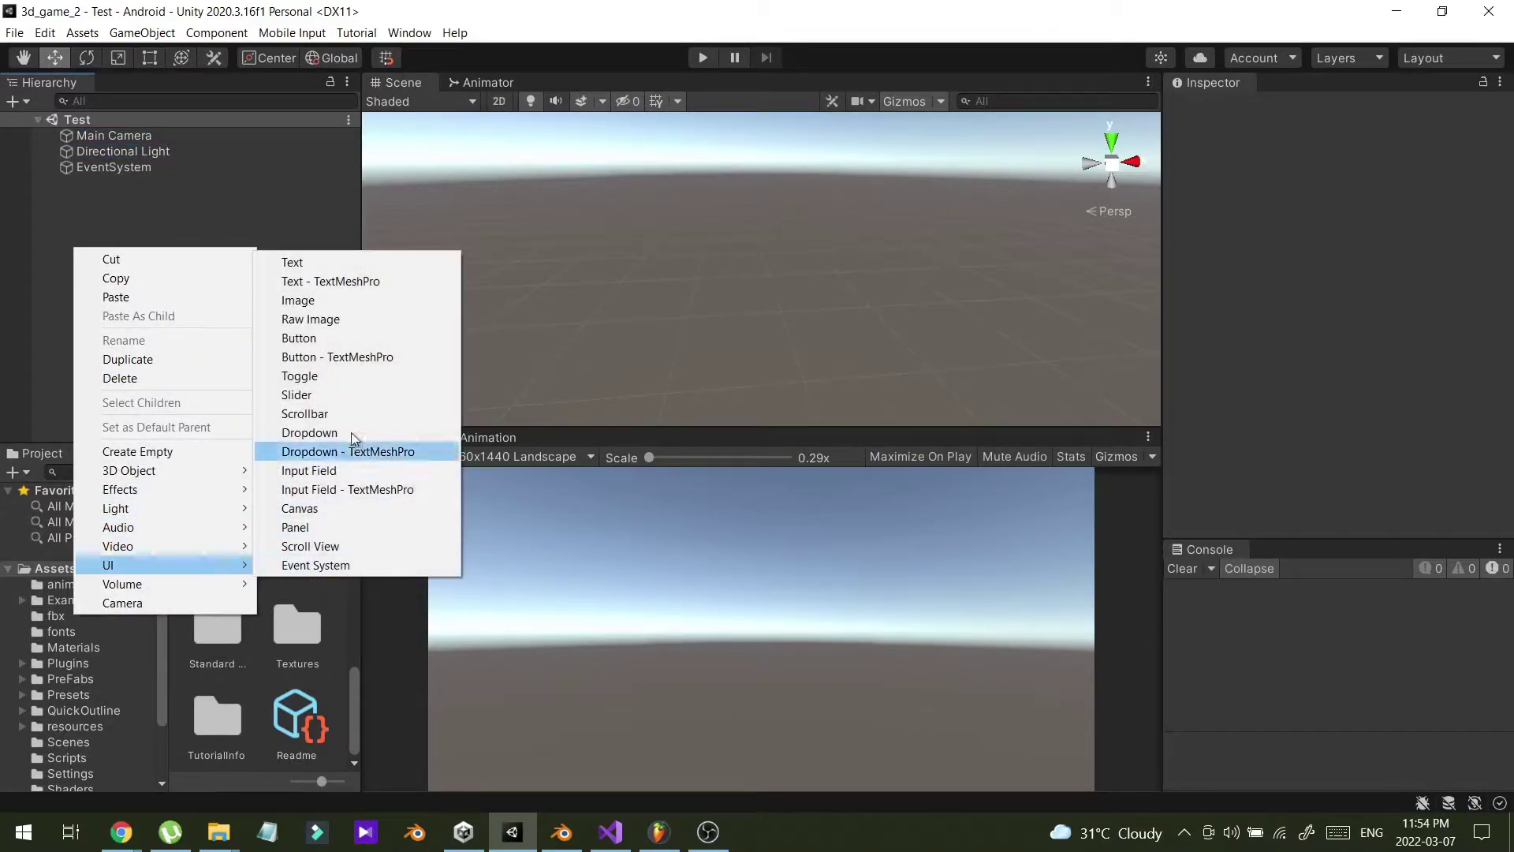
{"action": "left_click", "coordinate": [320, 507]}
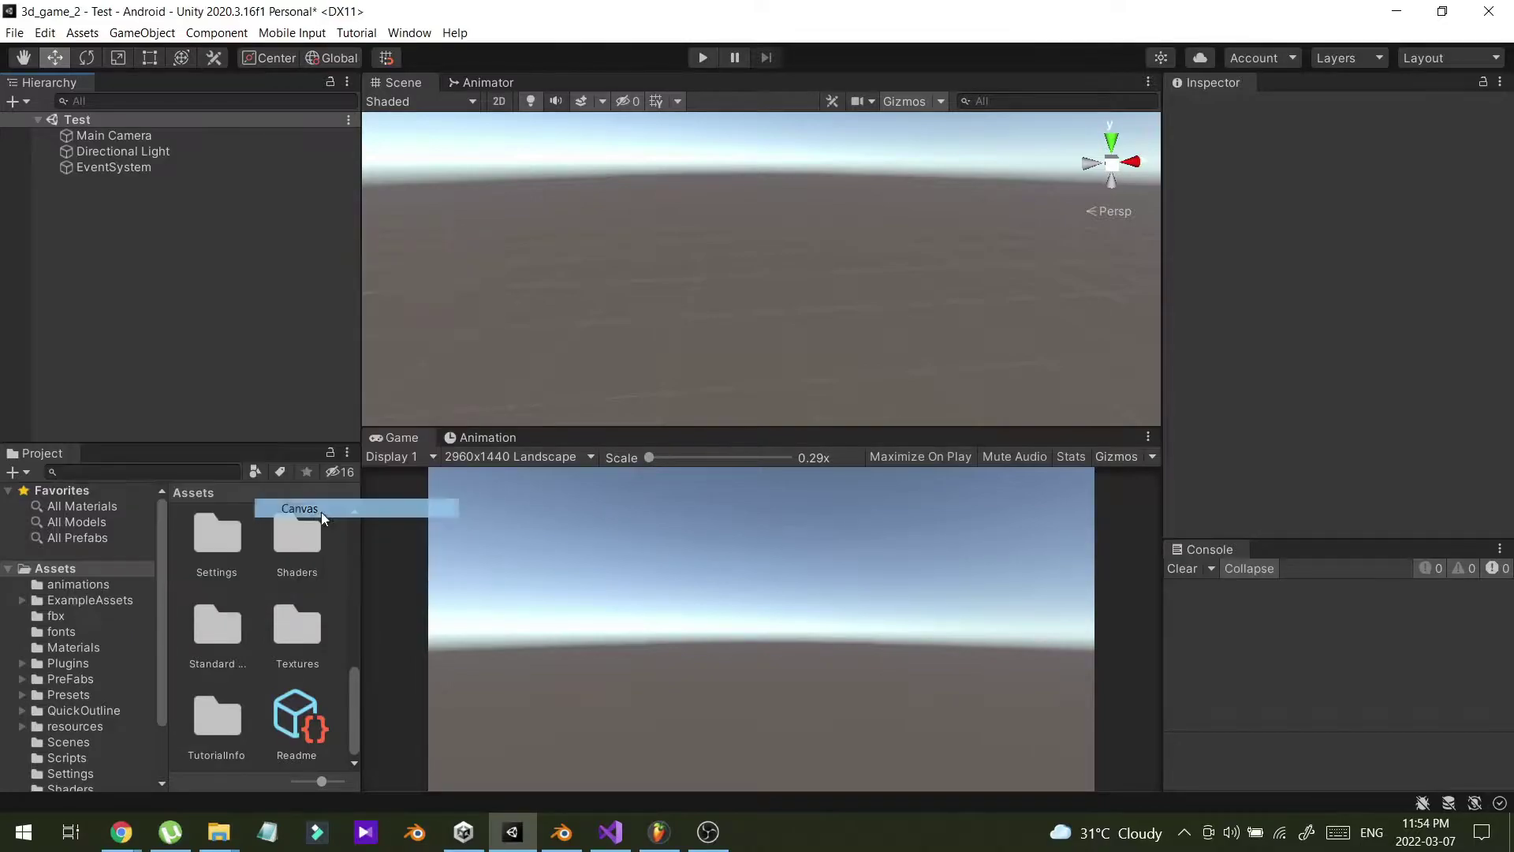
{"action": "left_click", "coordinate": [138, 206]}
{"action": "left_click", "coordinate": [99, 173]}
{"action": "left_click", "coordinate": [97, 183]}
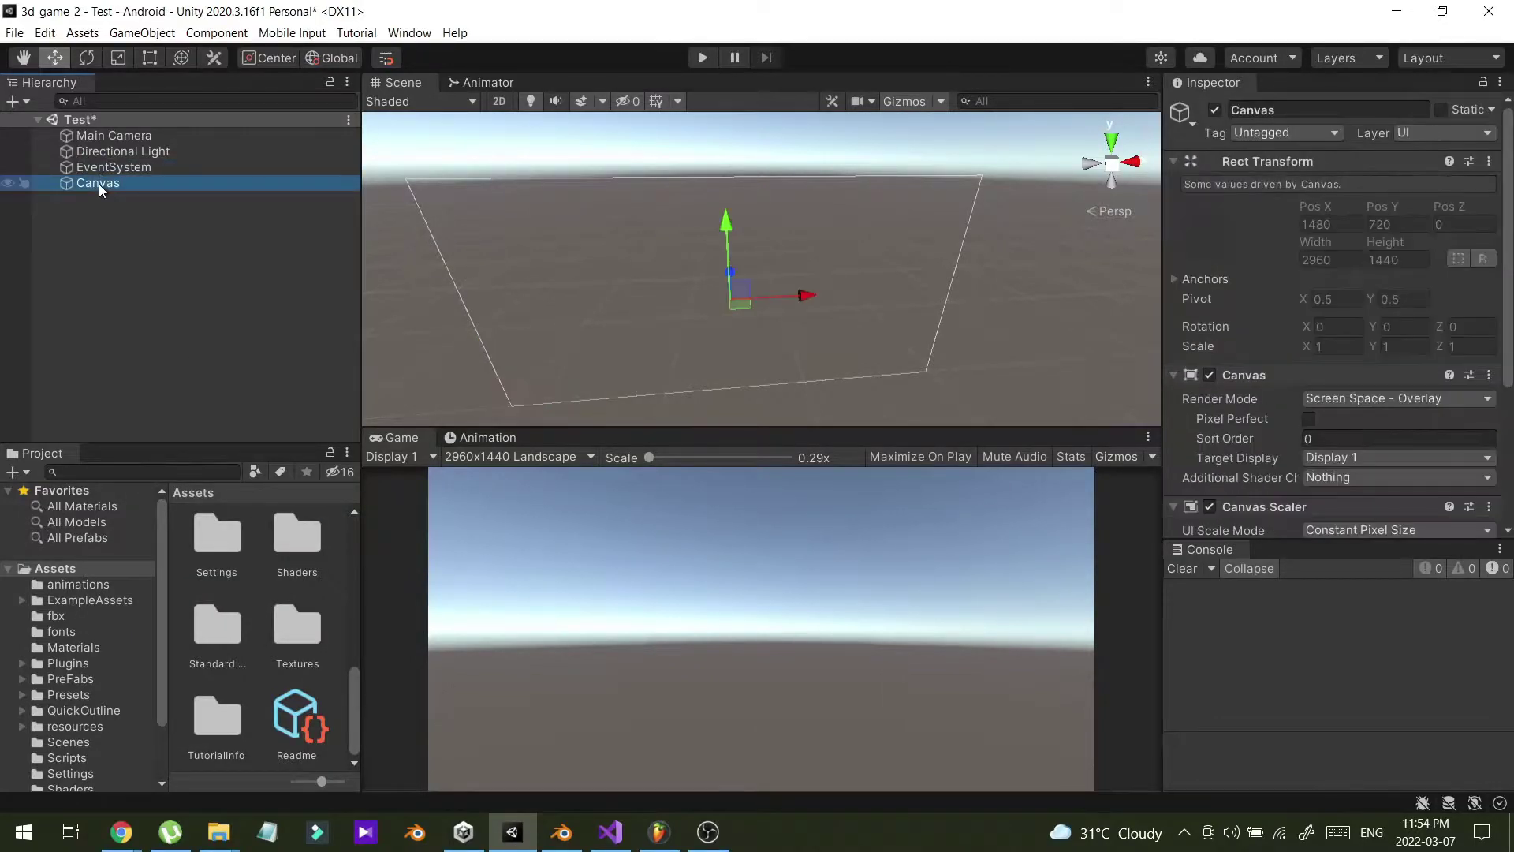
{"action": "right_click", "coordinate": [98, 183]}
{"action": "mouse_move", "coordinate": [253, 521]}
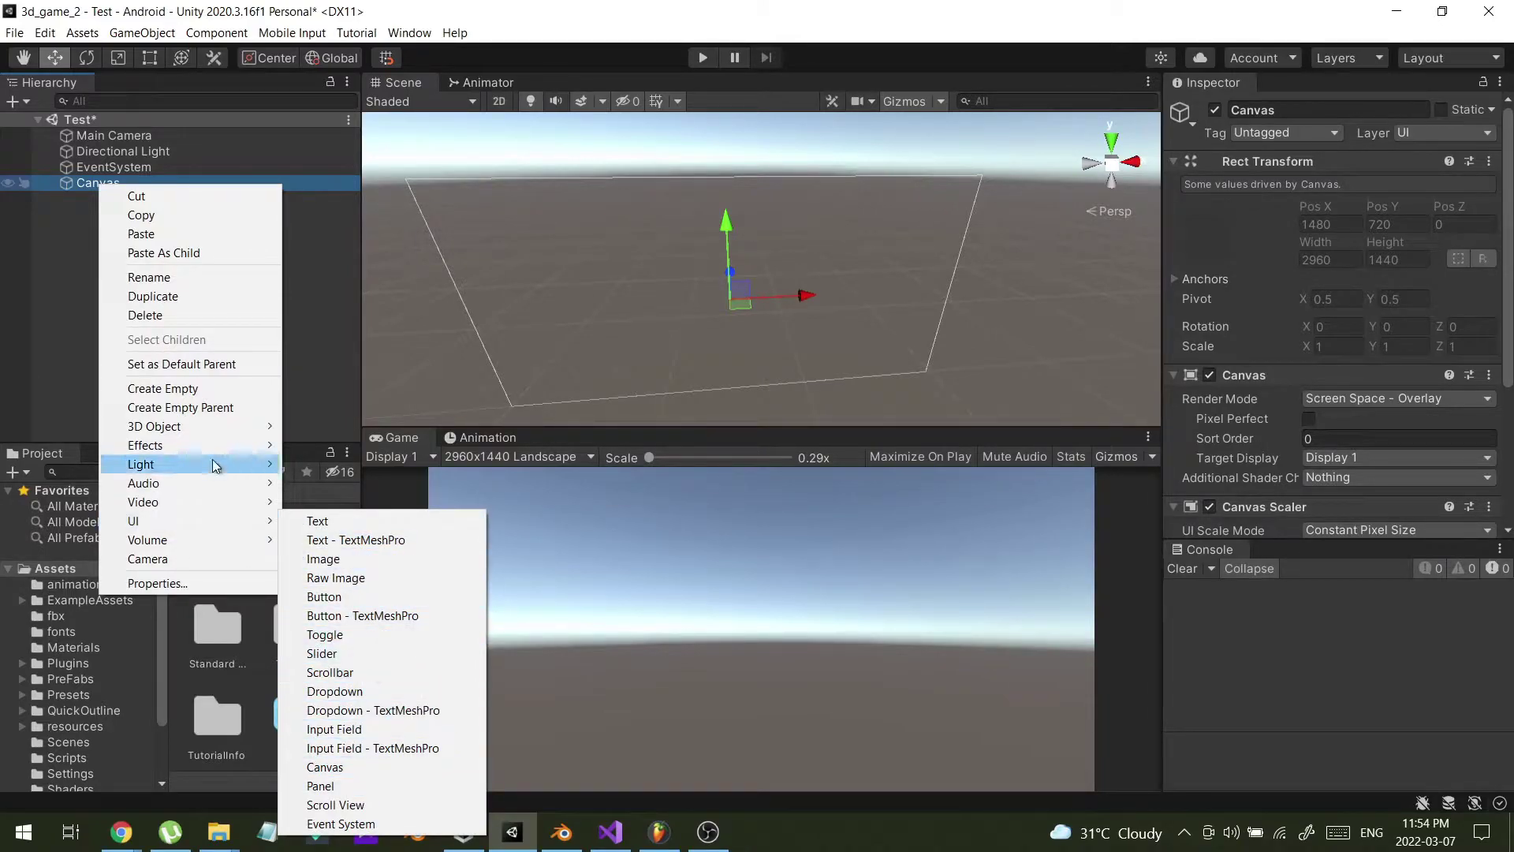
- Add an Effects > Particle System as a child of the Canvas
{"action": "mouse_move", "coordinate": [205, 445]}
{"action": "left_click", "coordinate": [331, 446]}
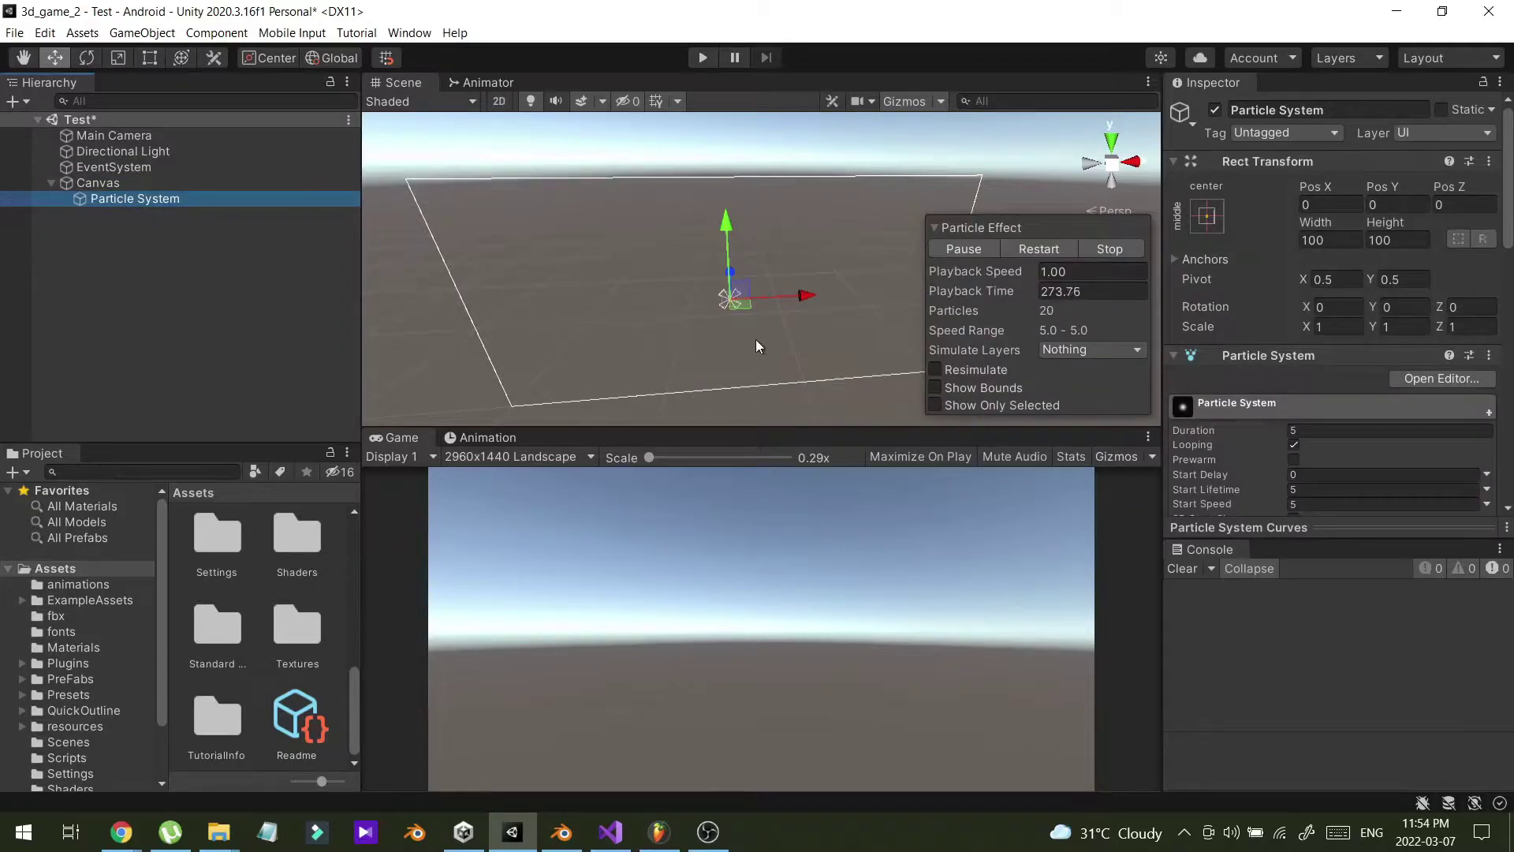
{"action": "left_click_drag", "start_coordinate": [760, 344], "coordinate": [801, 365], "text": "alt"}
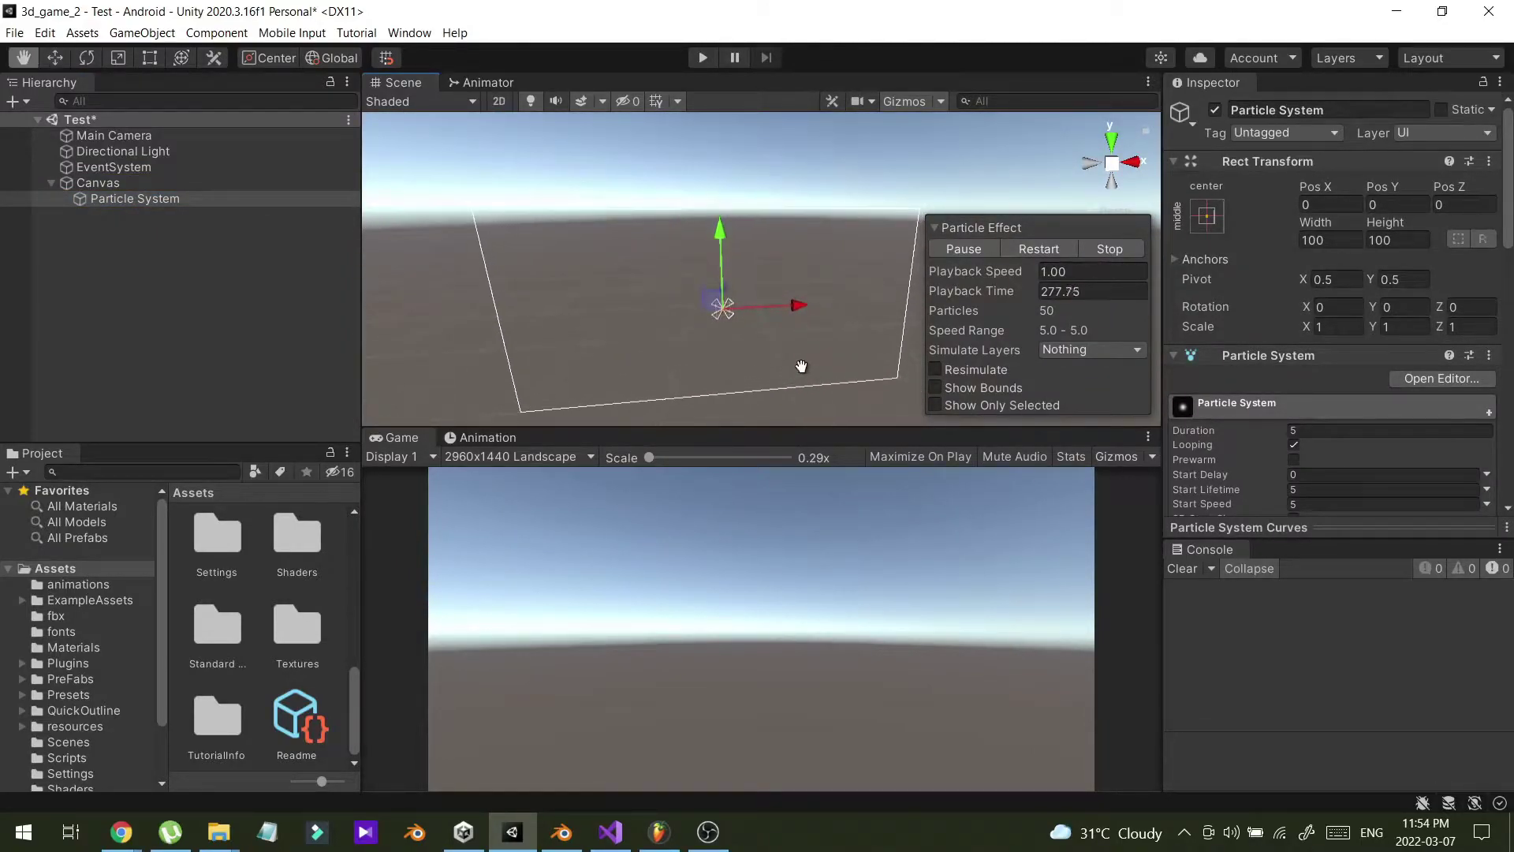
{"action": "left_click", "coordinate": [170, 203]}
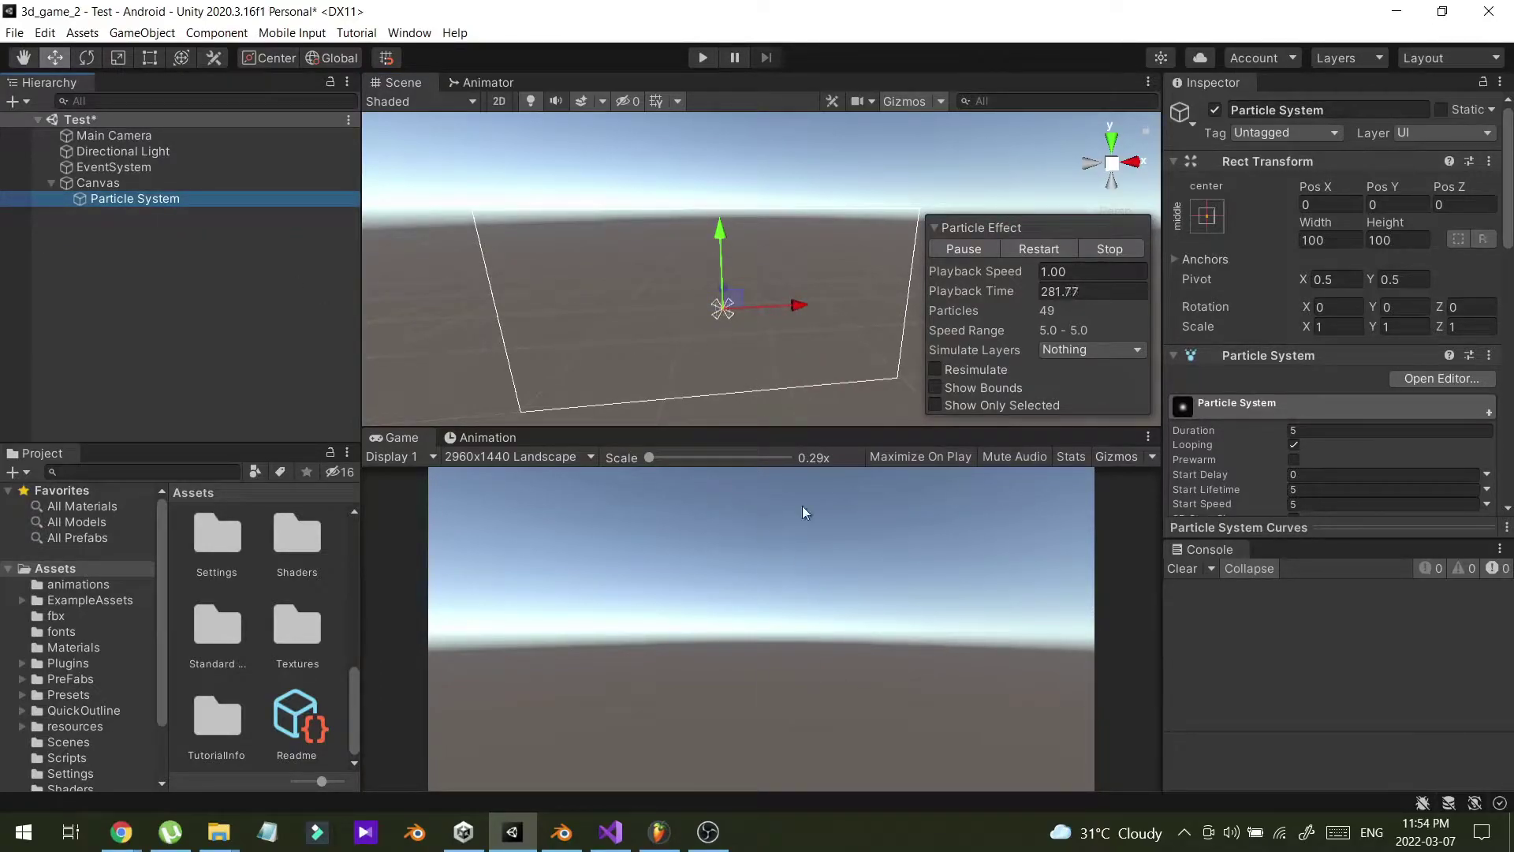
- Set the Particle System's Rect Transform Scale X and Y to 4
{"action": "left_click", "coordinate": [1353, 325]}
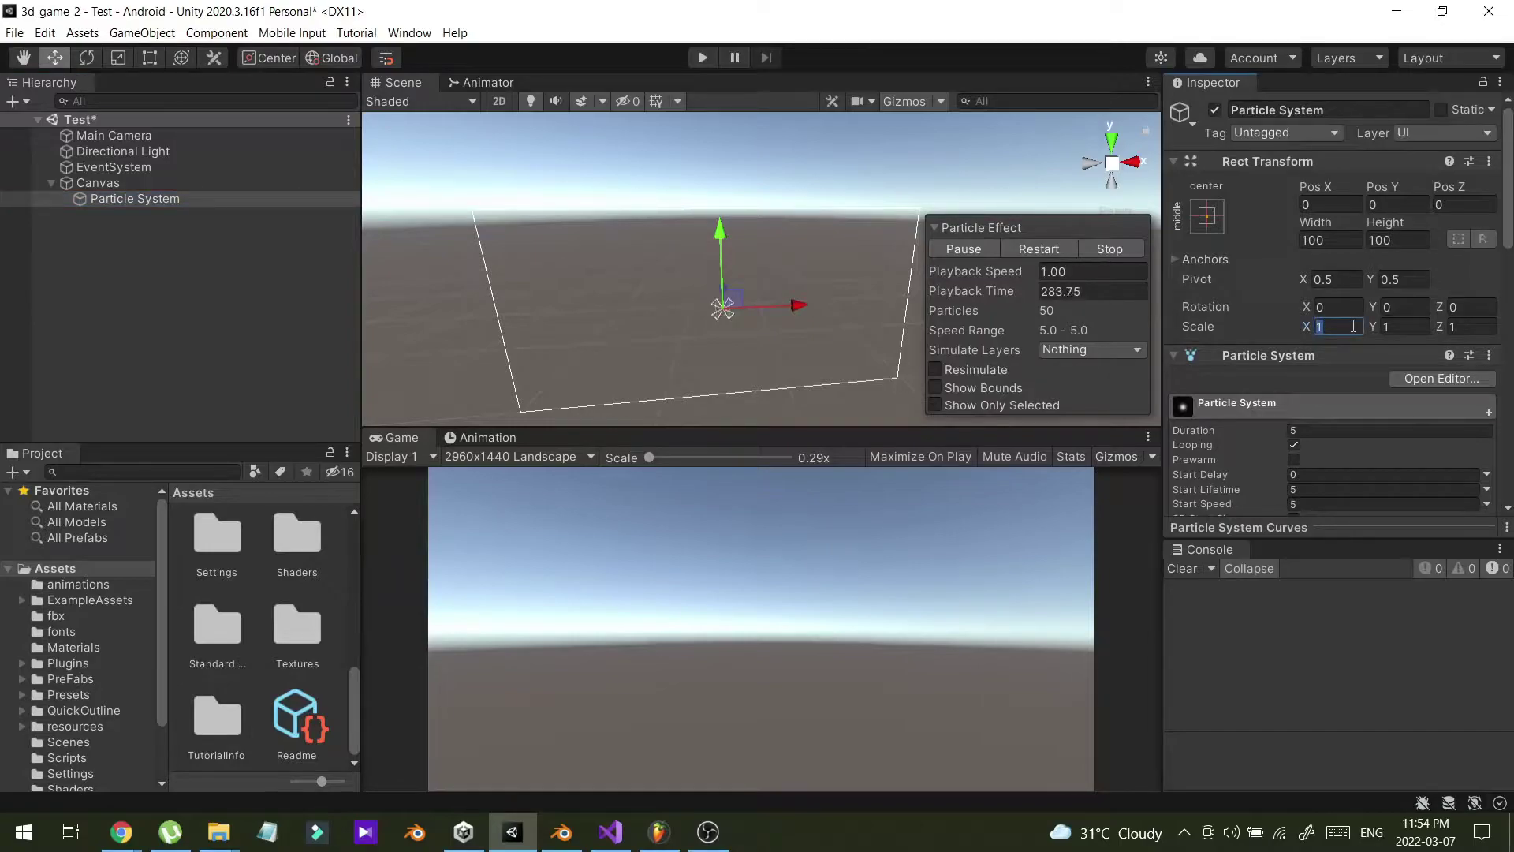
{"action": "type", "text": "4"}
{"action": "left_click", "coordinate": [1407, 327]}
{"action": "type", "text": "4"}
{"action": "middle_click_drag", "start_coordinate": [674, 314], "coordinate": [773, 301]}
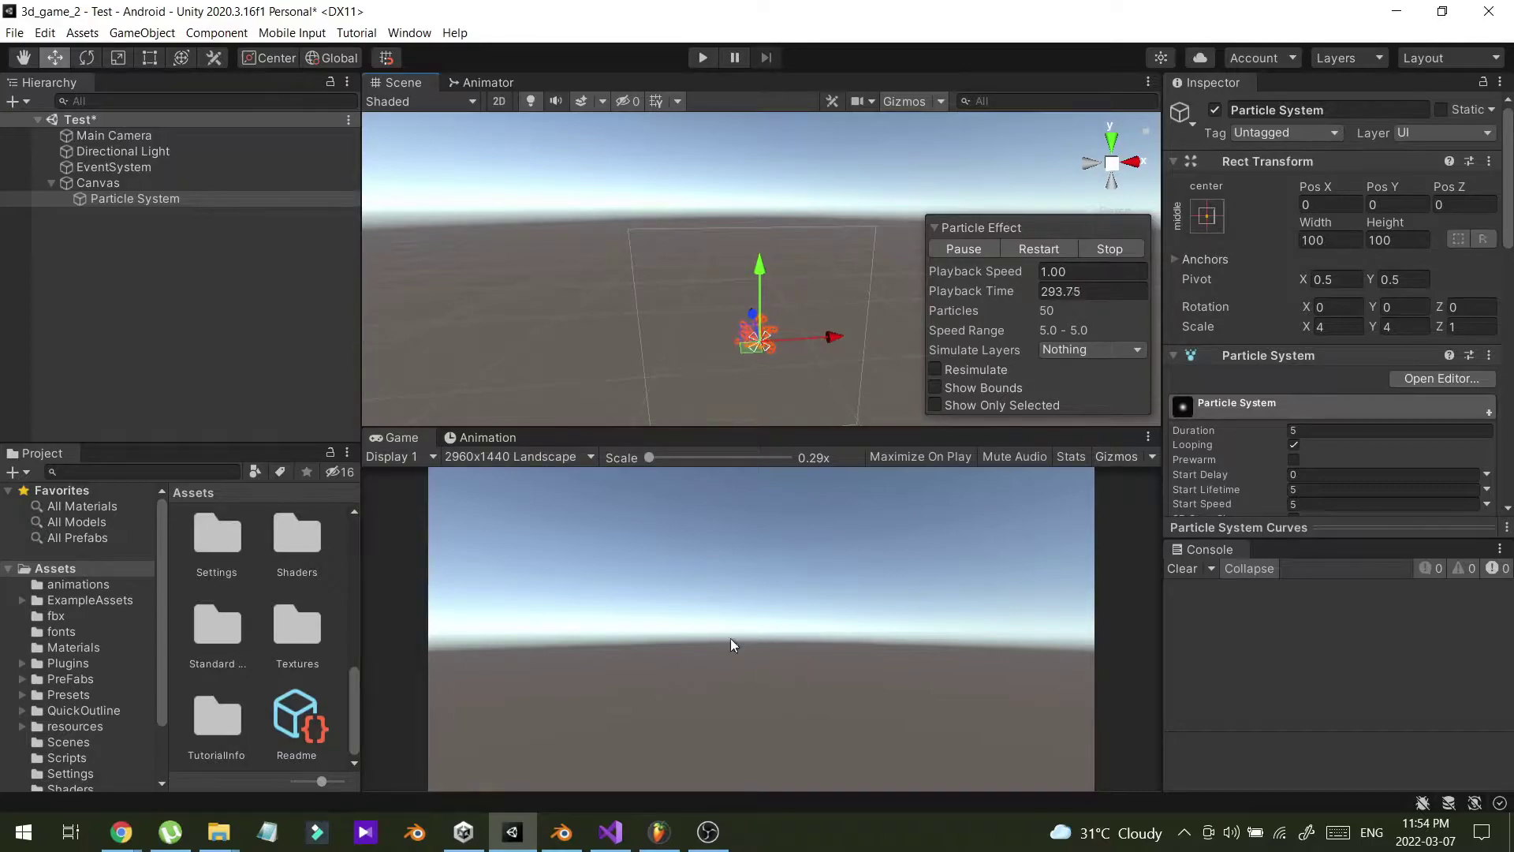
- Create a new Camera at the Hierarchy root and name it ui_cam
{"action": "right_click", "coordinate": [120, 246]}
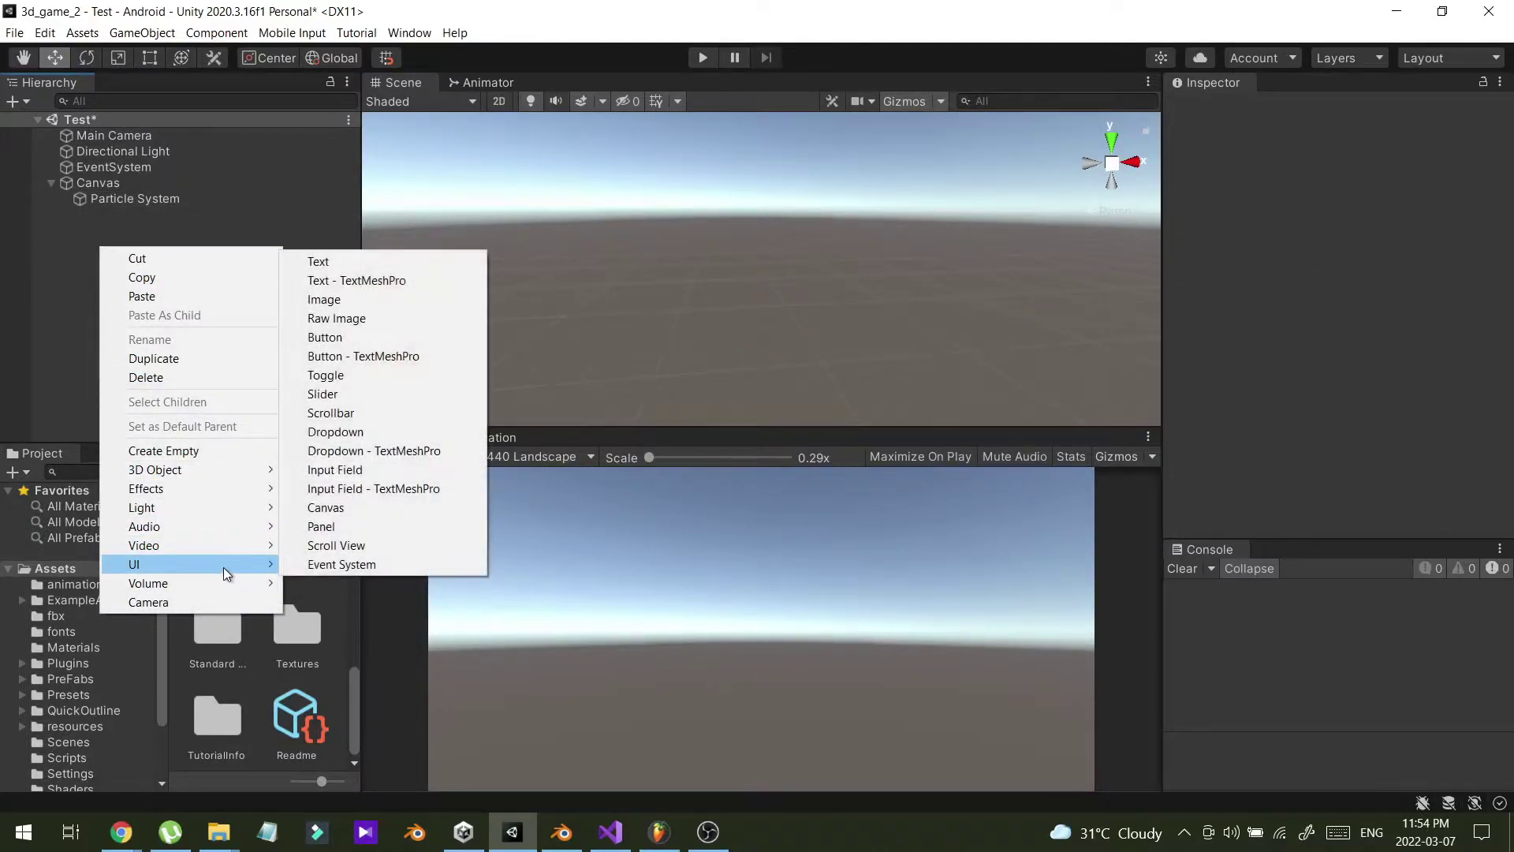
{"action": "left_click", "coordinate": [188, 603]}
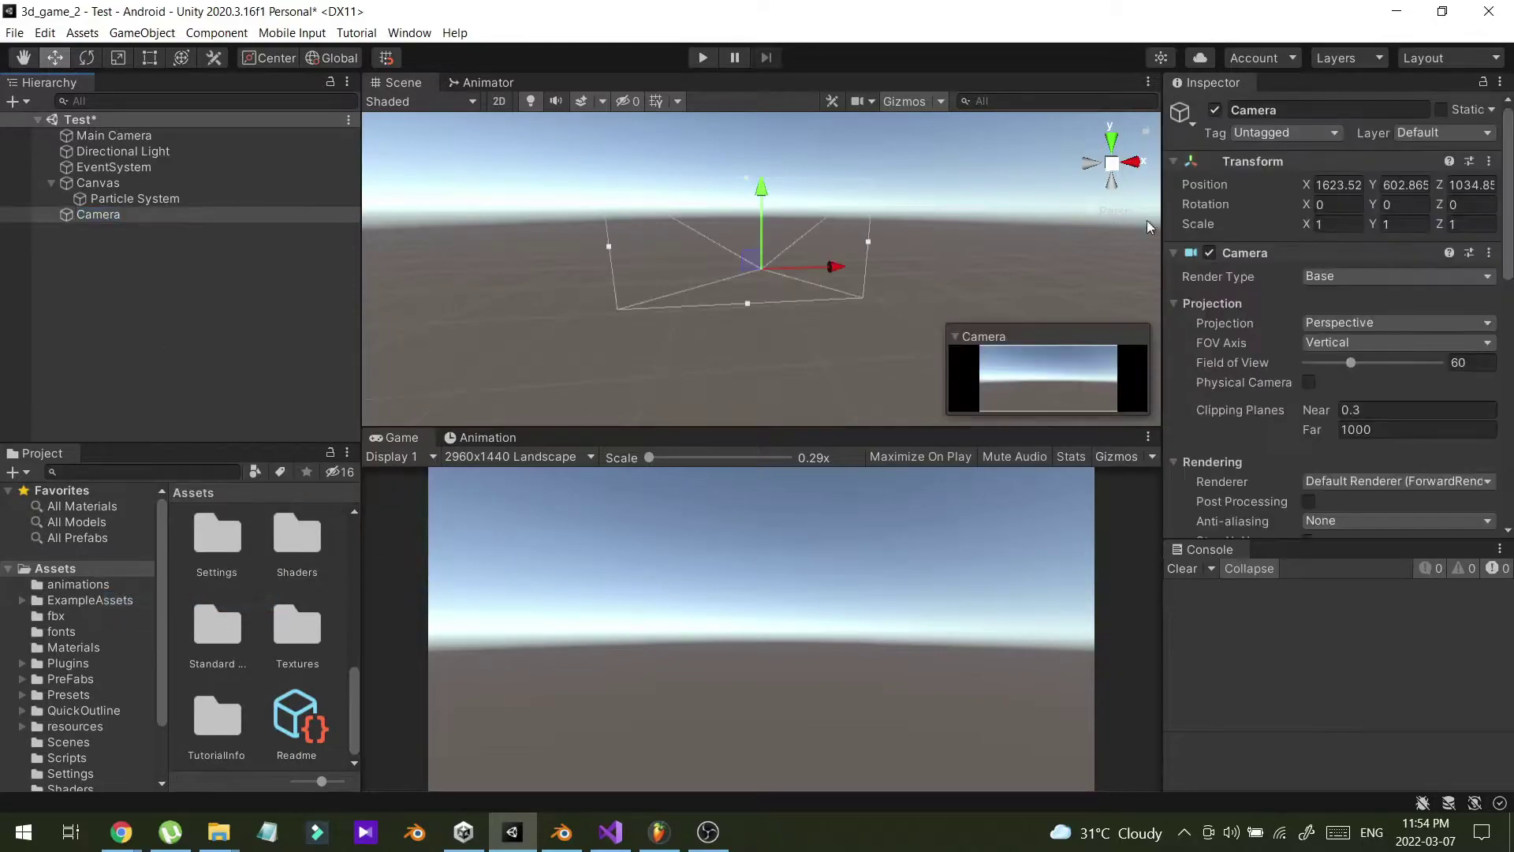
{"action": "left_click", "coordinate": [1306, 106]}
{"action": "type", "text": "ui_cam"}
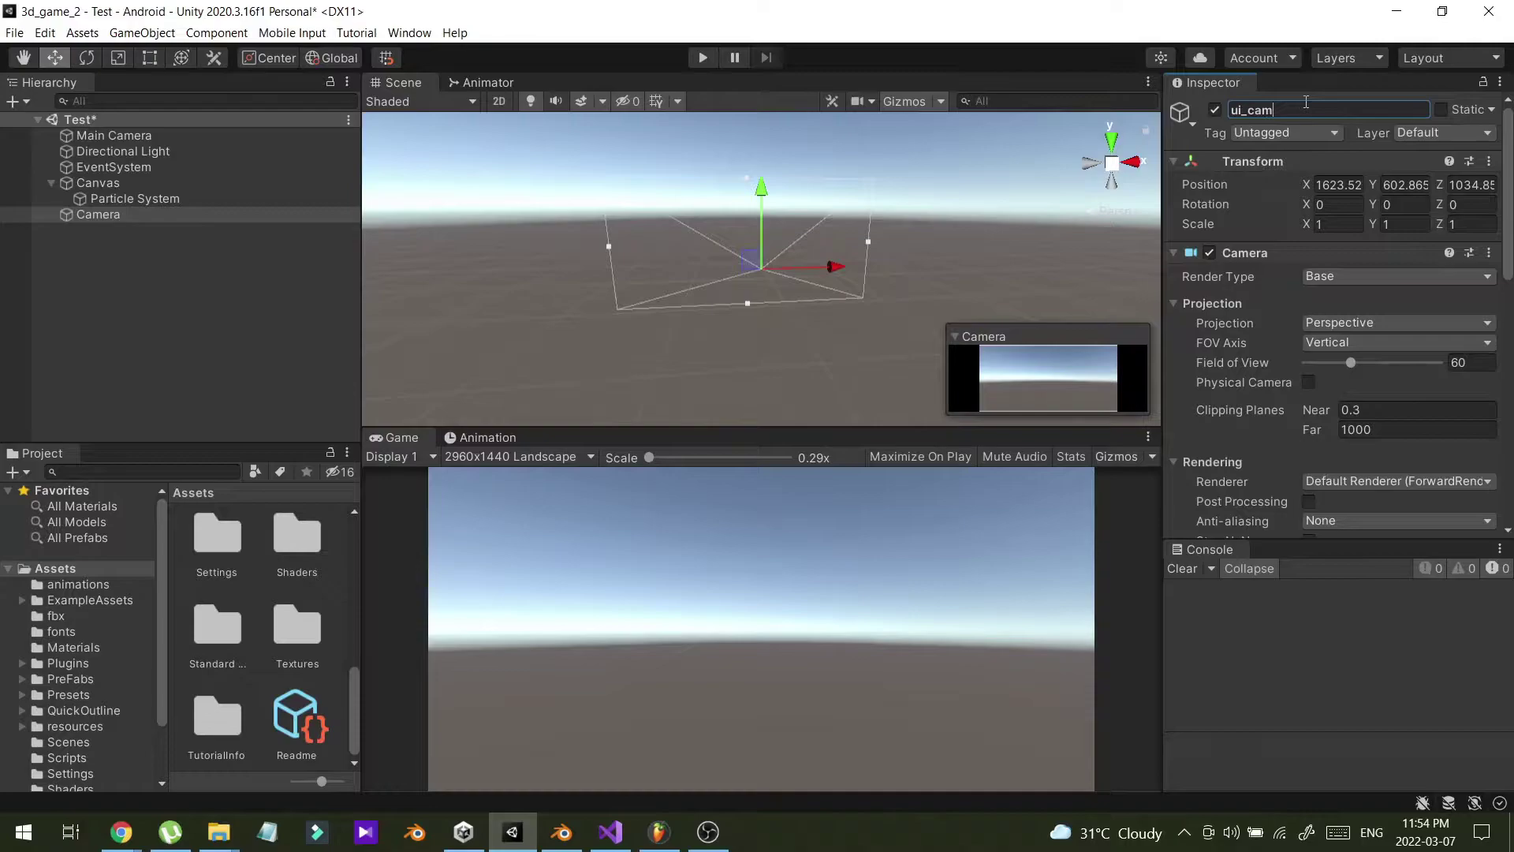
{"action": "key", "text": "Return"}
{"action": "scroll", "coordinate": [782, 278], "scroll_direction": "down", "scroll_amount": 3}
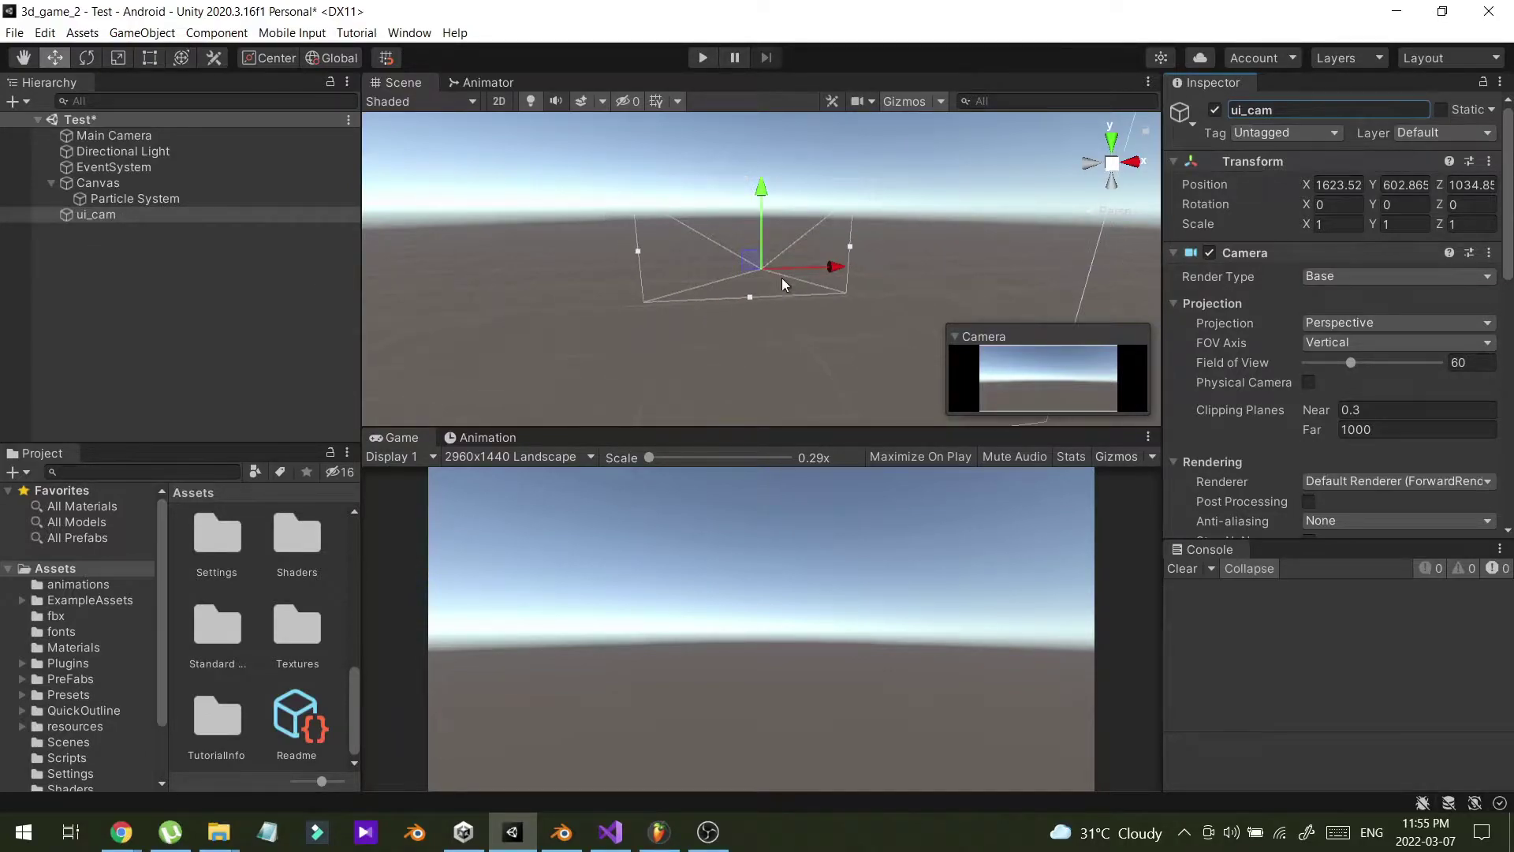
{"action": "middle_click_drag", "start_coordinate": [798, 282], "coordinate": [814, 306]}
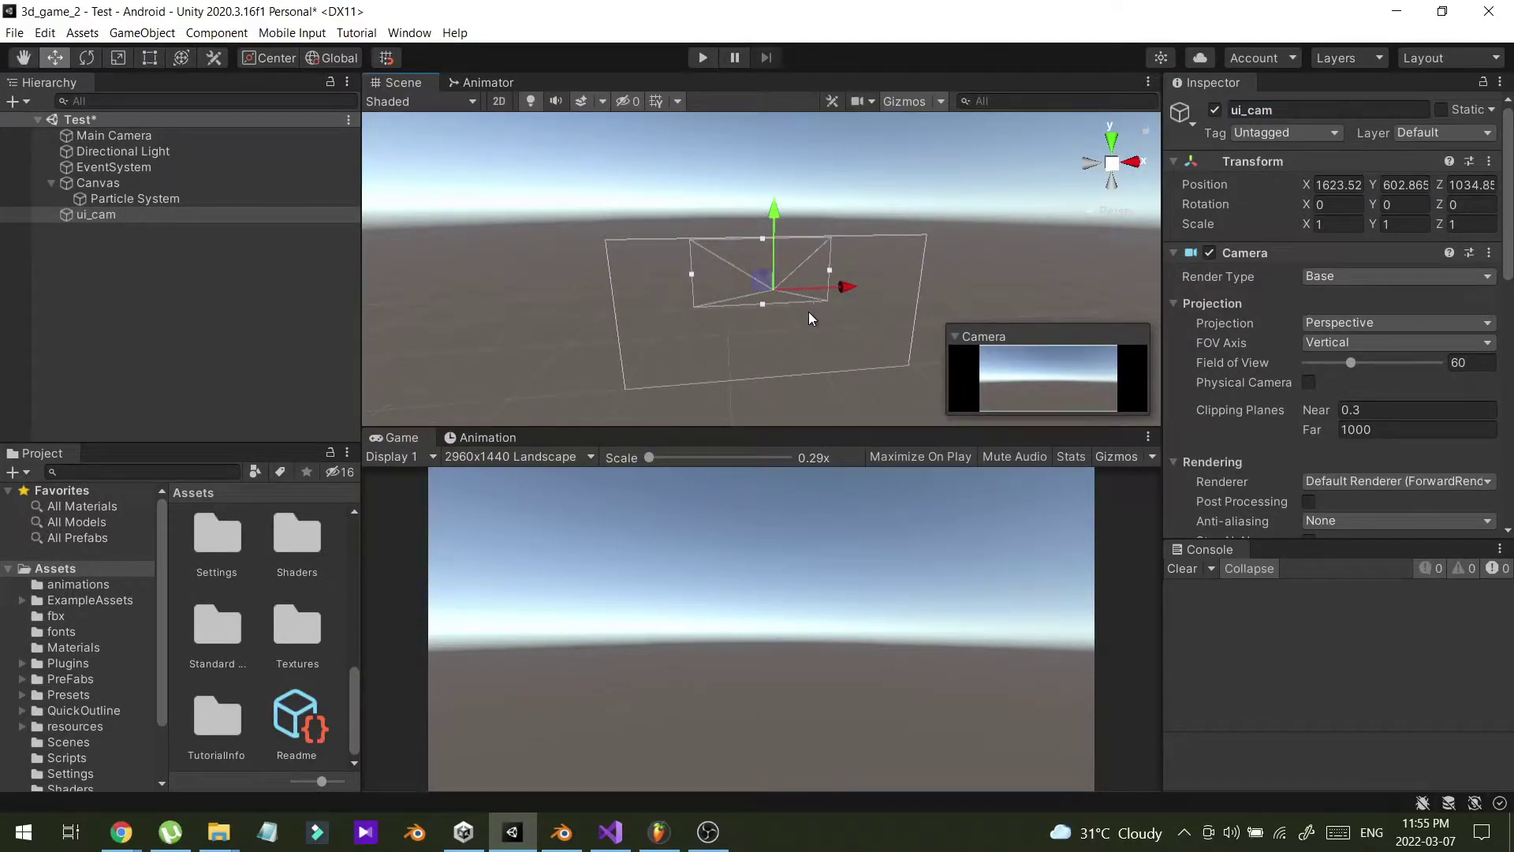
{"action": "left_click", "coordinate": [130, 183]}
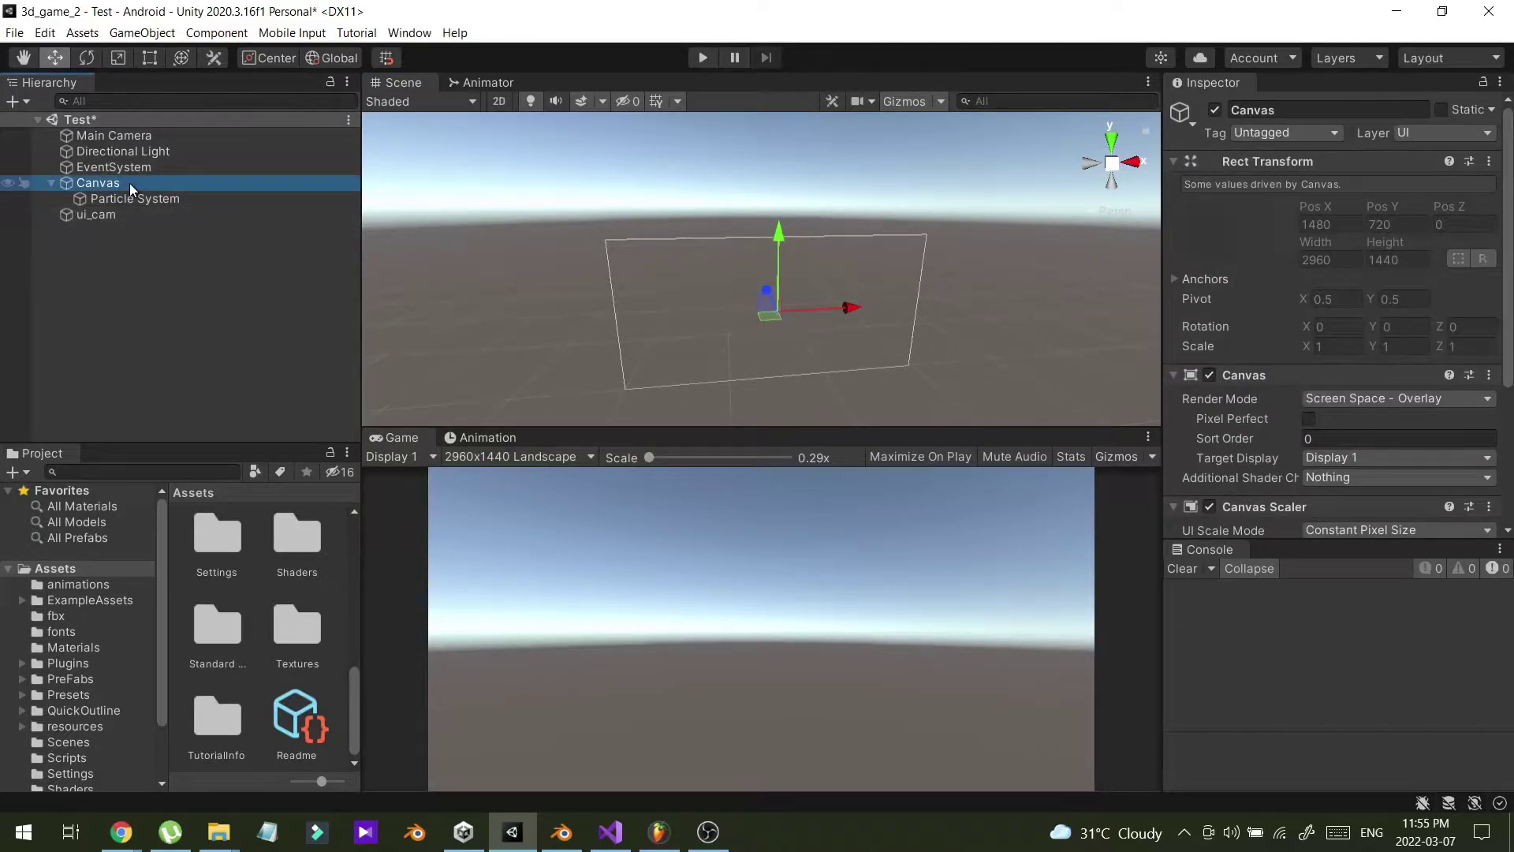
{"action": "left_click", "coordinate": [167, 219]}
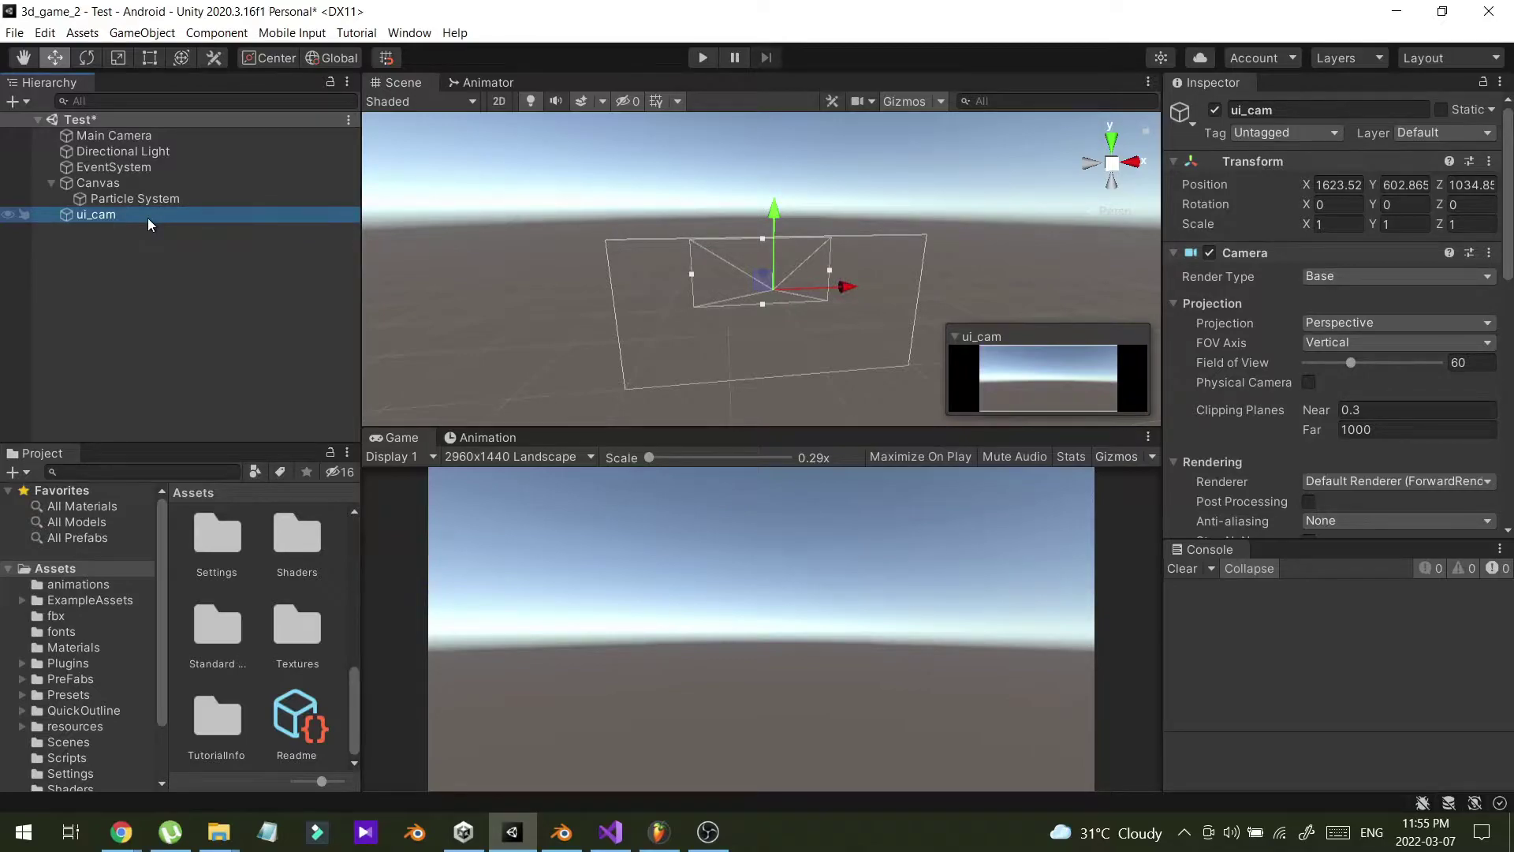
{"action": "left_click", "coordinate": [137, 138]}
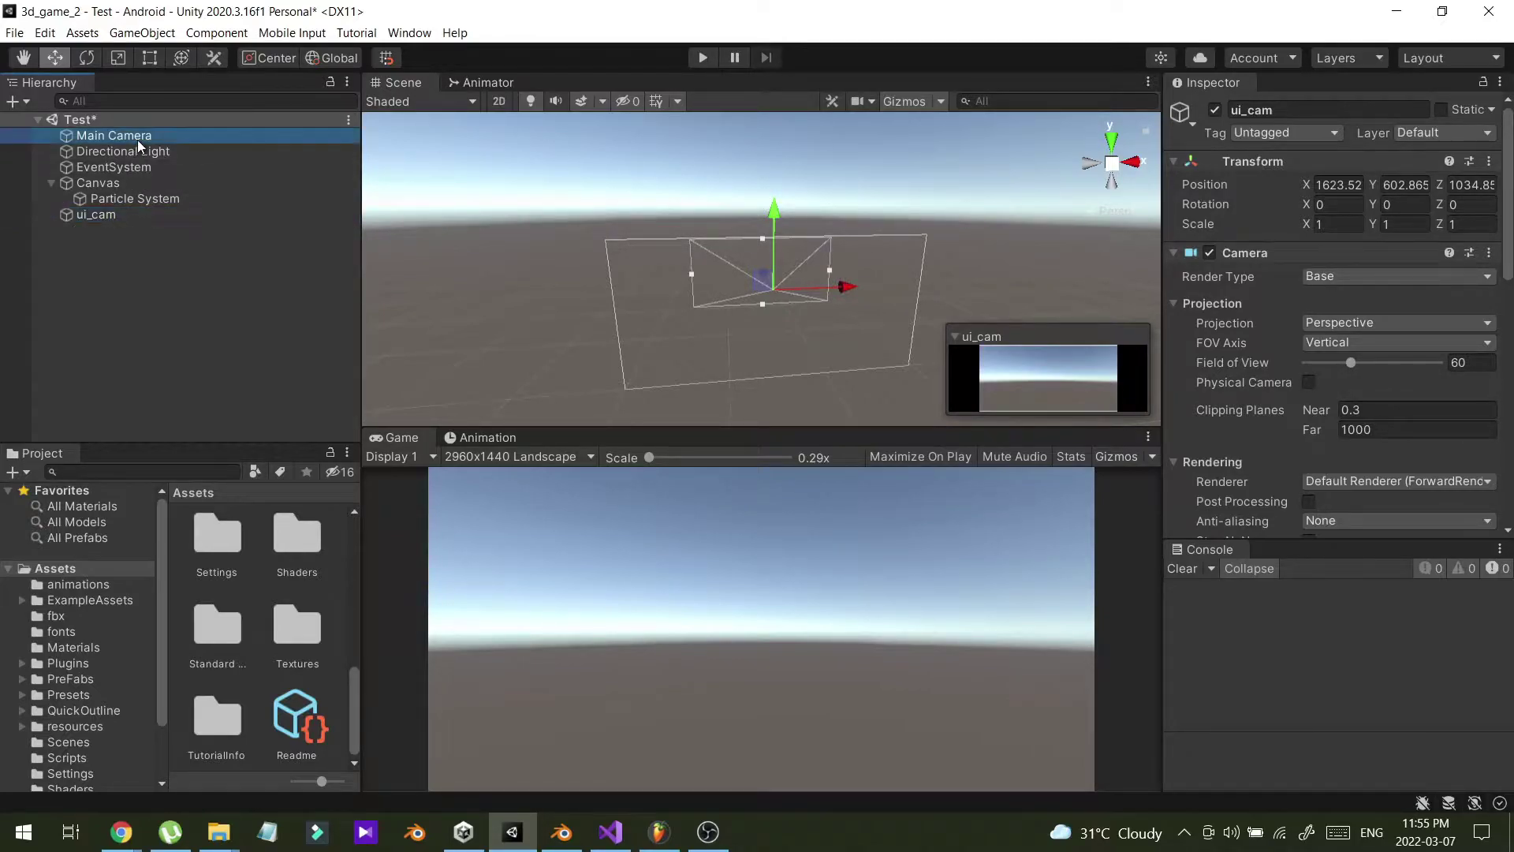
{"action": "left_click", "coordinate": [115, 214]}
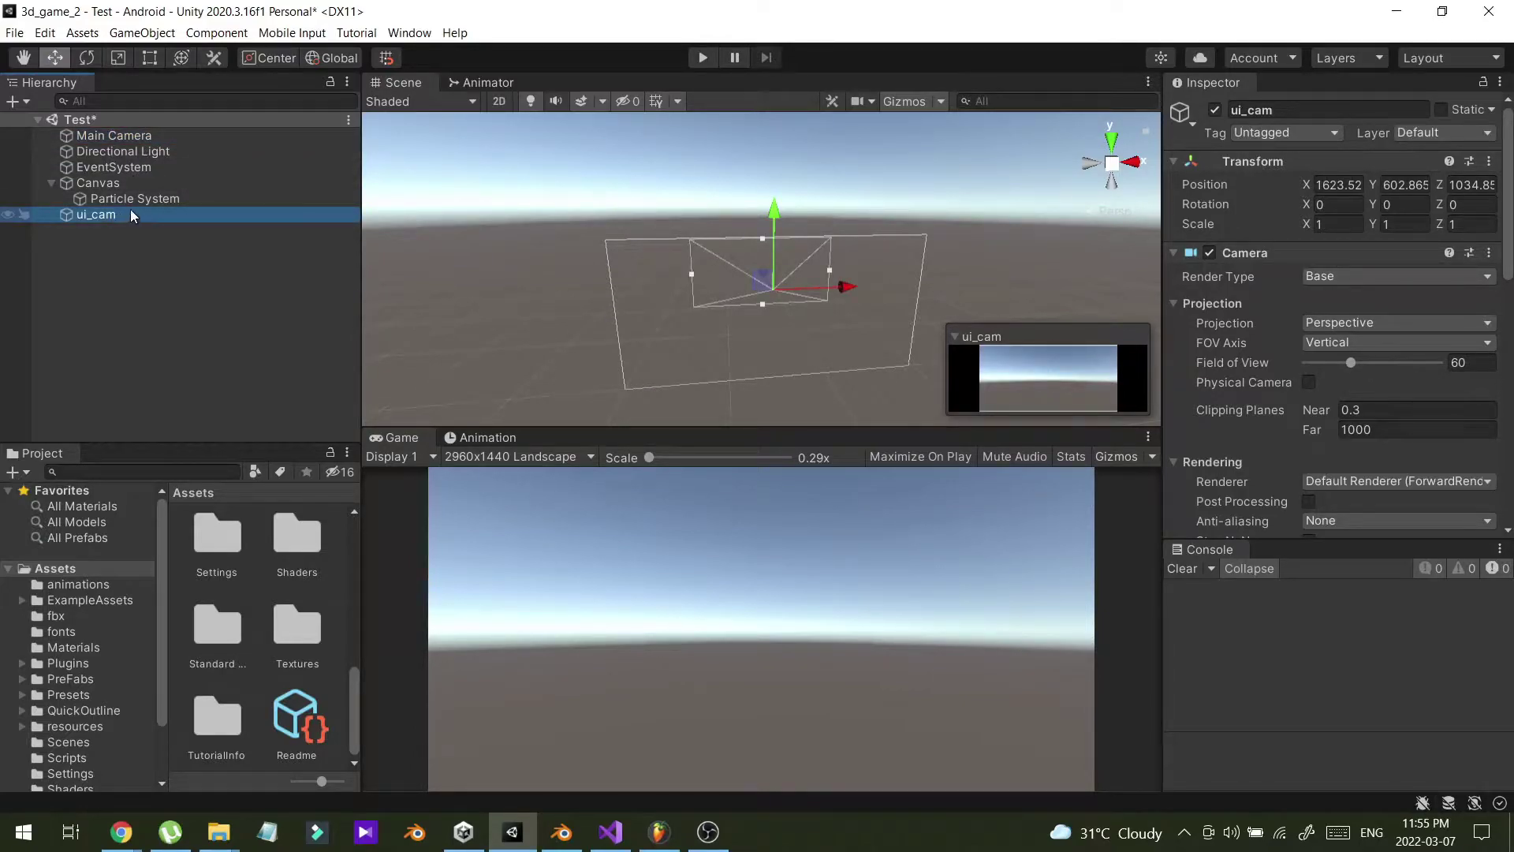
{"action": "left_click", "coordinate": [154, 181]}
{"action": "left_click", "coordinate": [161, 198]}
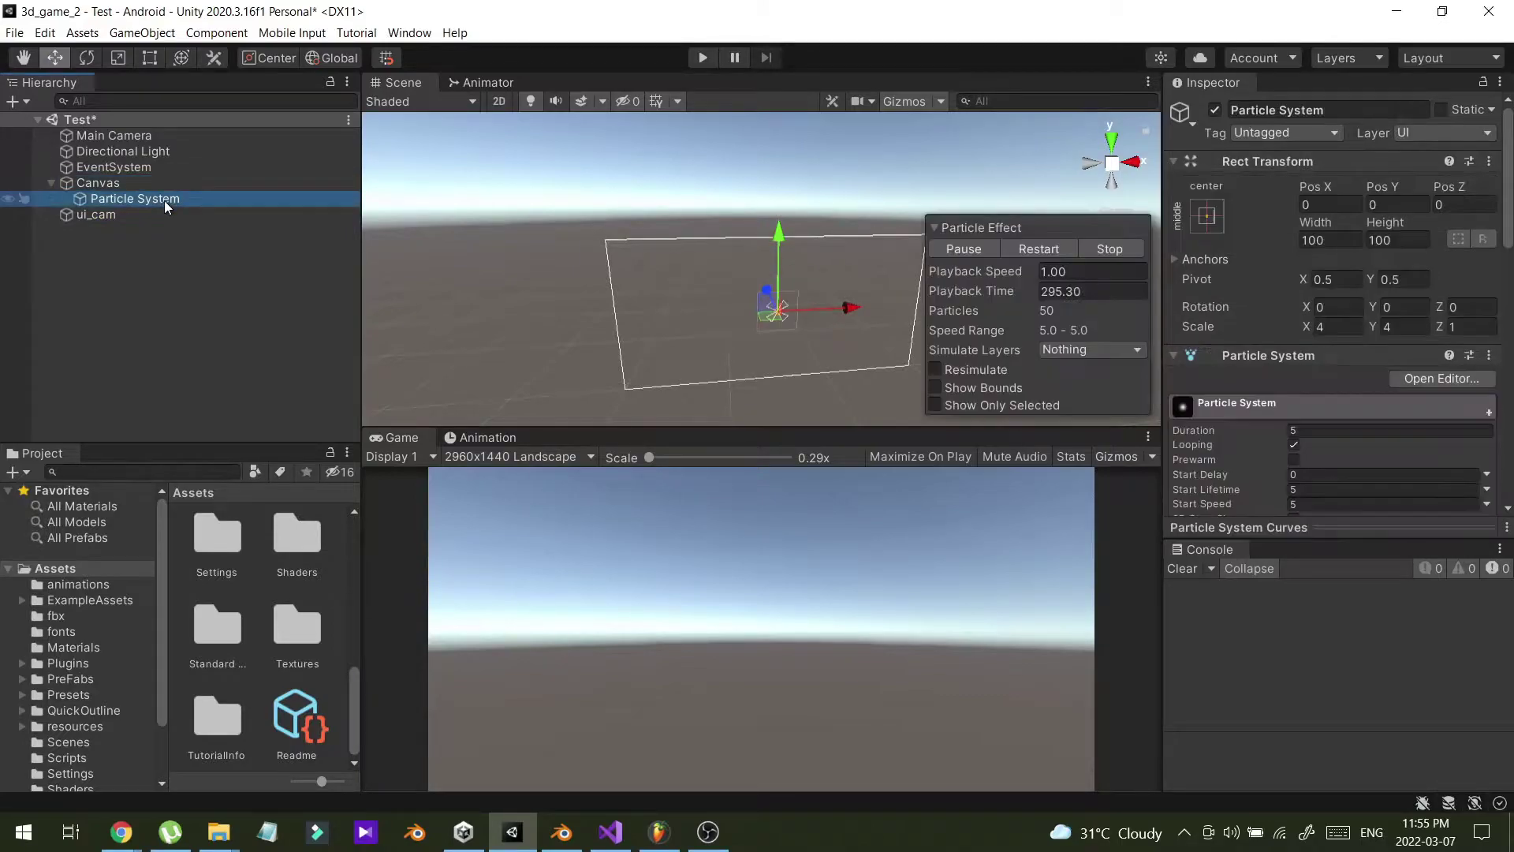
{"action": "left_click", "coordinate": [117, 221]}
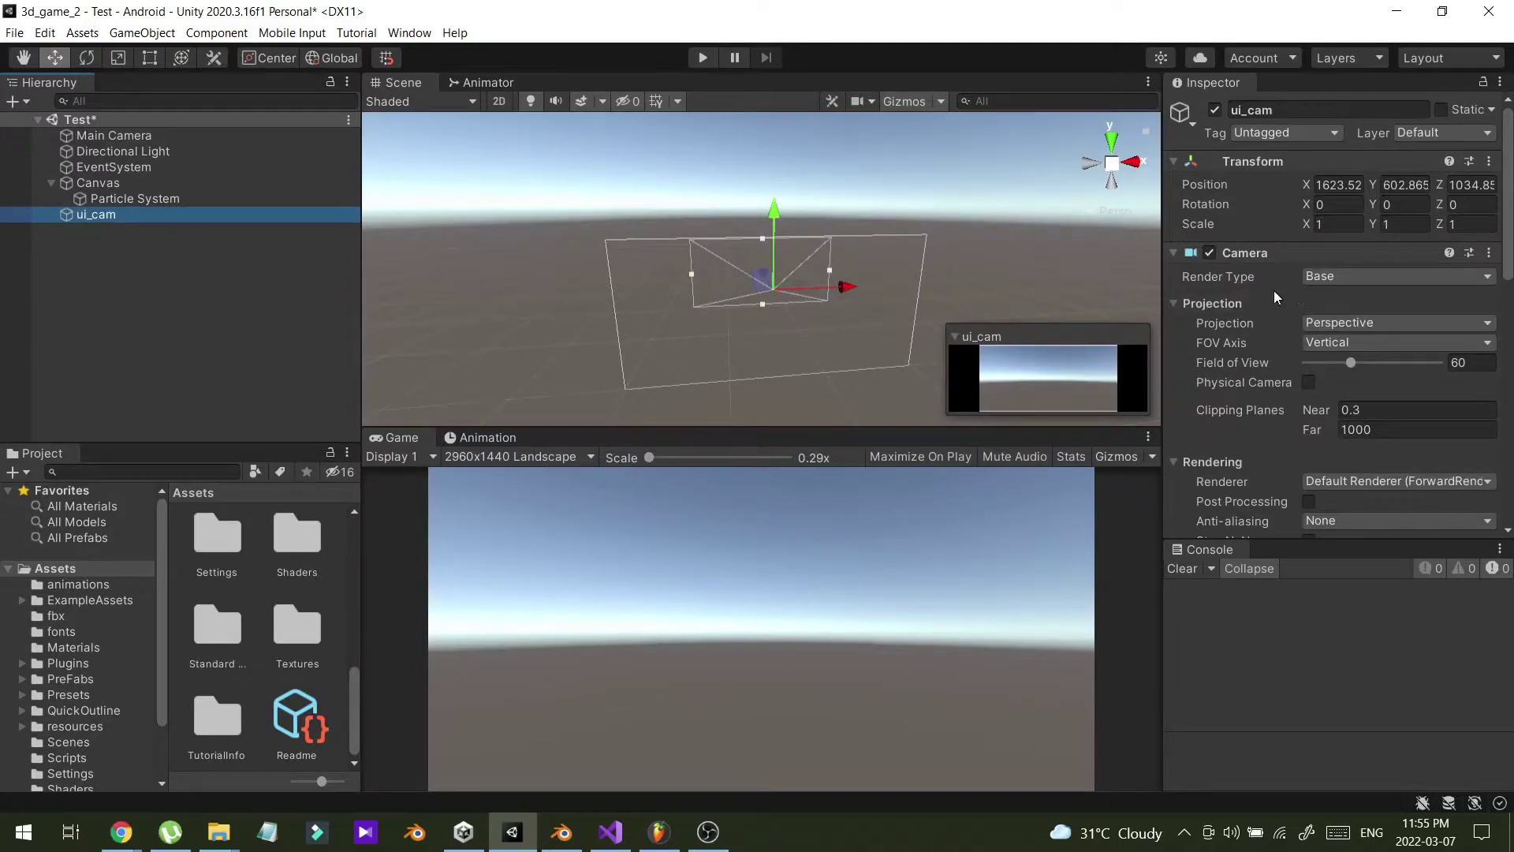
- Set ui_cam's Render Type to Overlay
{"action": "left_click", "coordinate": [1356, 275]}
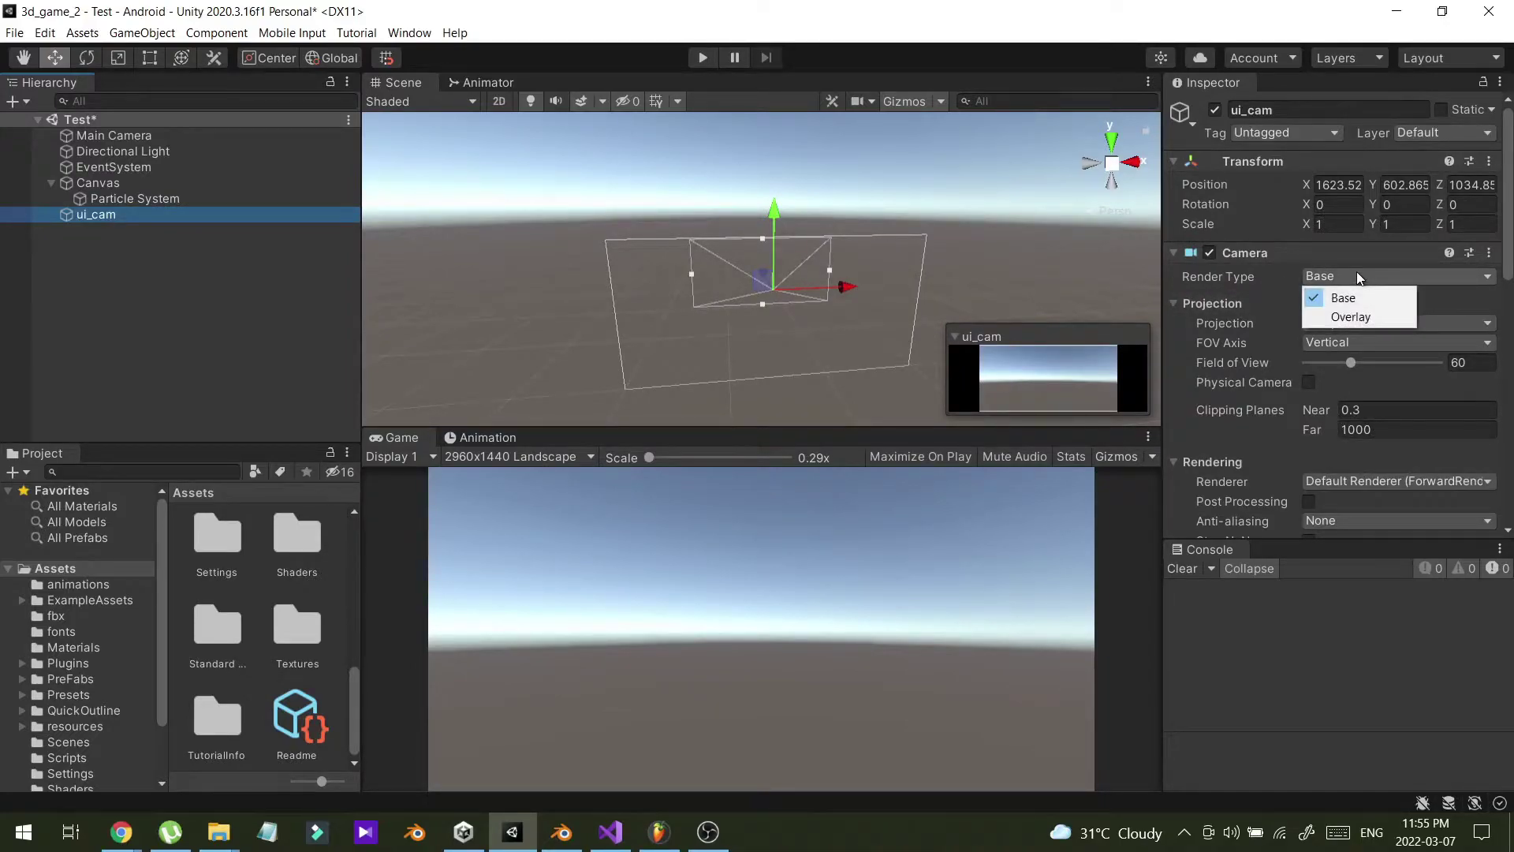
{"action": "left_click", "coordinate": [1350, 317]}
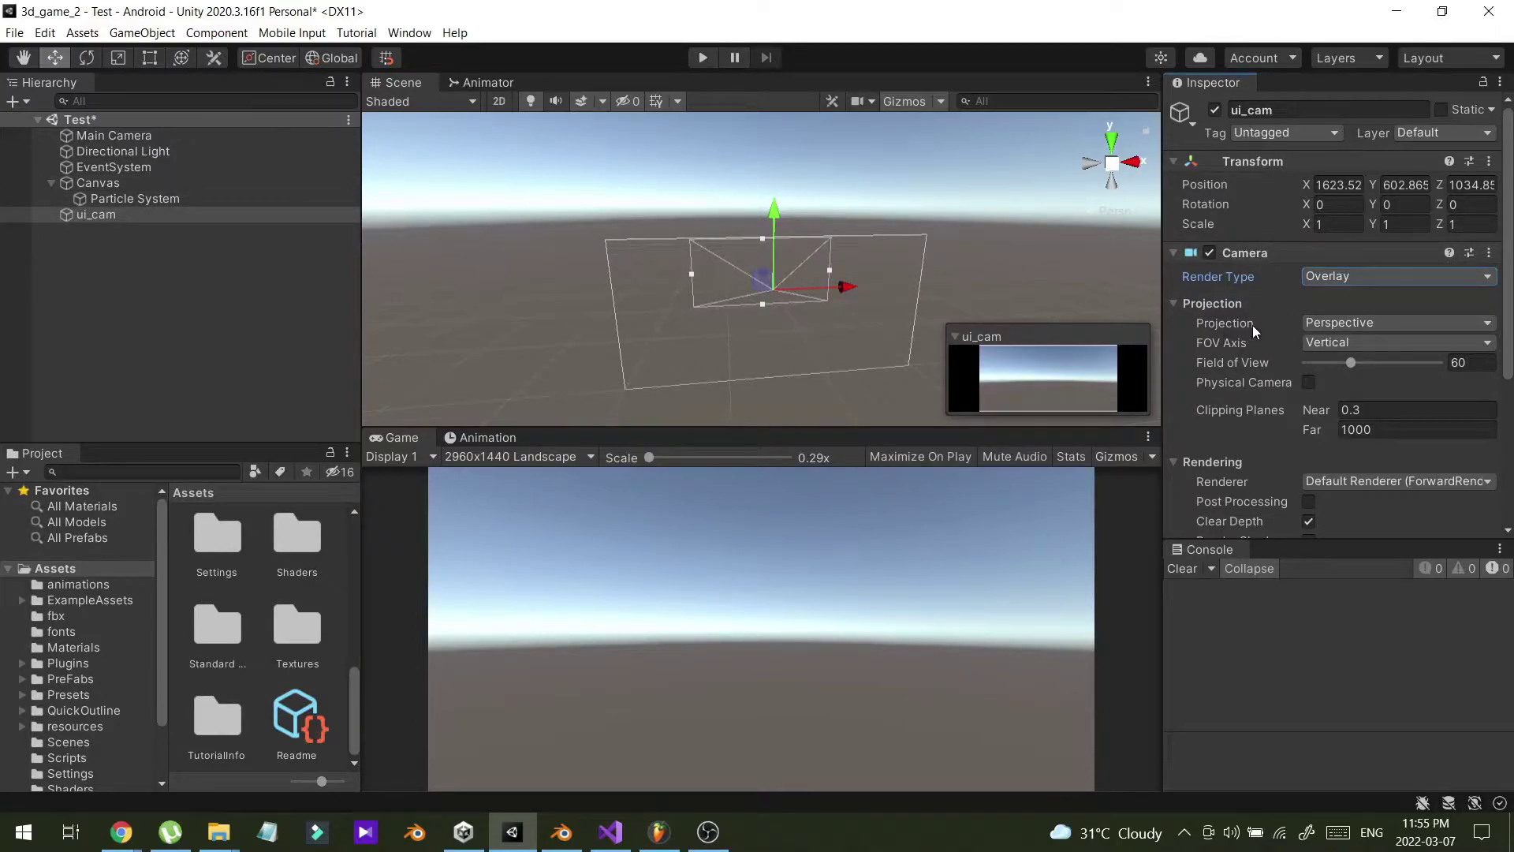
{"action": "scroll", "coordinate": [1253, 325], "scroll_direction": "down", "scroll_amount": 3}
{"action": "scroll", "coordinate": [1248, 282], "scroll_direction": "up", "scroll_amount": 3}
- Remove the Audio Listener component from ui_cam
{"action": "scroll", "coordinate": [1346, 284], "scroll_direction": "down", "scroll_amount": 3}
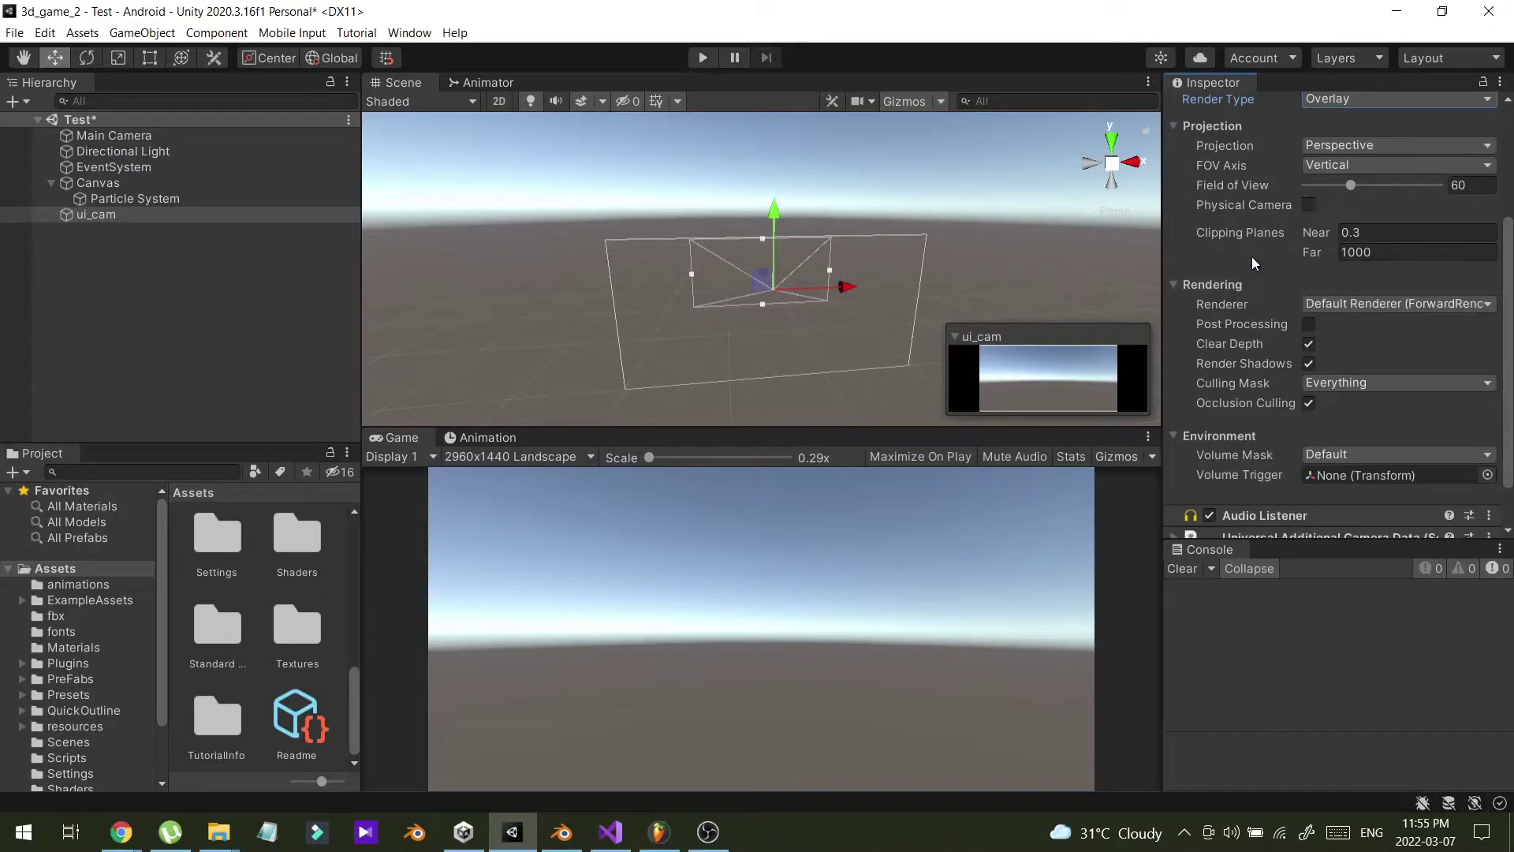
{"action": "scroll", "coordinate": [1269, 356], "scroll_direction": "down", "scroll_amount": 1}
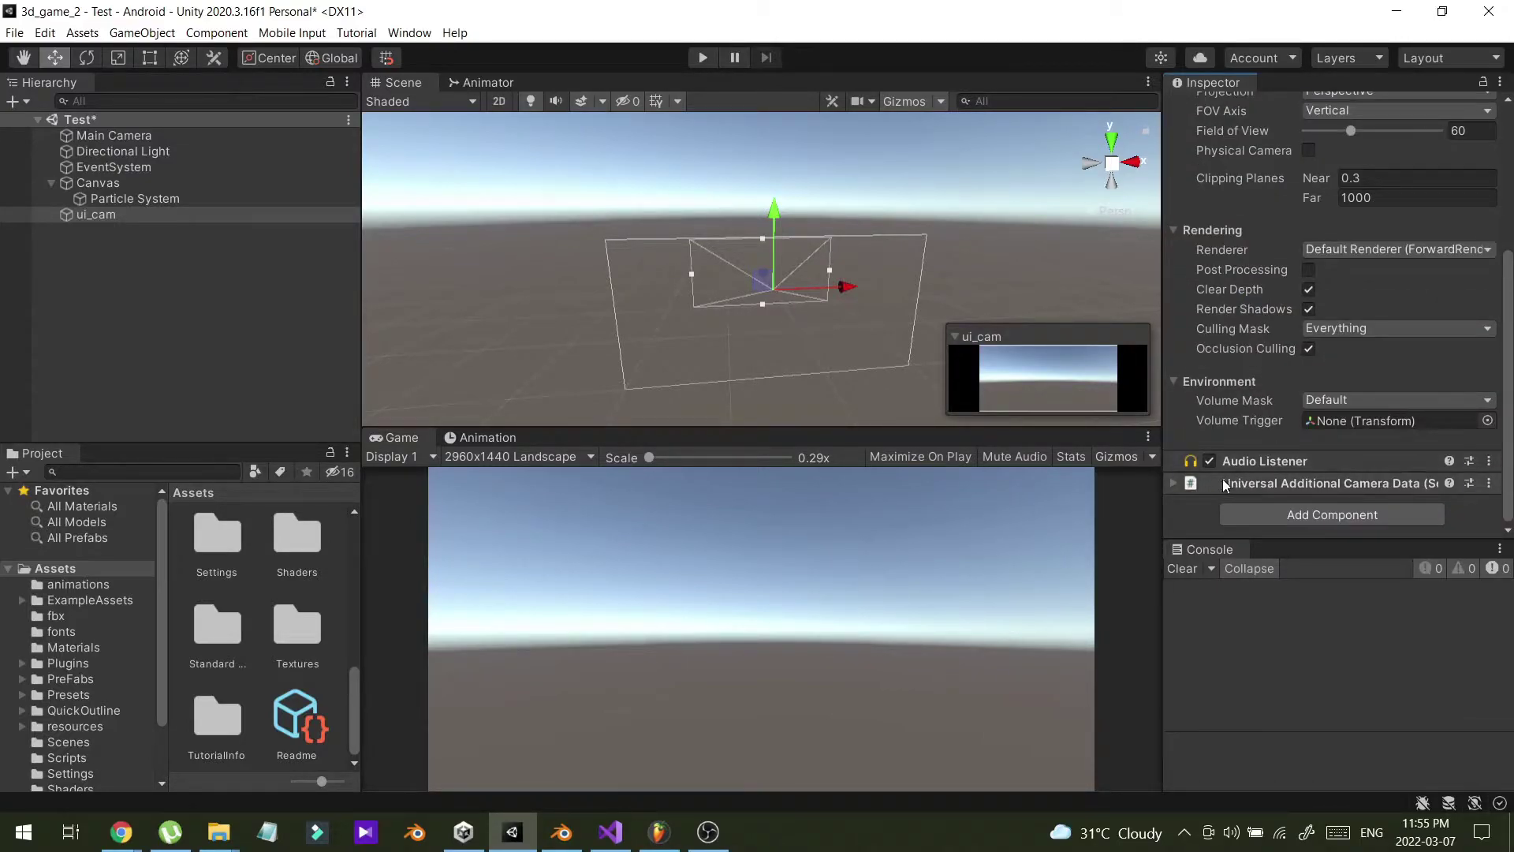
{"action": "right_click", "coordinate": [1264, 464]}
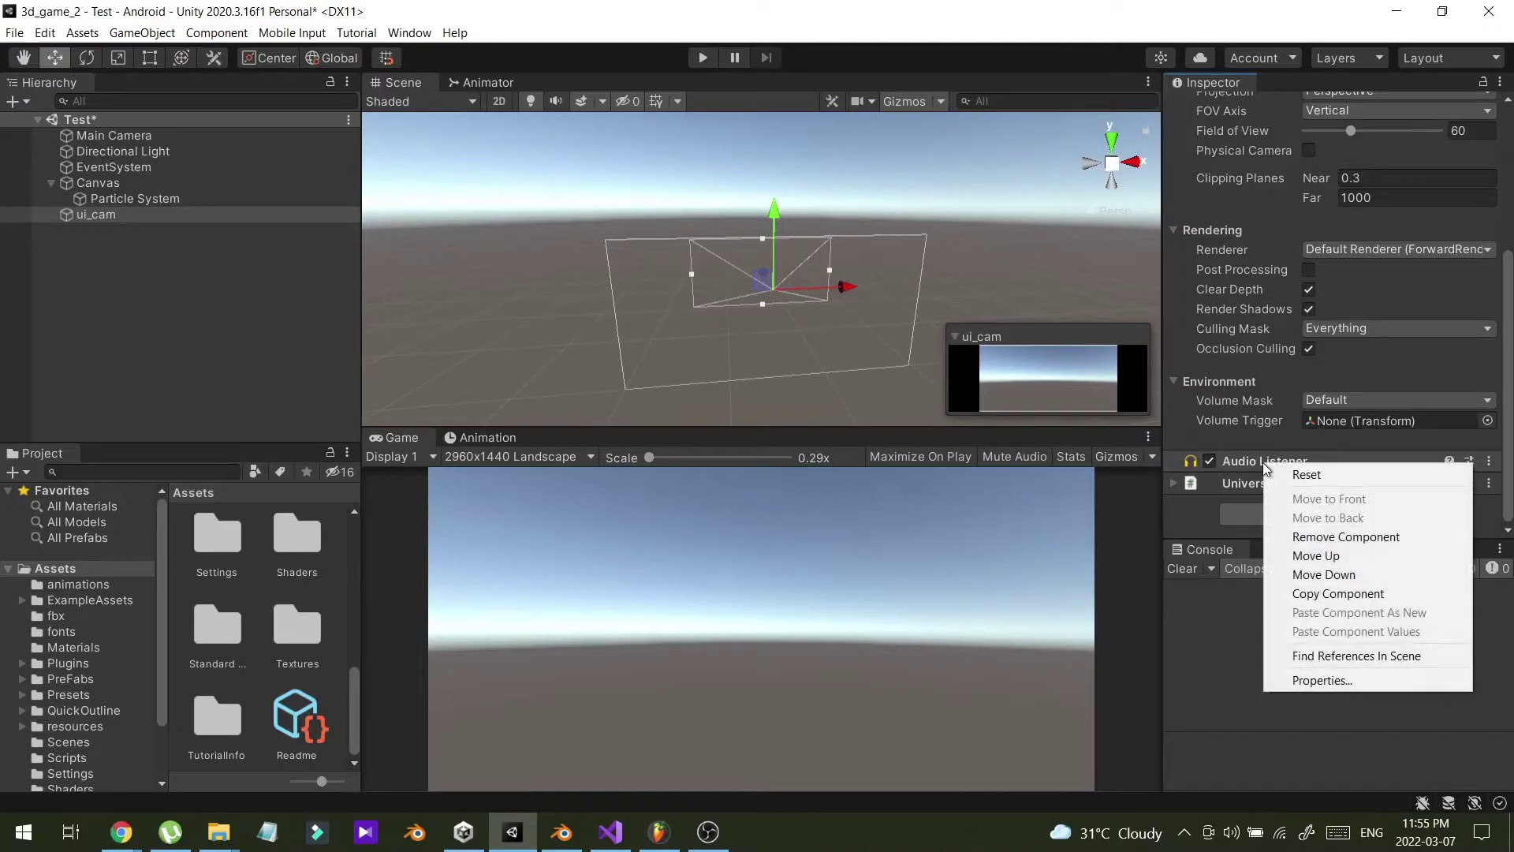
{"action": "left_click", "coordinate": [1341, 538]}
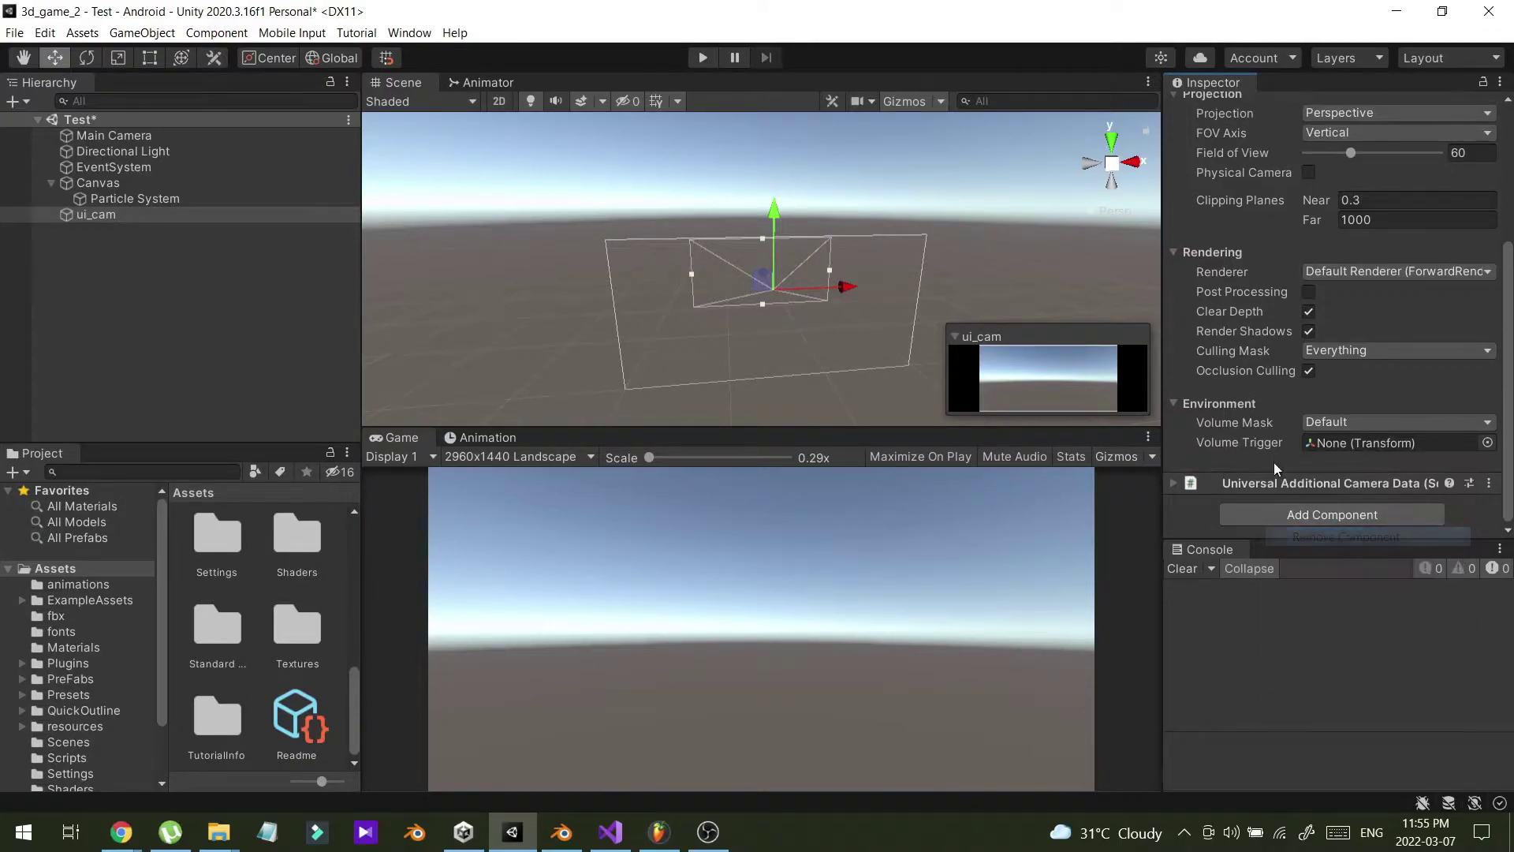
- Add ui_cam to the Main Camera's Stack and save the Test scene
{"action": "left_click", "coordinate": [131, 142]}
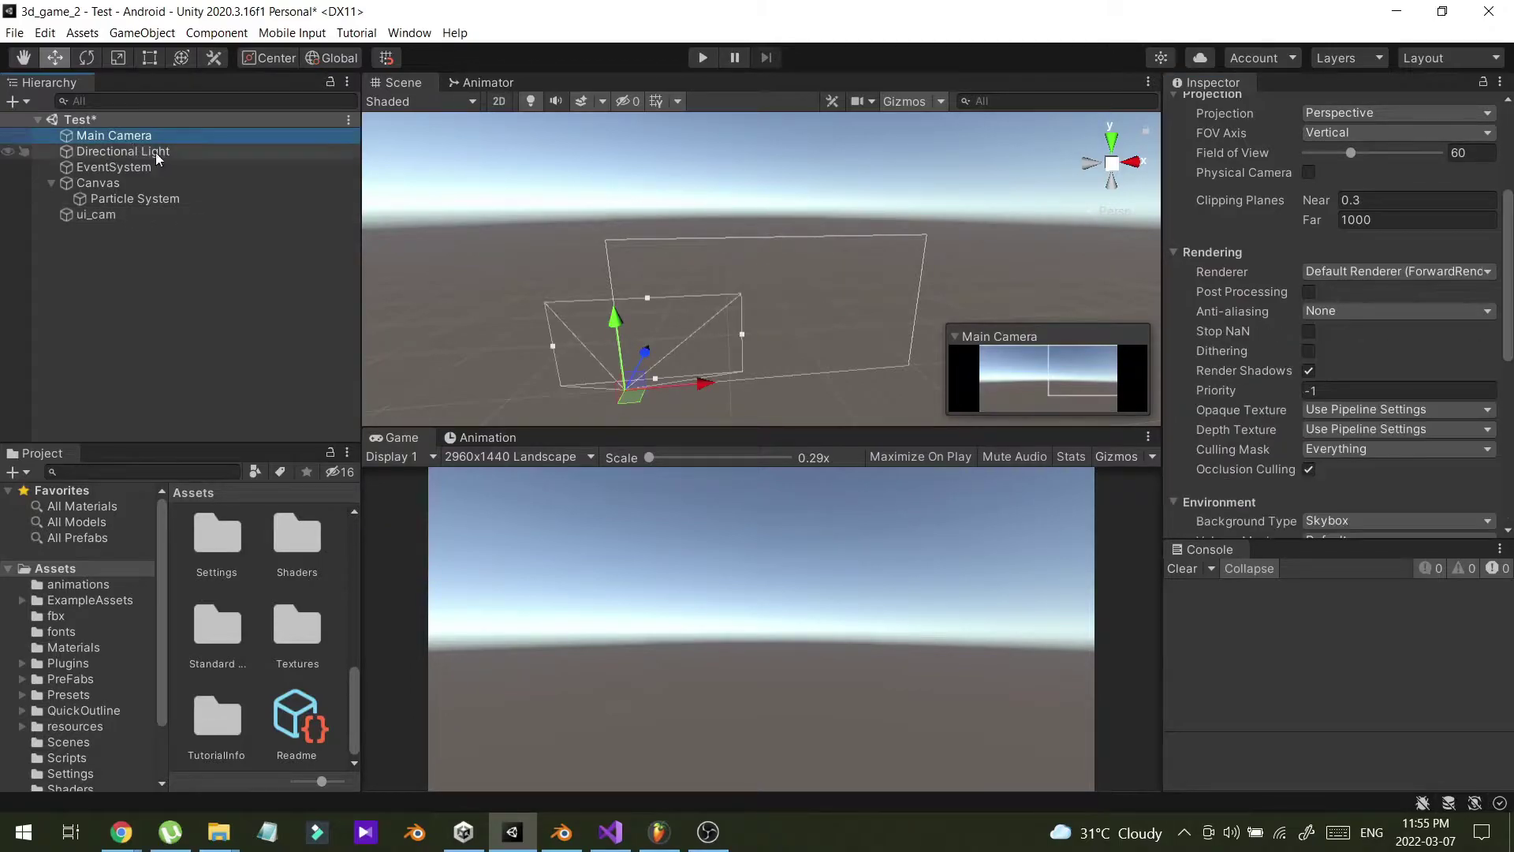
{"action": "key", "text": "ctrl+s"}
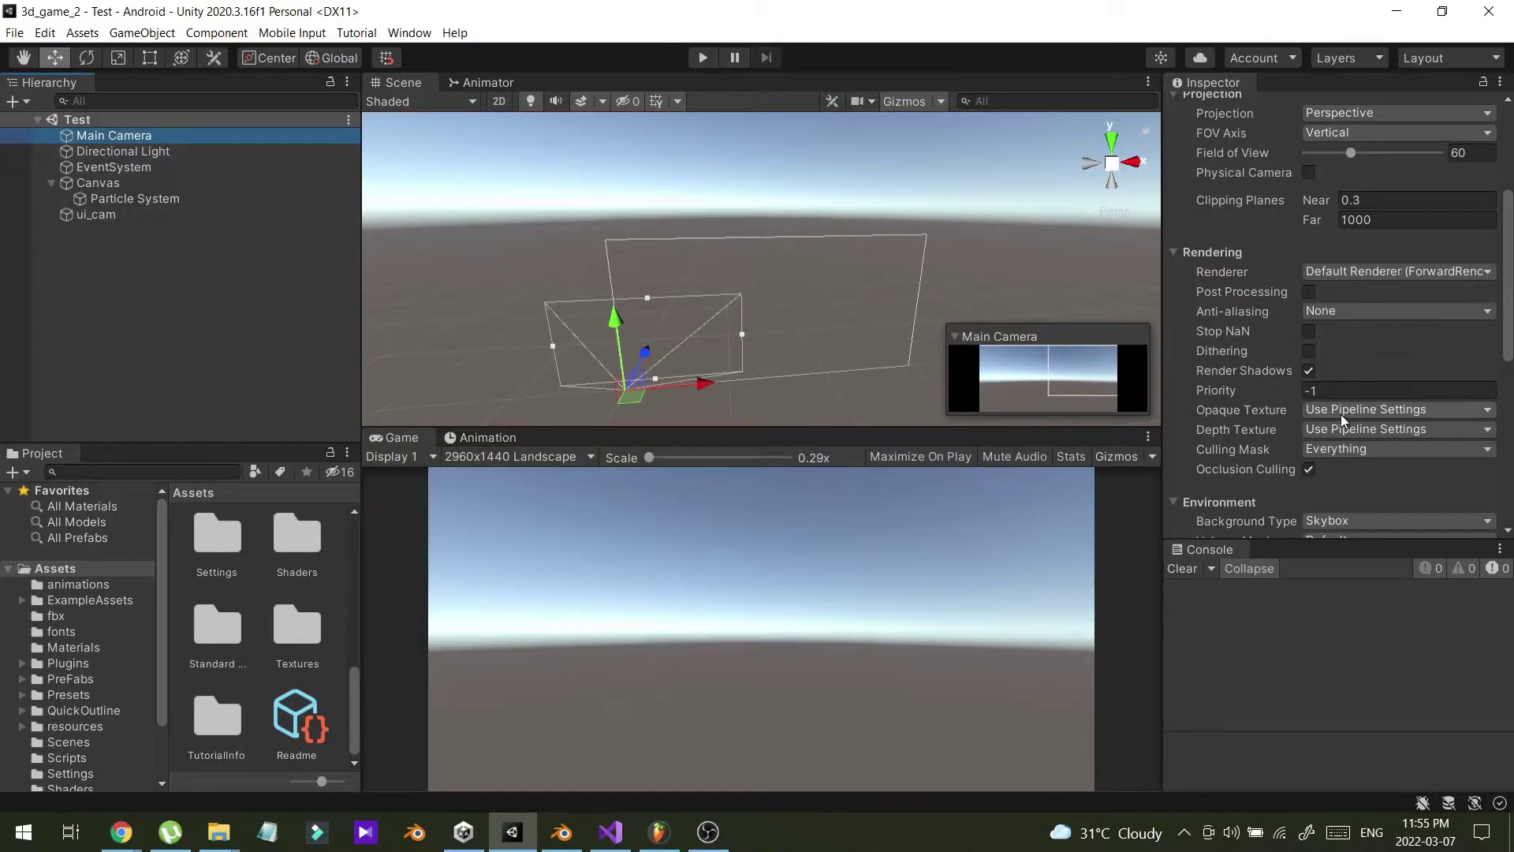
{"action": "scroll", "coordinate": [1341, 414], "scroll_direction": "down", "scroll_amount": 5}
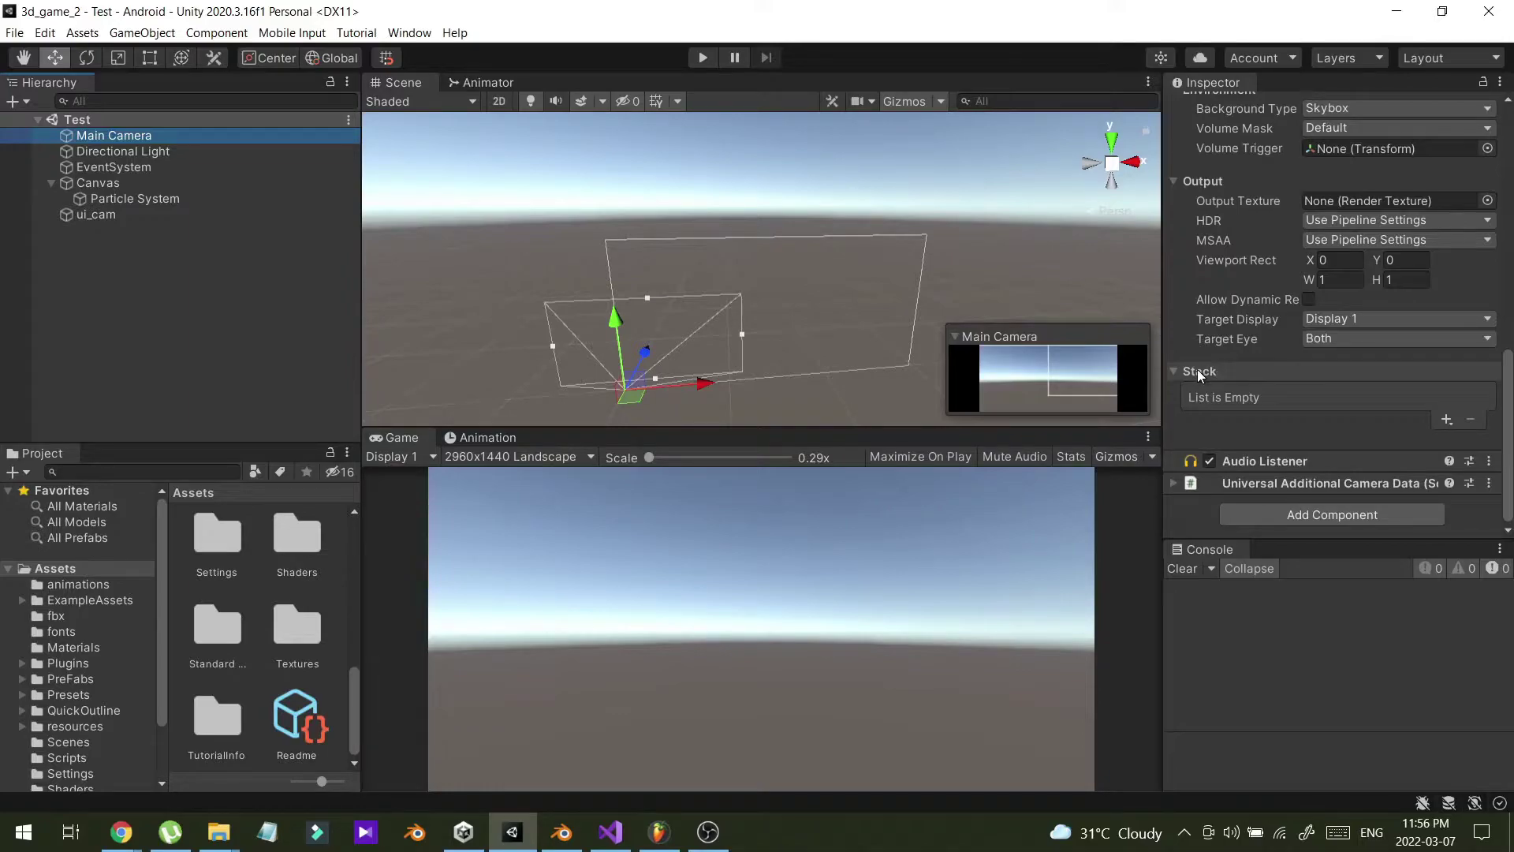
{"action": "mouse_move", "coordinate": [1199, 376]}
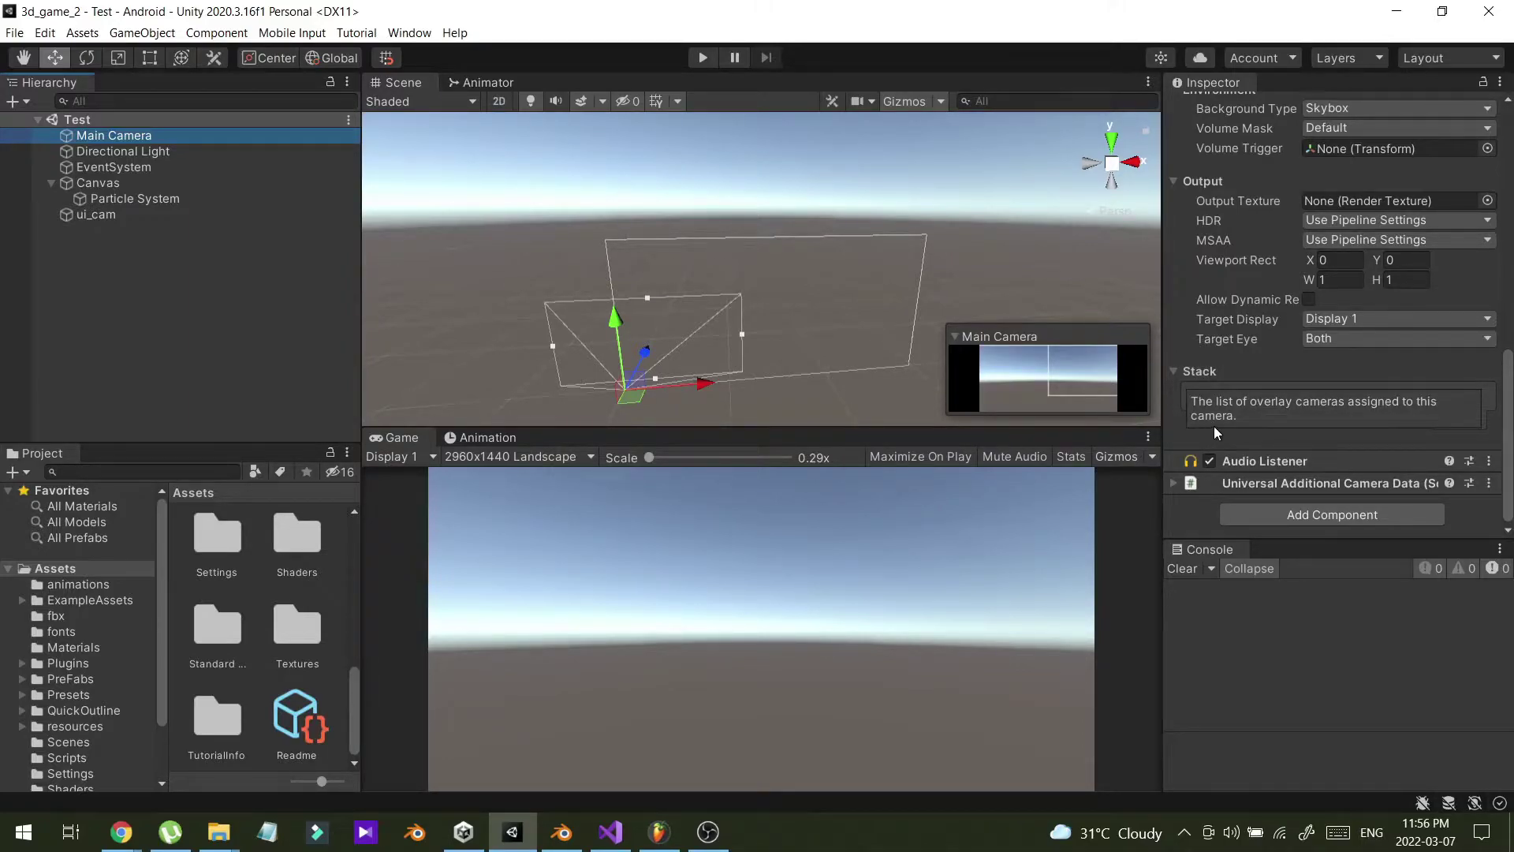
{"action": "left_click", "coordinate": [1445, 420]}
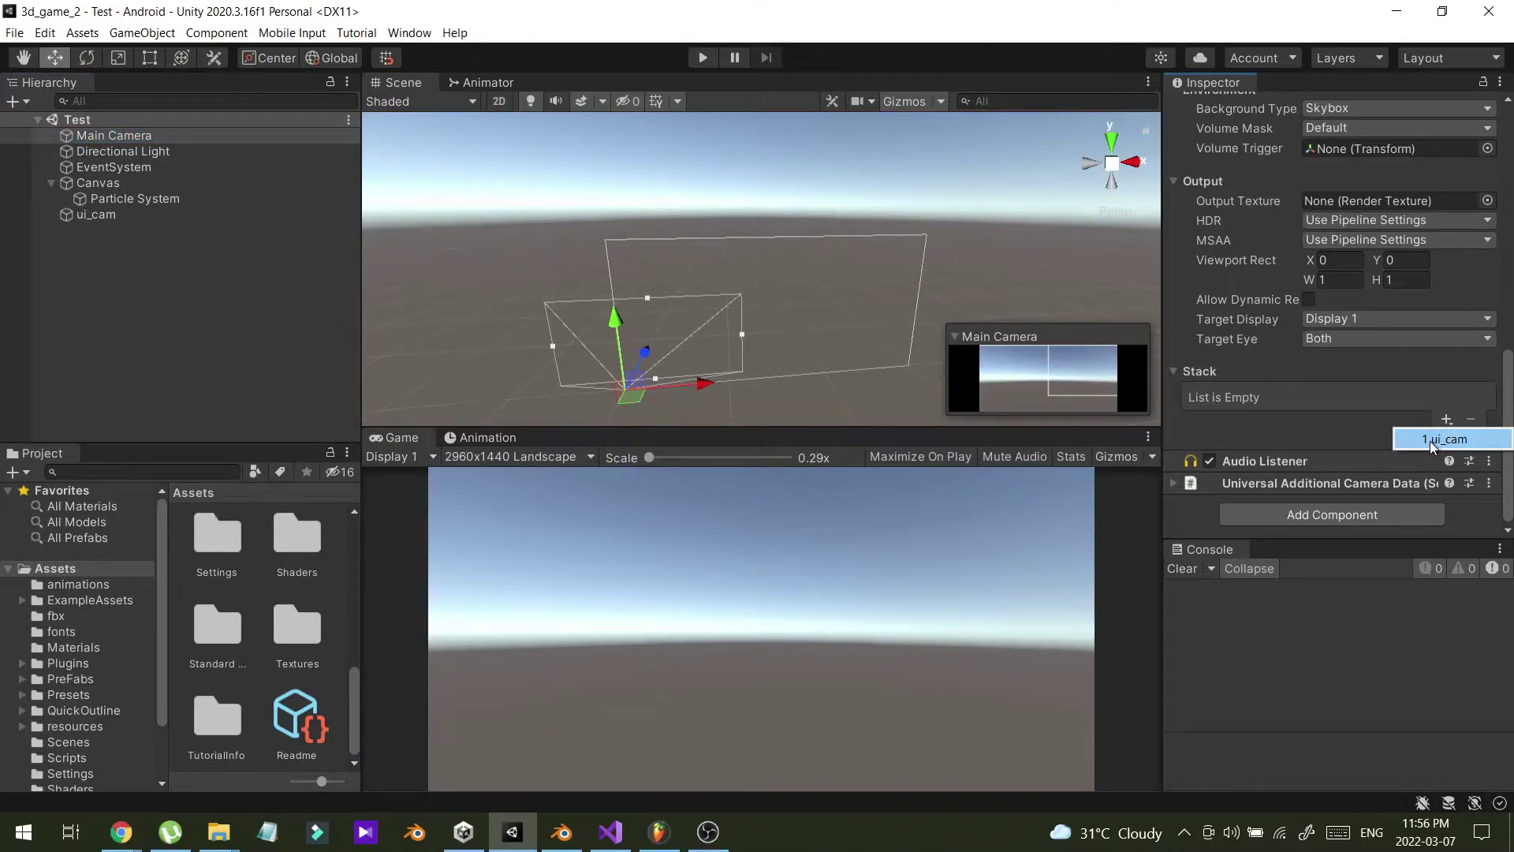
{"action": "left_click", "coordinate": [1432, 440]}
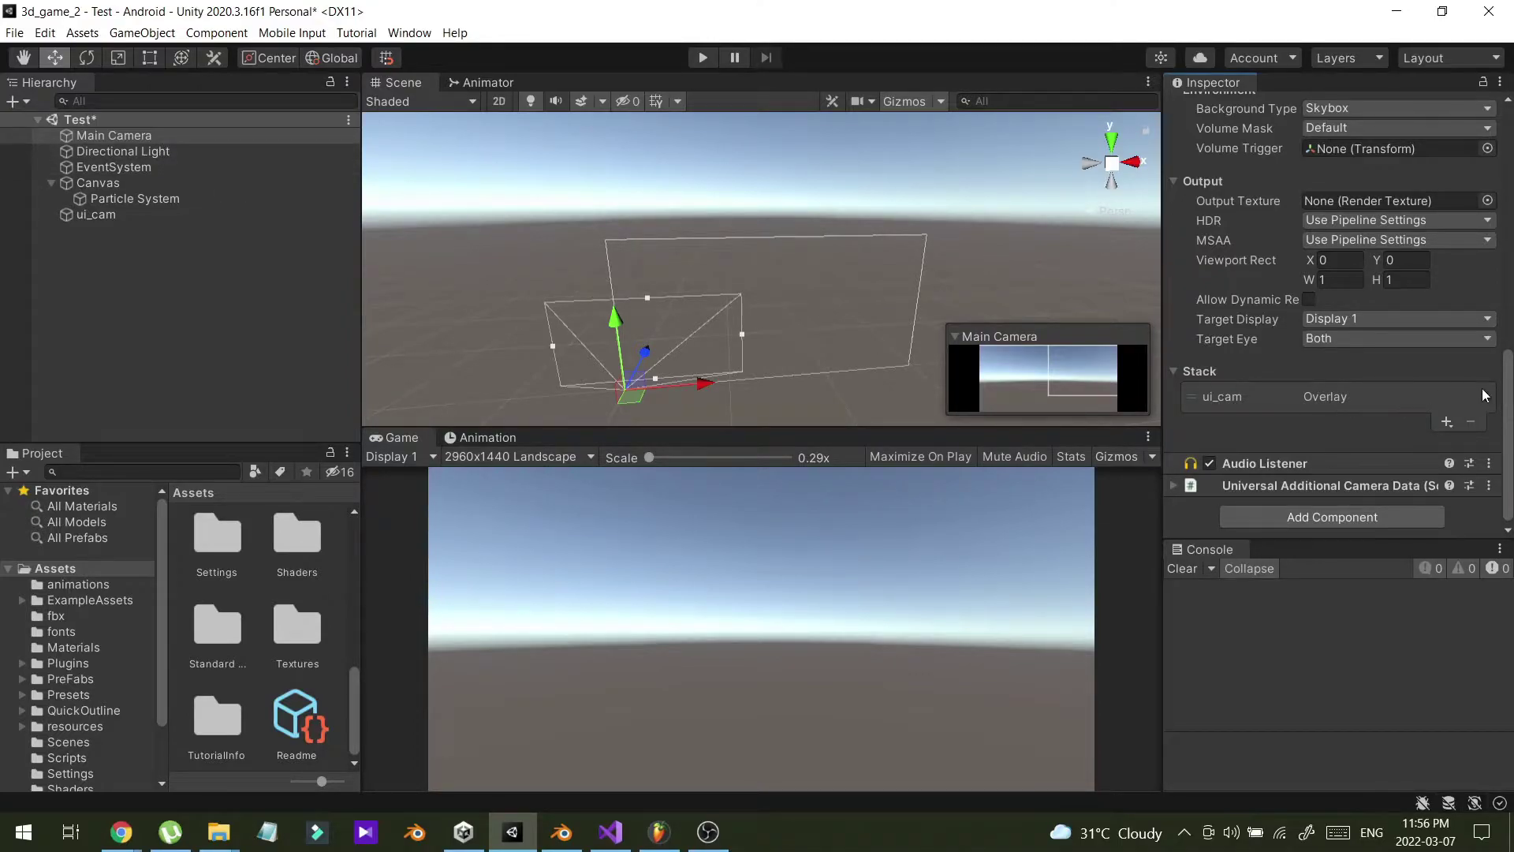
{"action": "key", "text": "ctrl+s"}
- Set the Canvas UI Scale Mode to Scale With Screen Size
{"action": "left_click", "coordinate": [112, 179]}
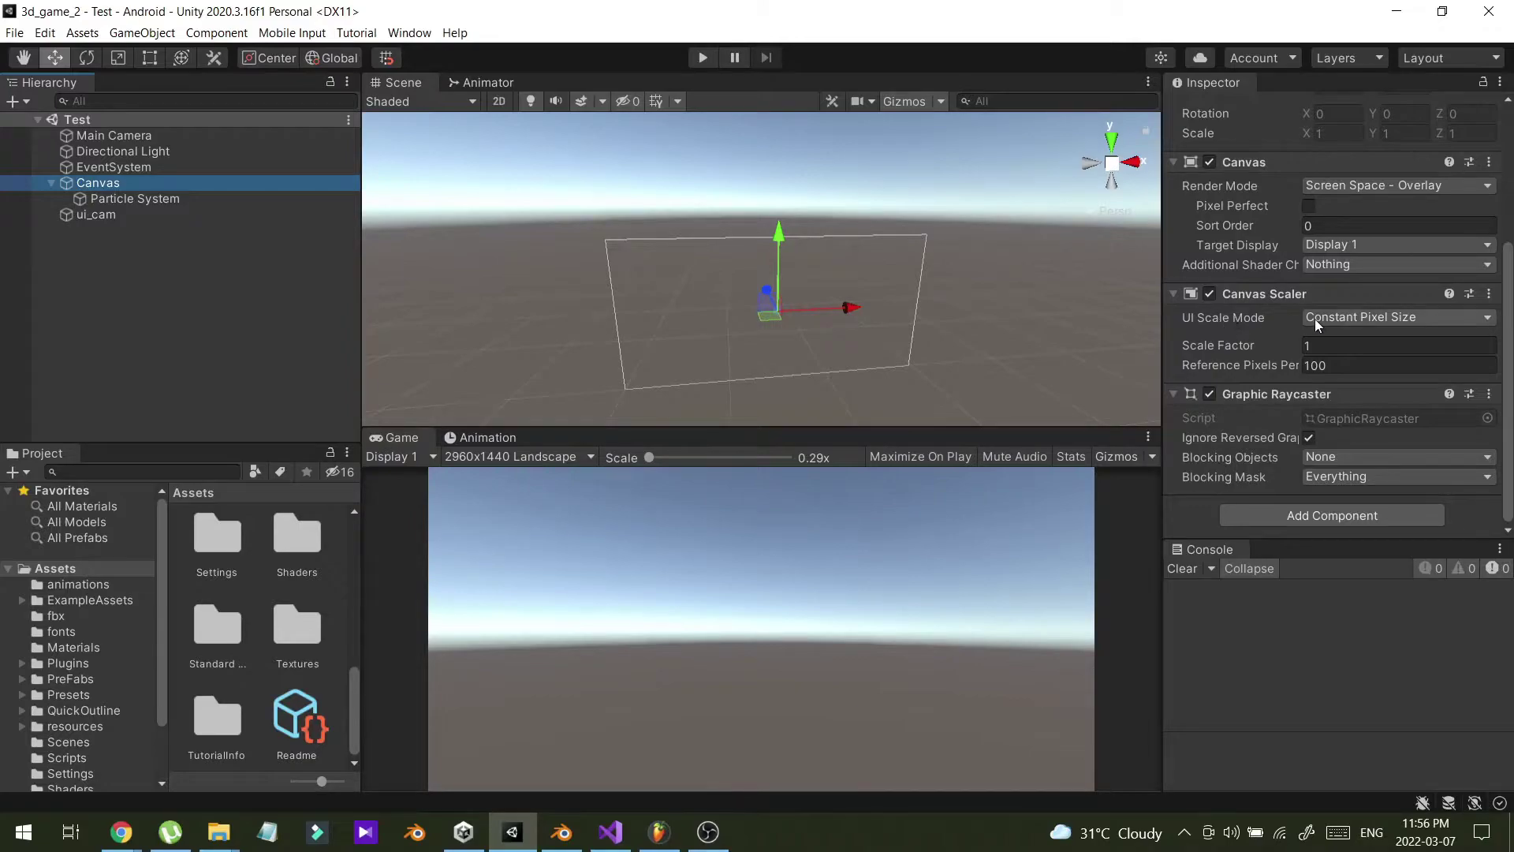
{"action": "left_click", "coordinate": [1363, 318]}
{"action": "left_click", "coordinate": [1346, 360]}
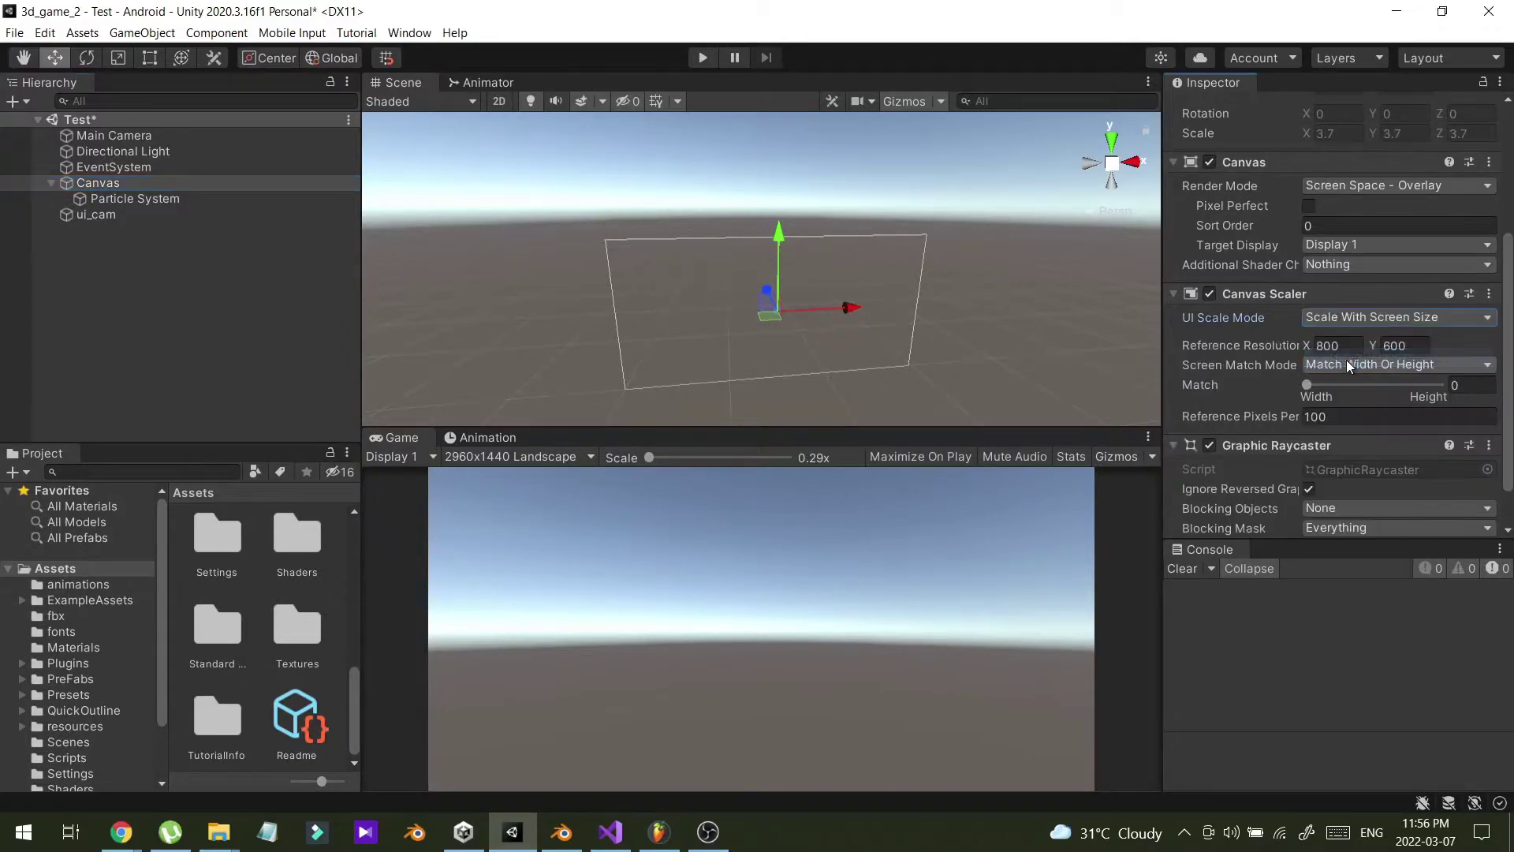
{"action": "scroll", "coordinate": [1265, 358], "scroll_direction": "down", "scroll_amount": 2}
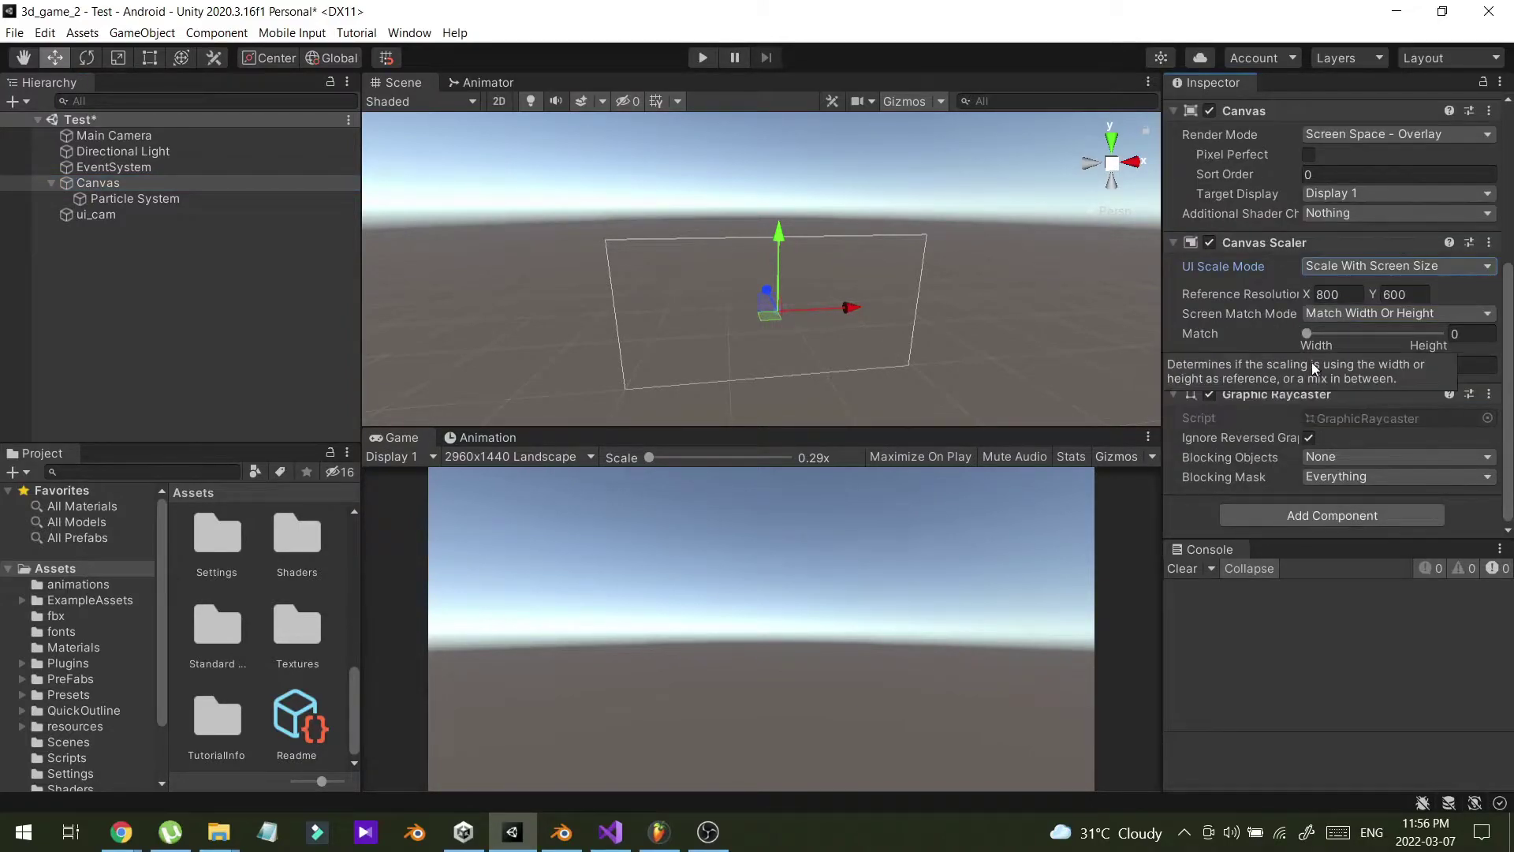
- Create a UI Button under the Canvas
{"action": "right_click", "coordinate": [136, 185]}
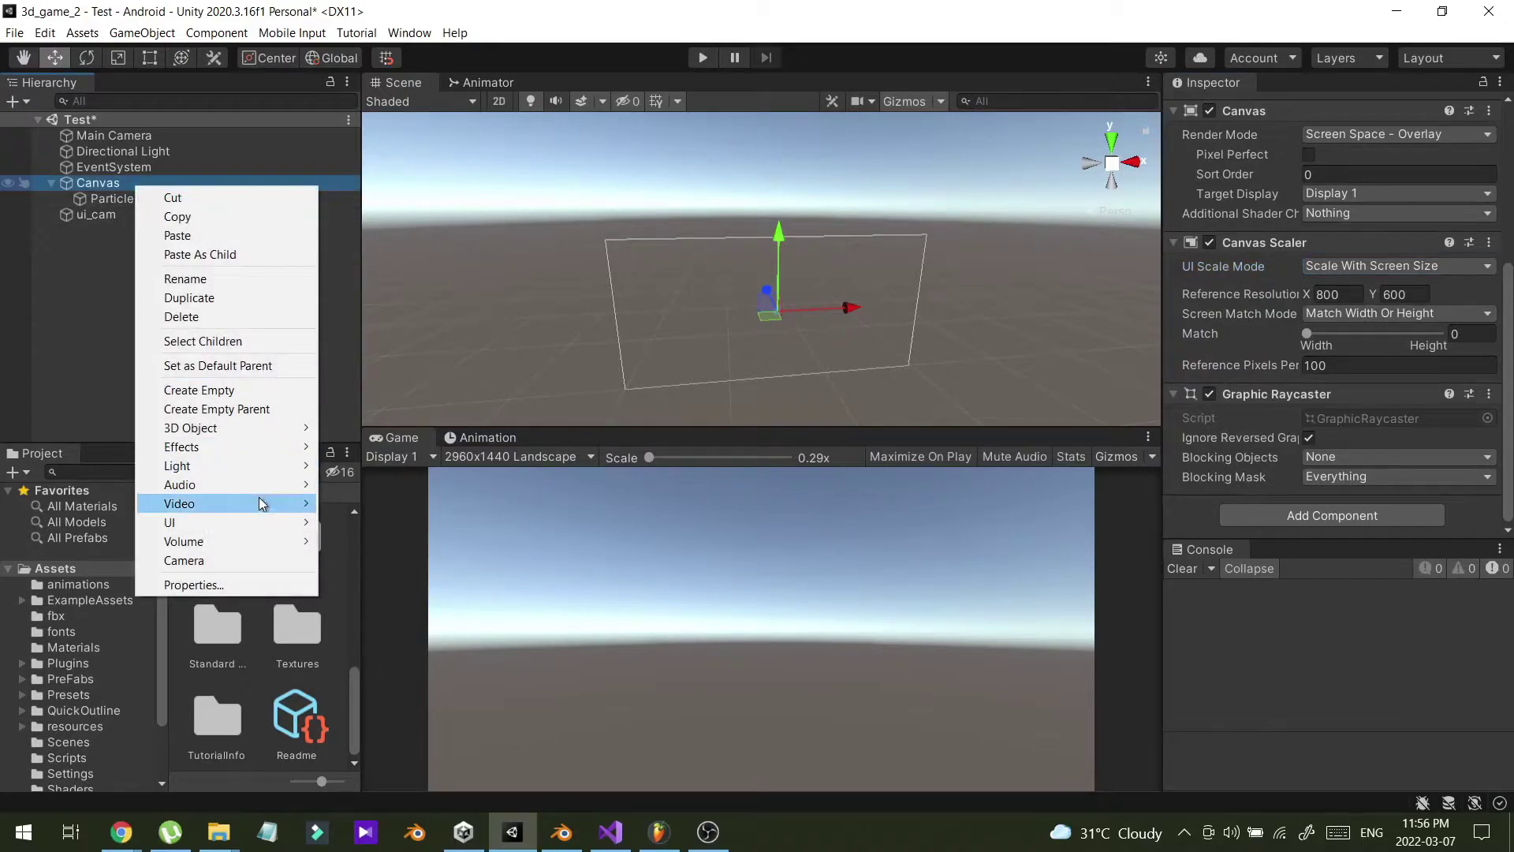
{"action": "mouse_move", "coordinate": [250, 522]}
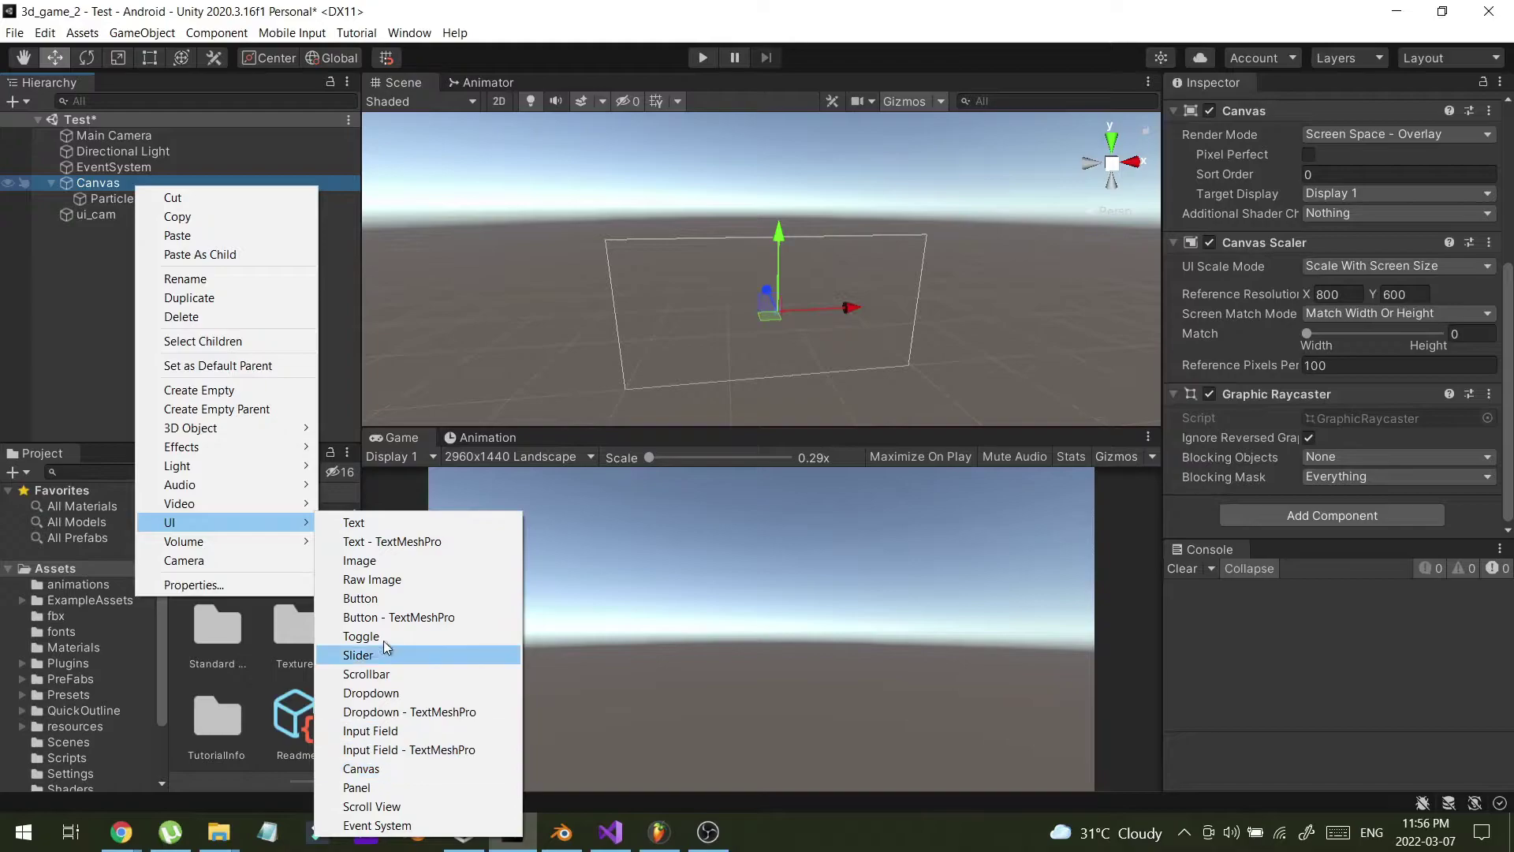
{"action": "left_click", "coordinate": [384, 598]}
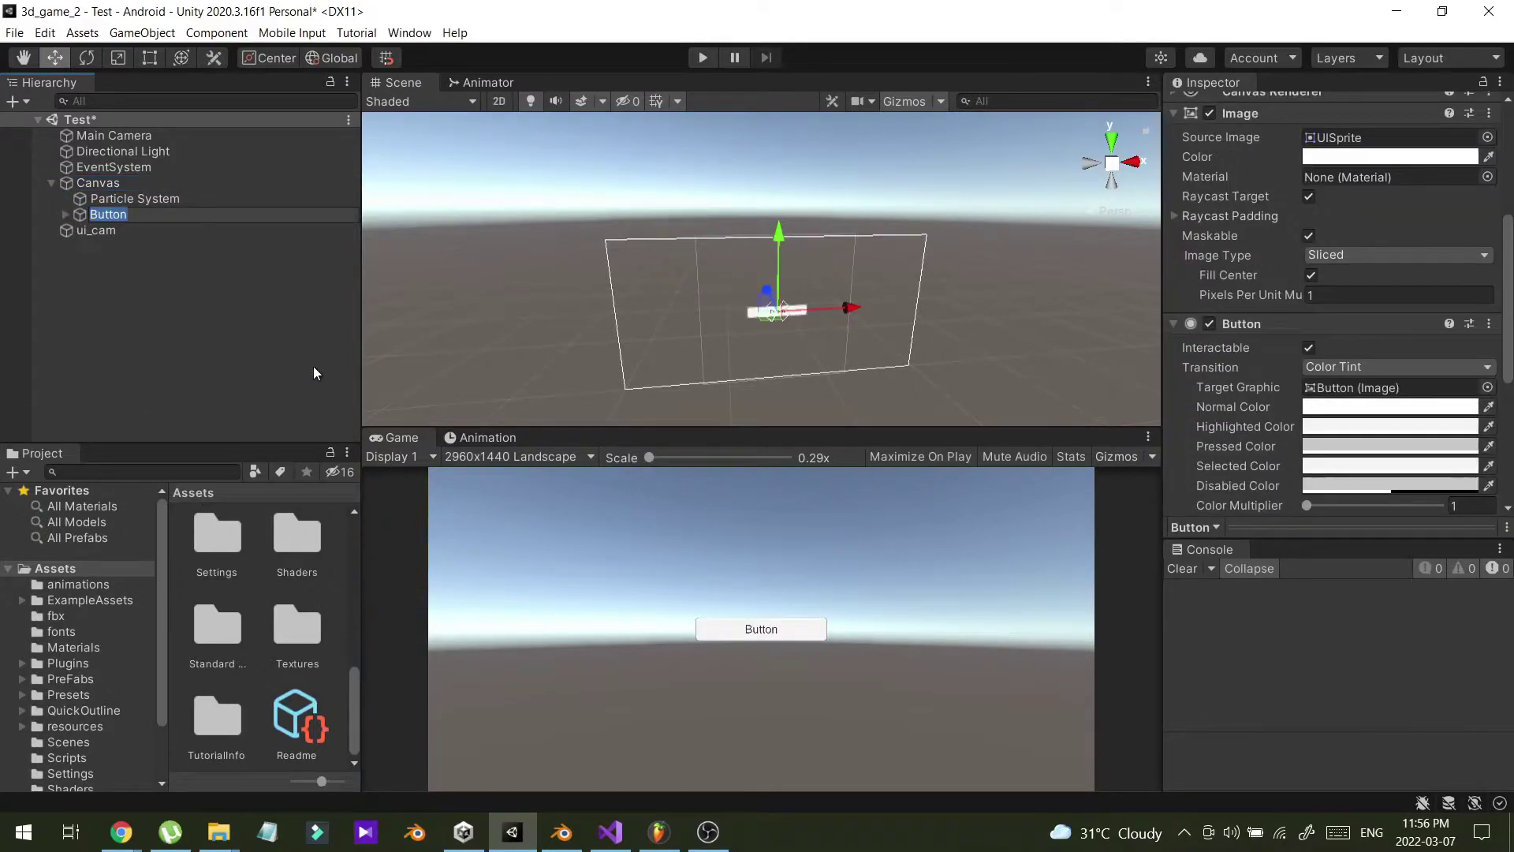
- Move the Particle System up in the scene and save the scene
{"action": "left_click", "coordinate": [141, 198]}
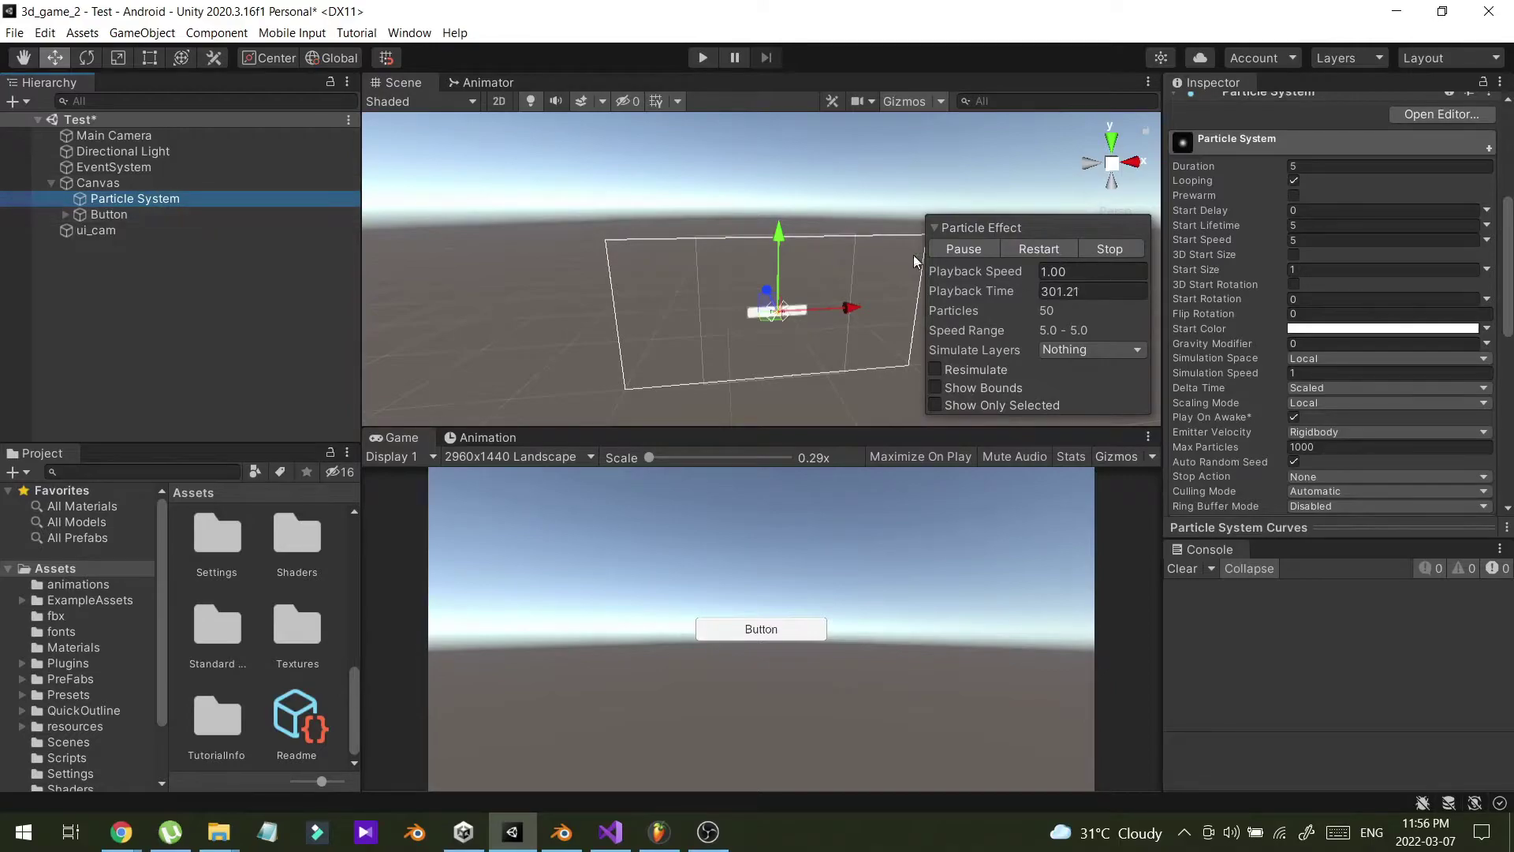
{"action": "left_click_drag", "start_coordinate": [777, 244], "coordinate": [778, 212]}
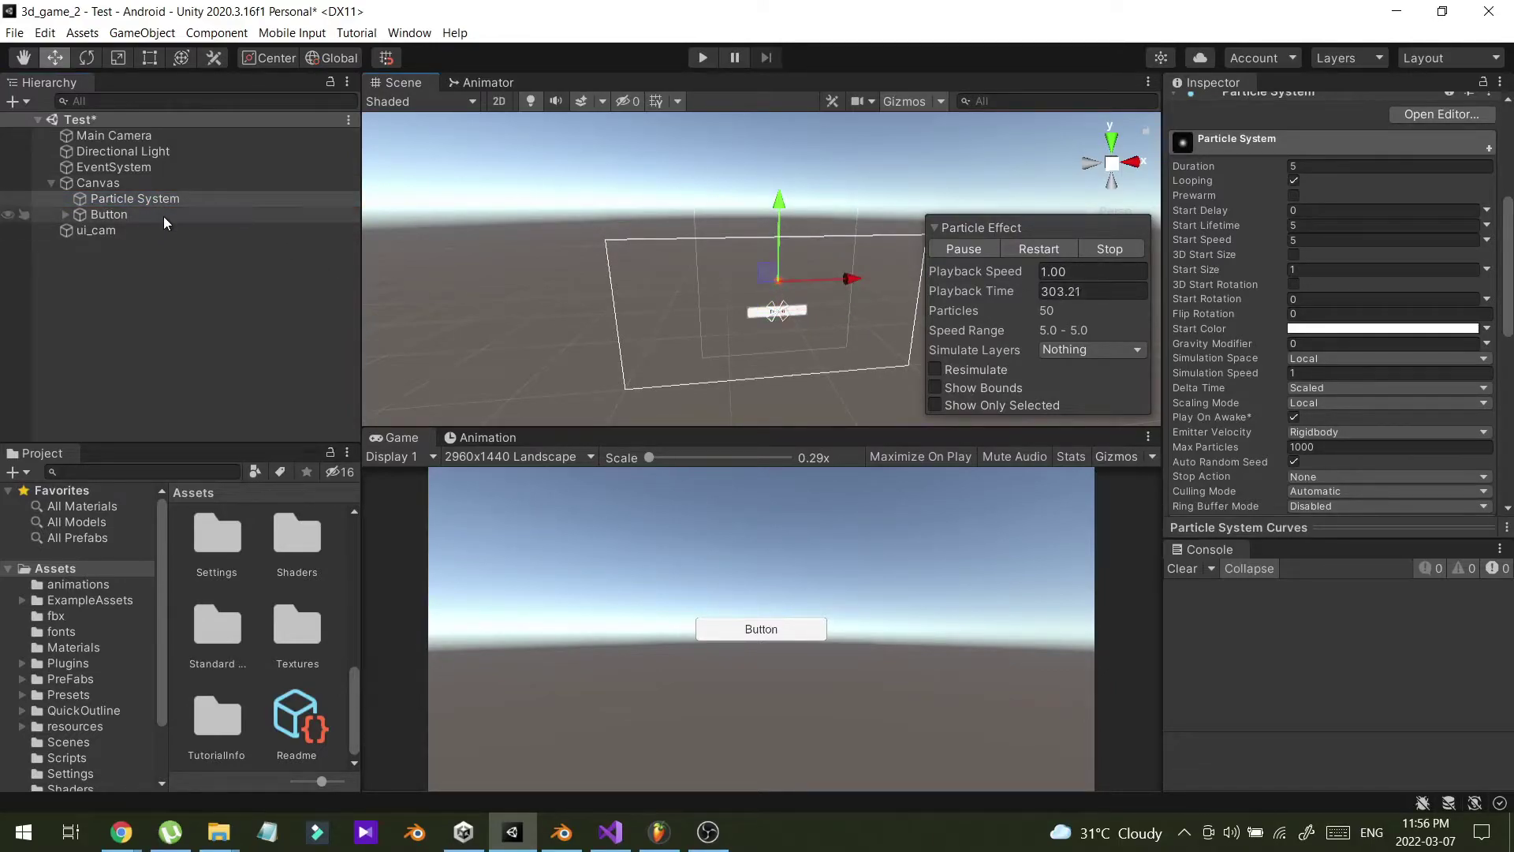
{"action": "left_click", "coordinate": [108, 214]}
{"action": "key", "text": "ctrl+s"}
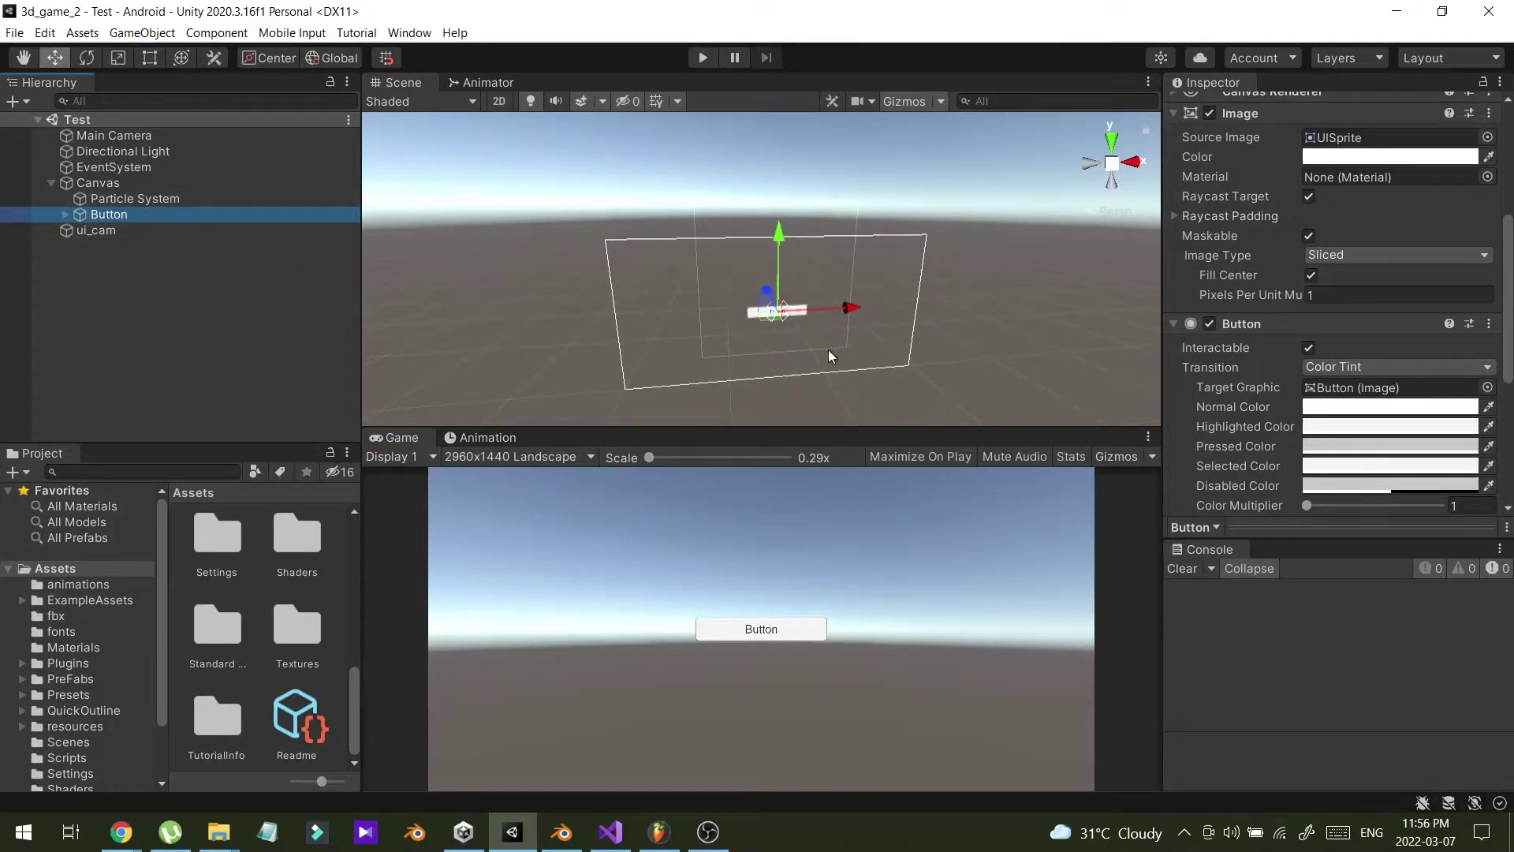
- Switch the Canvas Render Mode to Screen Space - Camera with ui_cam as Render Camera
{"action": "left_click", "coordinate": [143, 187]}
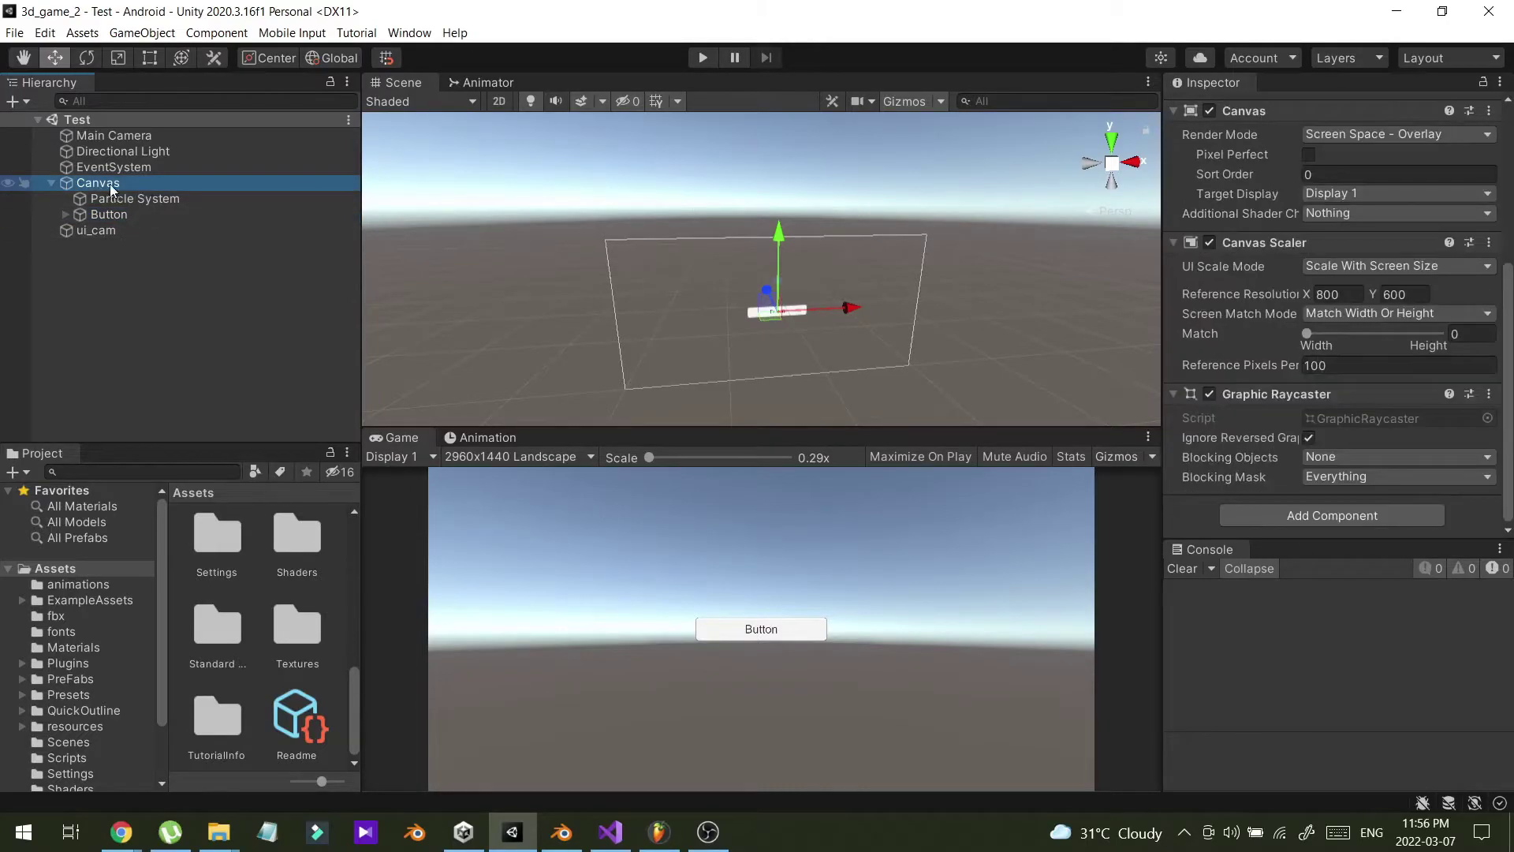
{"action": "scroll", "coordinate": [1282, 362], "scroll_direction": "up", "scroll_amount": 4}
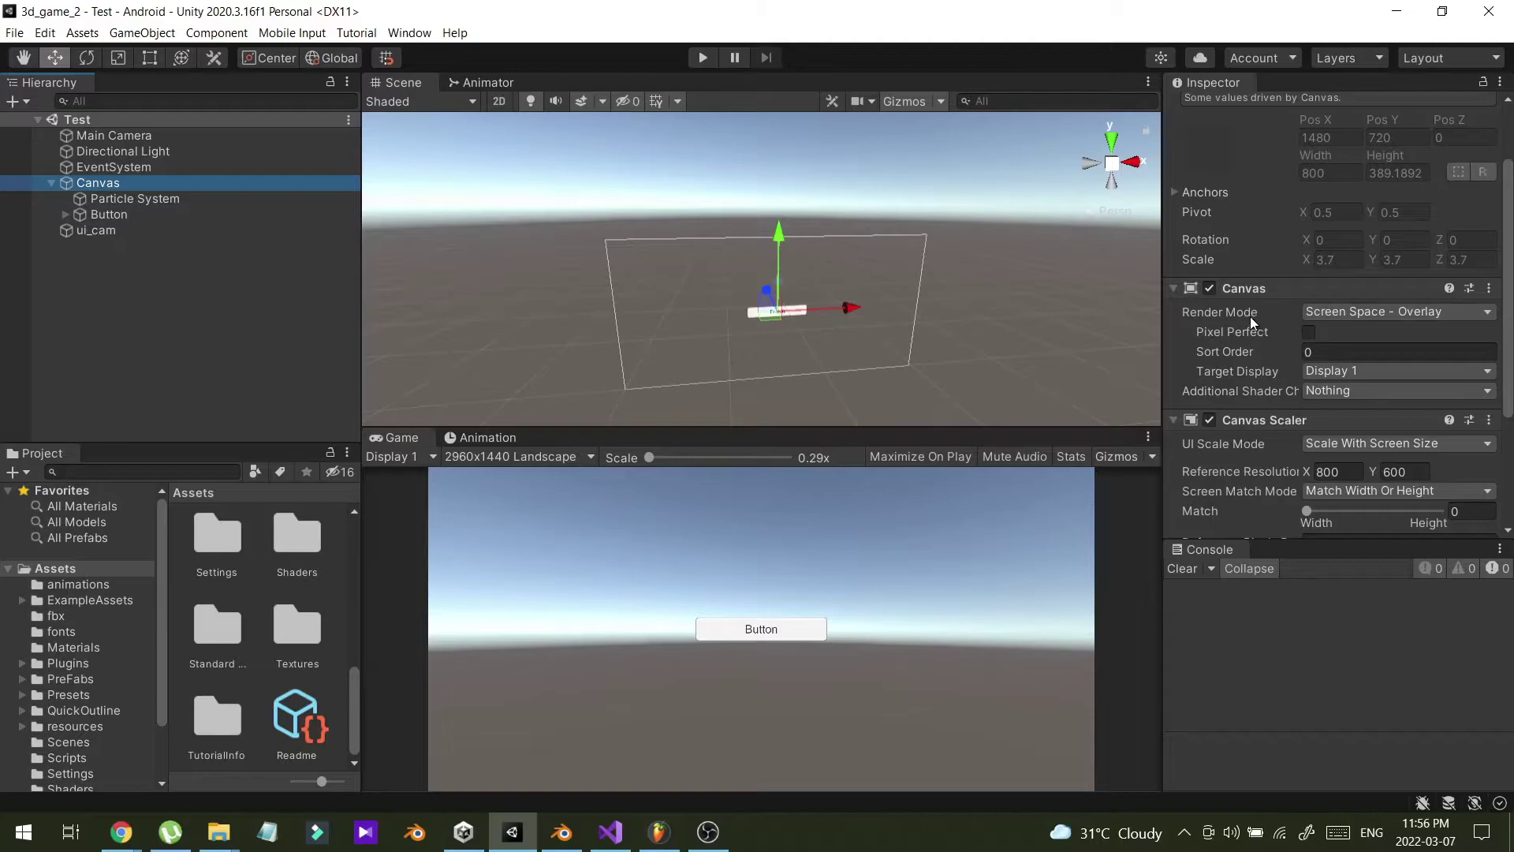
{"action": "left_click", "coordinate": [1361, 315]}
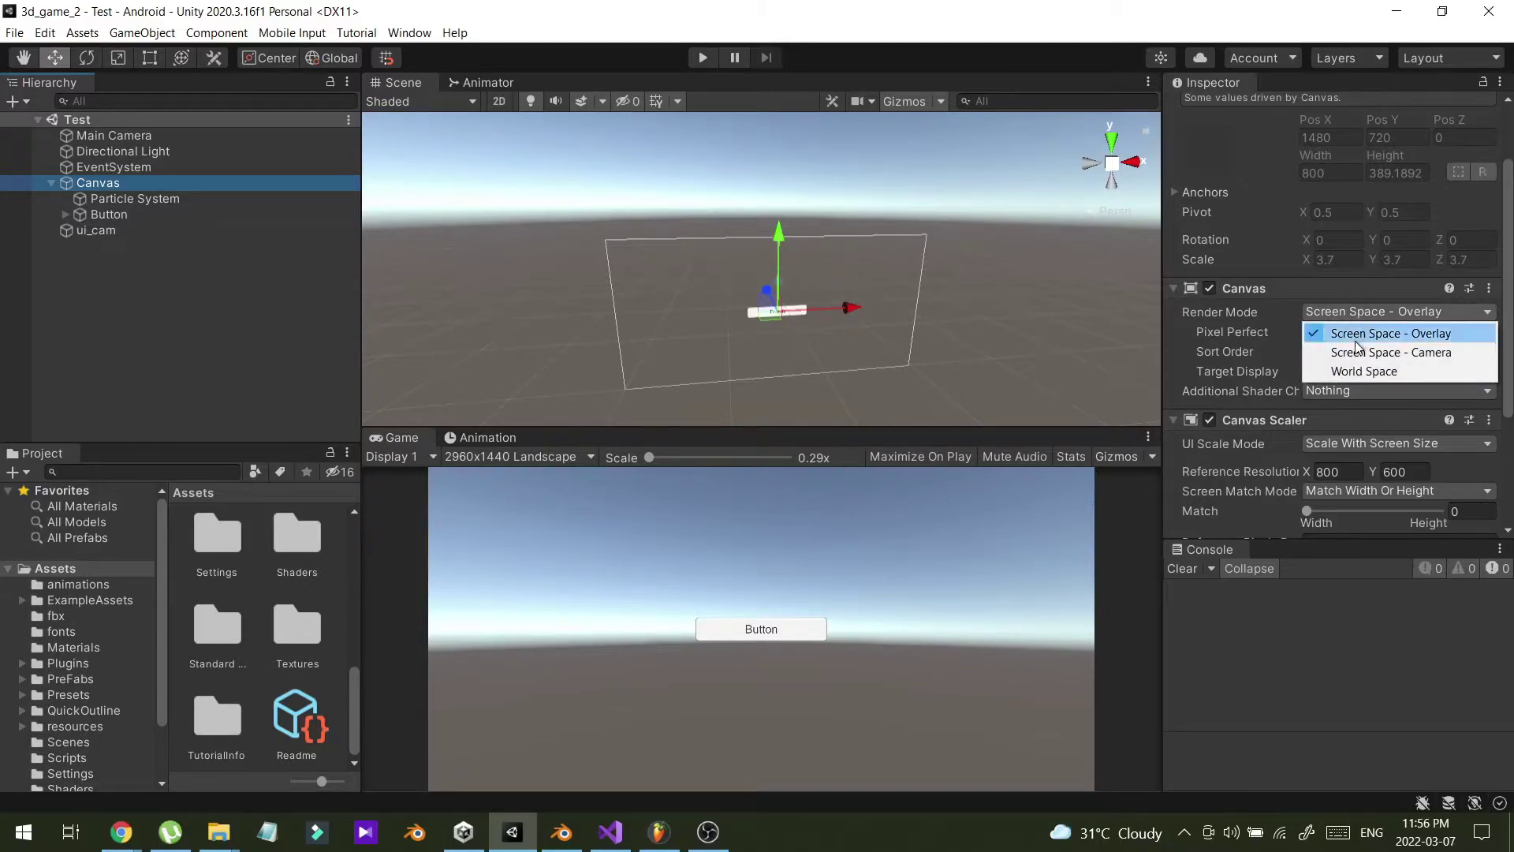
{"action": "left_click", "coordinate": [1379, 353]}
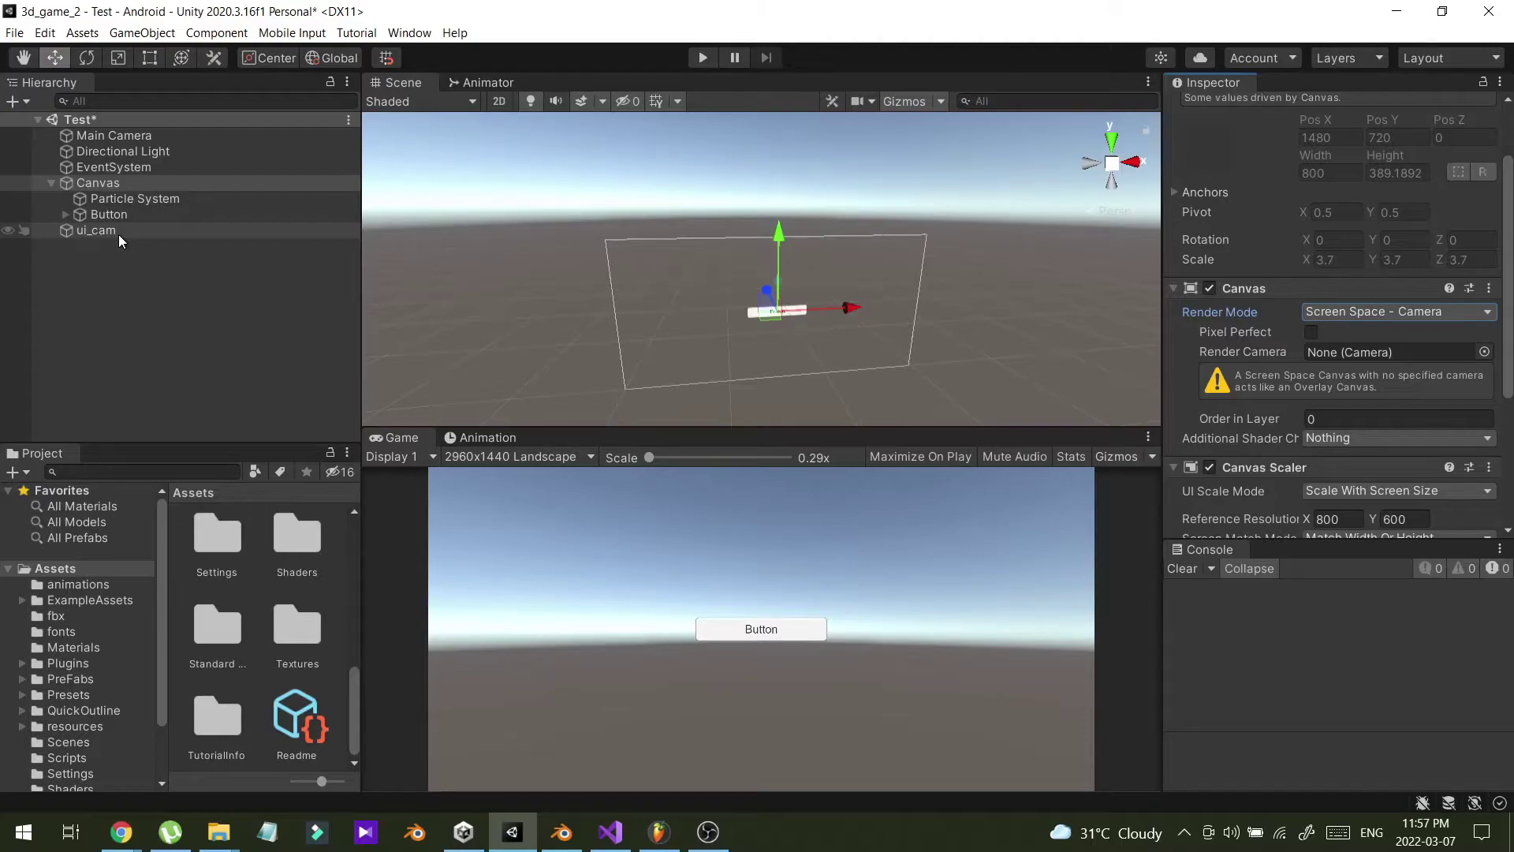
{"action": "left_click_drag", "start_coordinate": [328, 273], "coordinate": [1340, 355]}
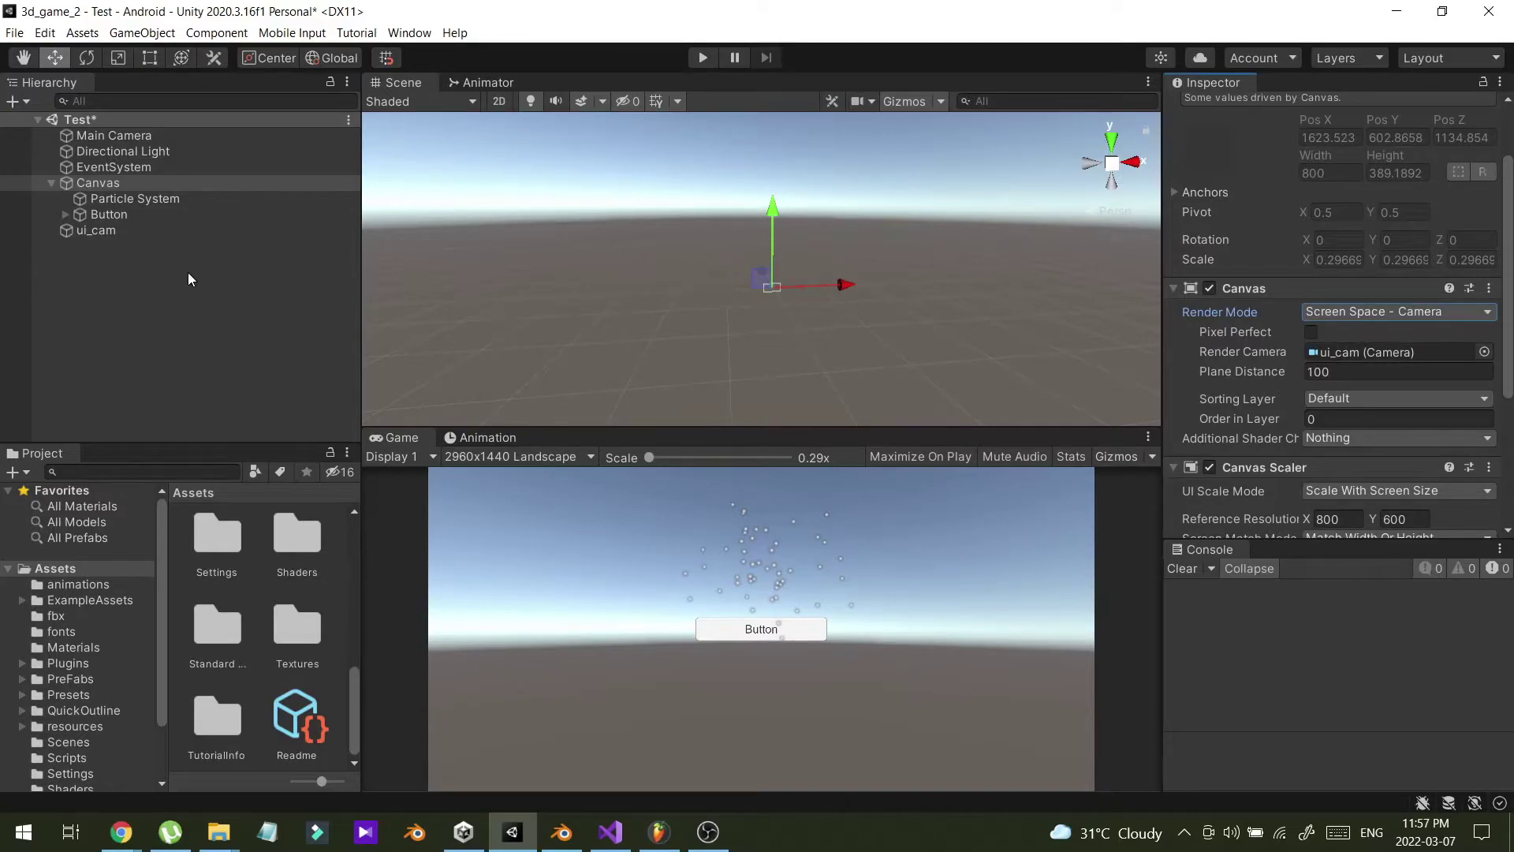
- Drag ui_cam left along its X axis to an X position of 1589.7
{"action": "left_click", "coordinate": [98, 234]}
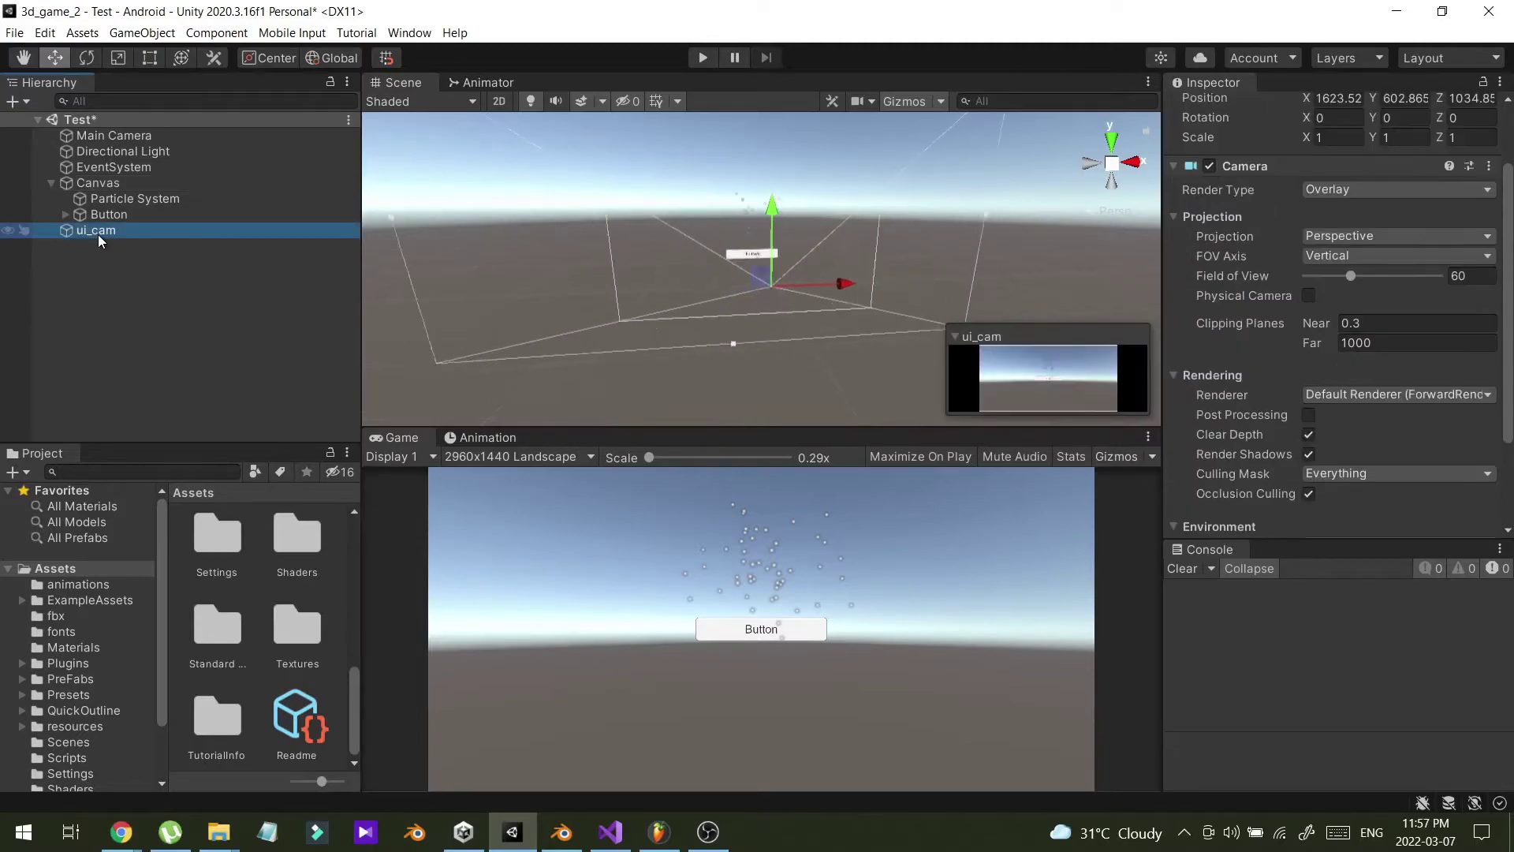
{"action": "middle_click_drag", "start_coordinate": [682, 237], "coordinate": [826, 385]}
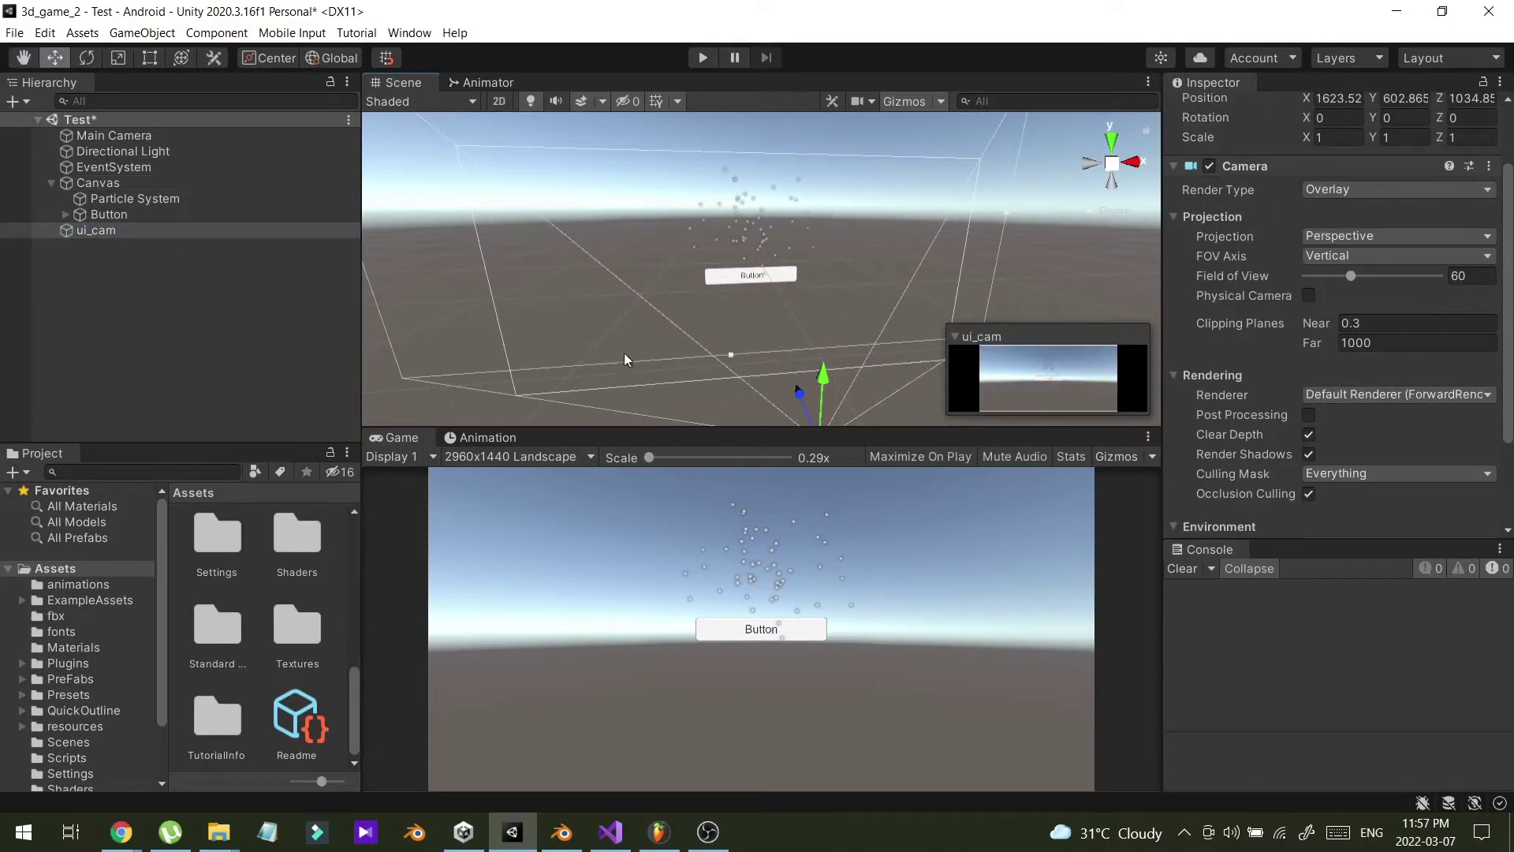
{"action": "scroll", "coordinate": [699, 298], "scroll_direction": "down", "scroll_amount": 3}
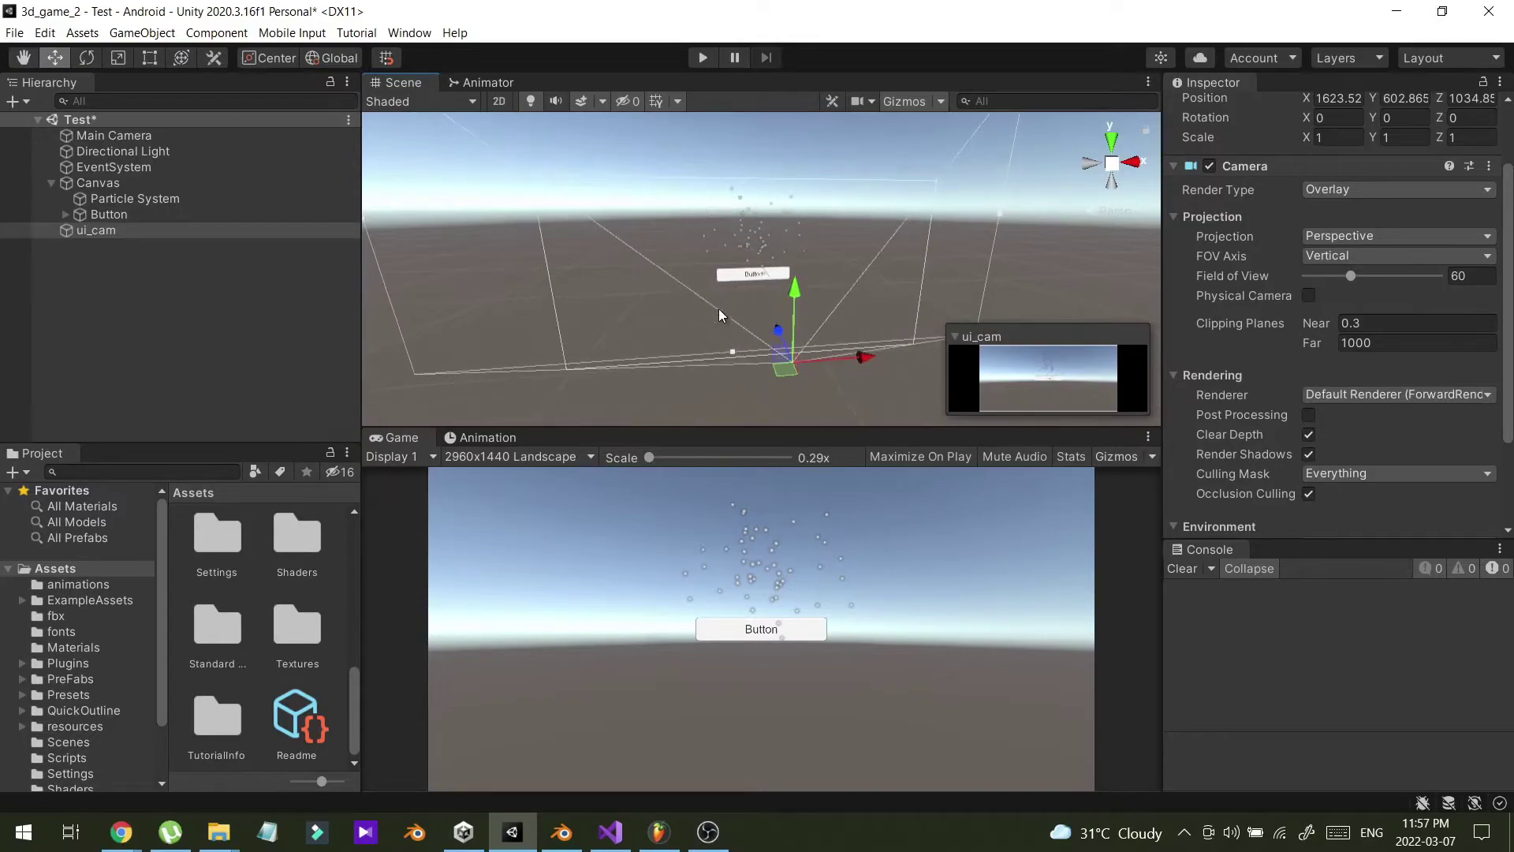
{"action": "left_click_drag", "start_coordinate": [859, 364], "coordinate": [723, 306]}
{"action": "middle_click_drag", "start_coordinate": [723, 306], "coordinate": [779, 410]}
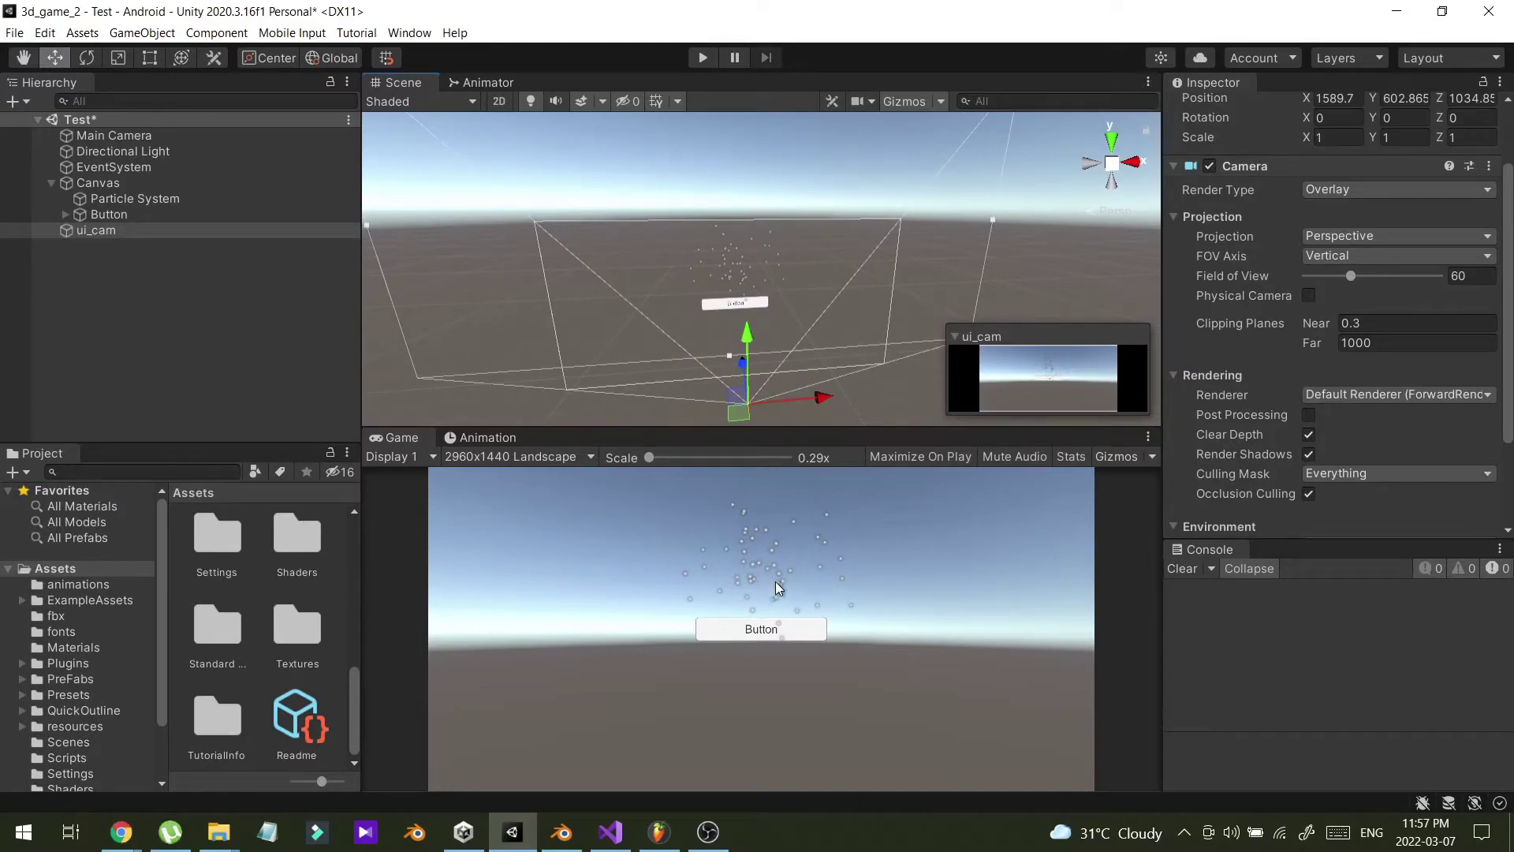
- Nudge the Particle System along X to -13 and check the Canvas's Render Camera
{"action": "left_click", "coordinate": [119, 199]}
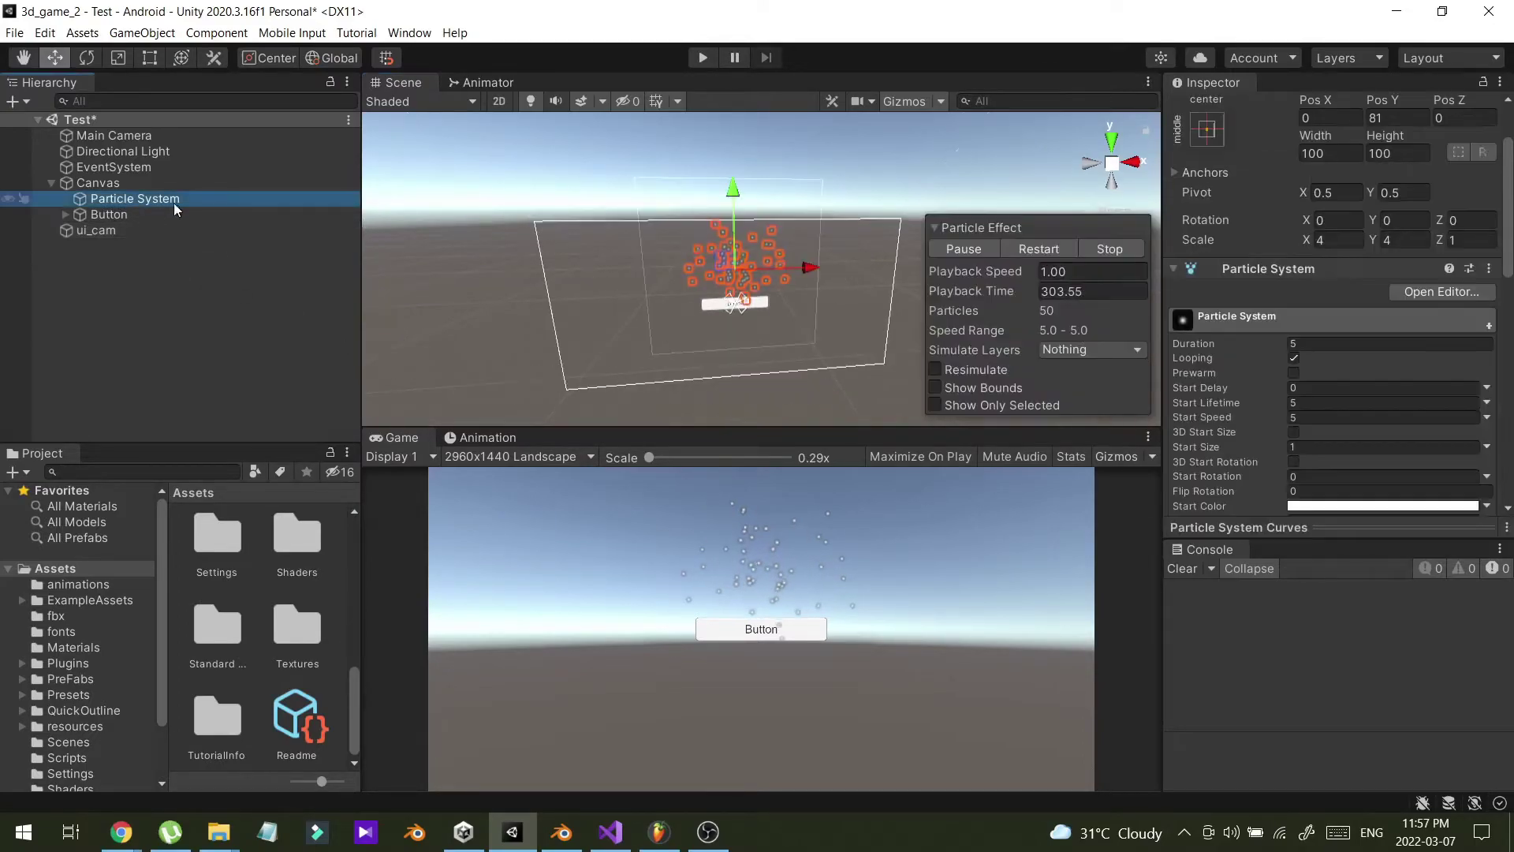
{"action": "left_click_drag", "start_coordinate": [808, 268], "coordinate": [851, 290]}
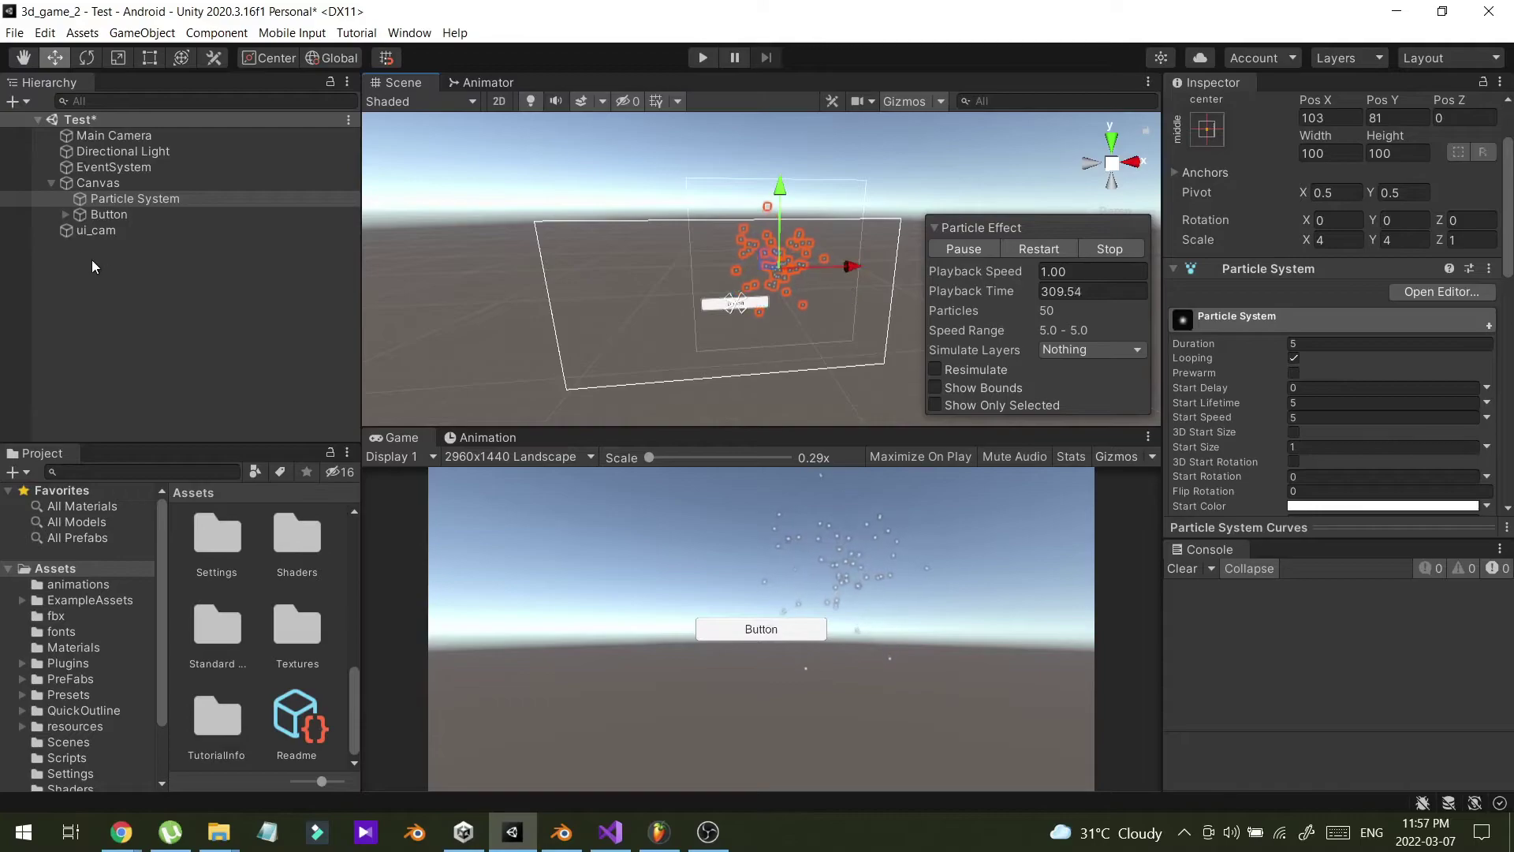
{"action": "left_click", "coordinate": [101, 183]}
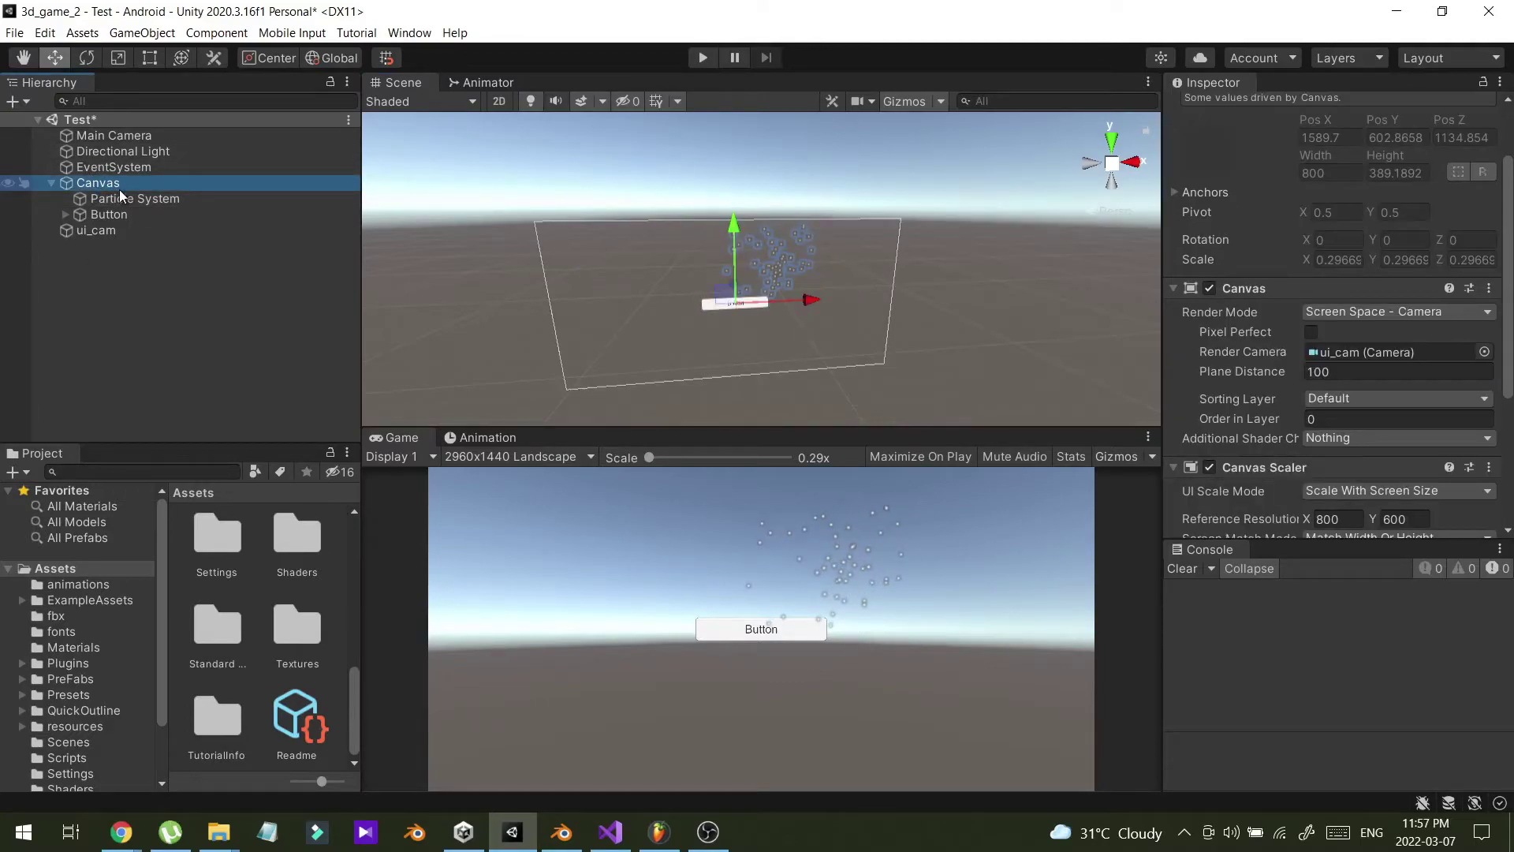
- Set ui_cam's Transform Position to 0, 0, 0 and frame it in the Scene view
{"action": "left_click", "coordinate": [107, 229]}
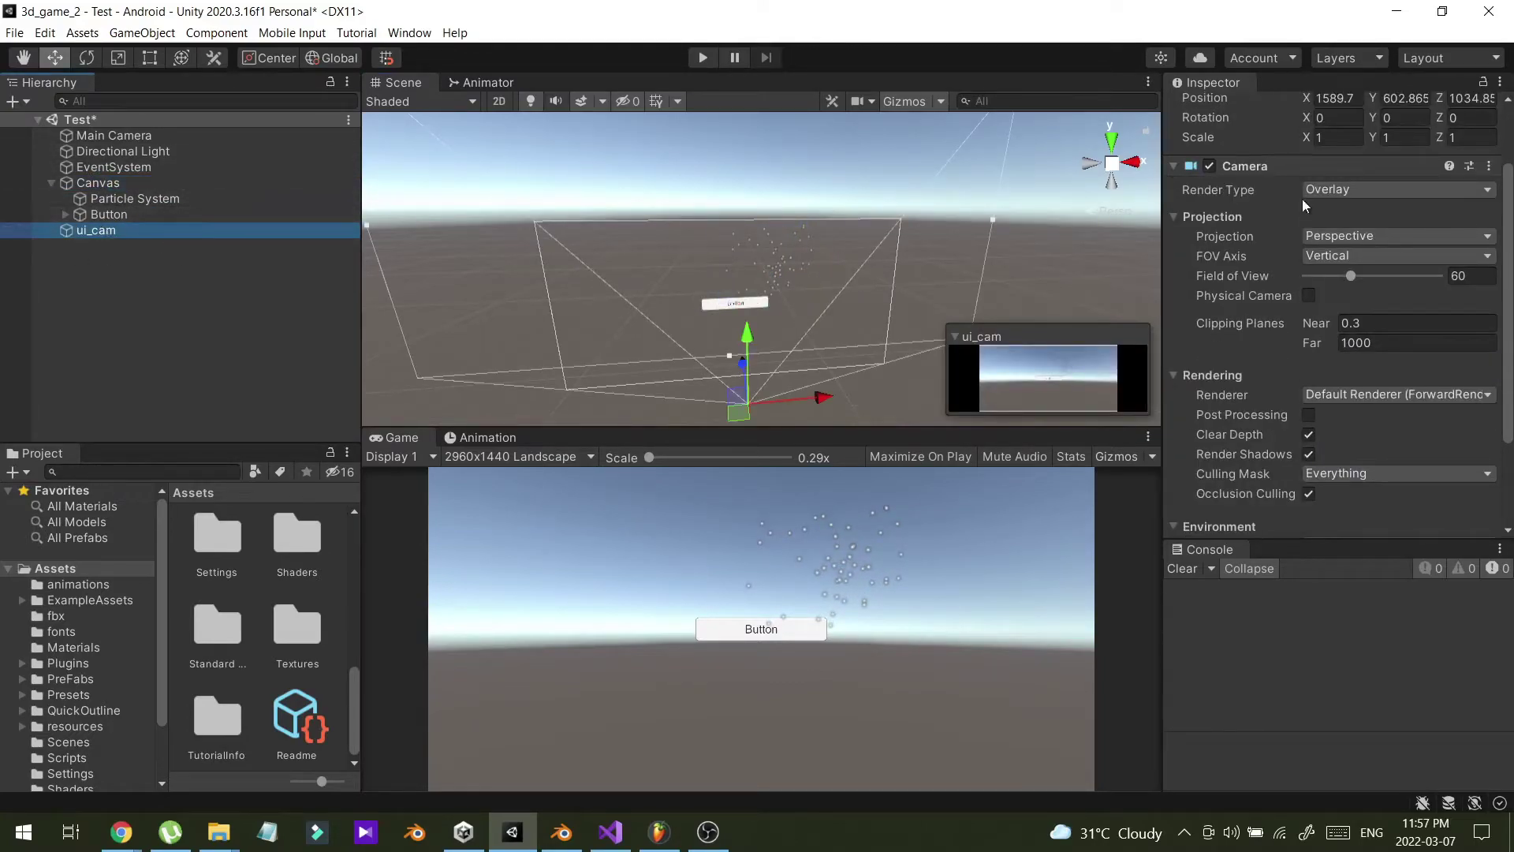
{"action": "scroll", "coordinate": [1447, 222], "scroll_direction": "up", "scroll_amount": 2}
{"action": "left_click", "coordinate": [1339, 184]}
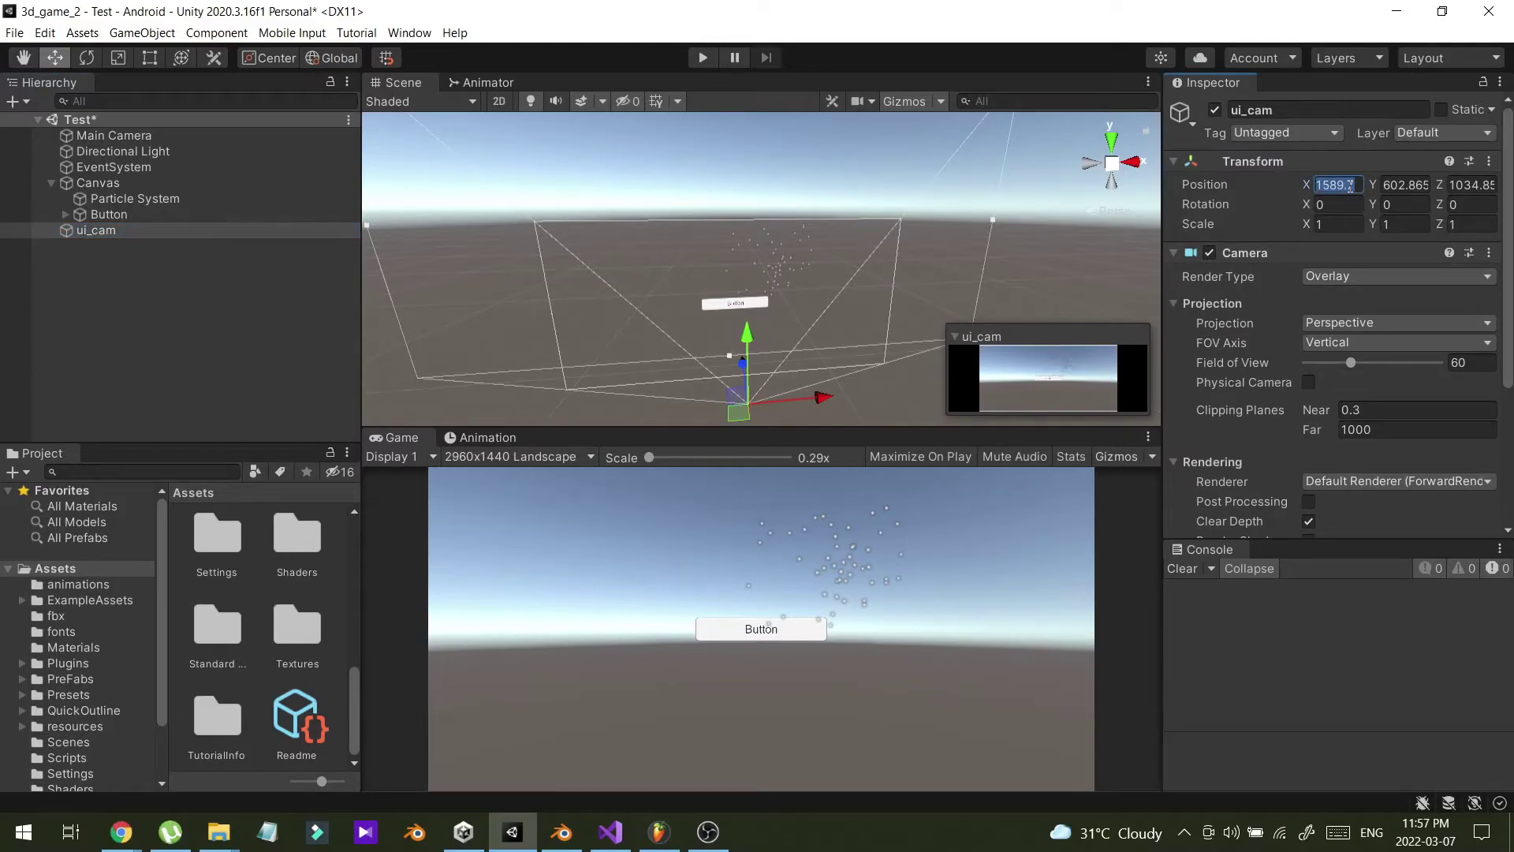
{"action": "type", "text": "0"}
{"action": "left_click", "coordinate": [1400, 185]}
{"action": "type", "text": "0"}
{"action": "left_click", "coordinate": [1468, 184]}
{"action": "type", "text": "0"}
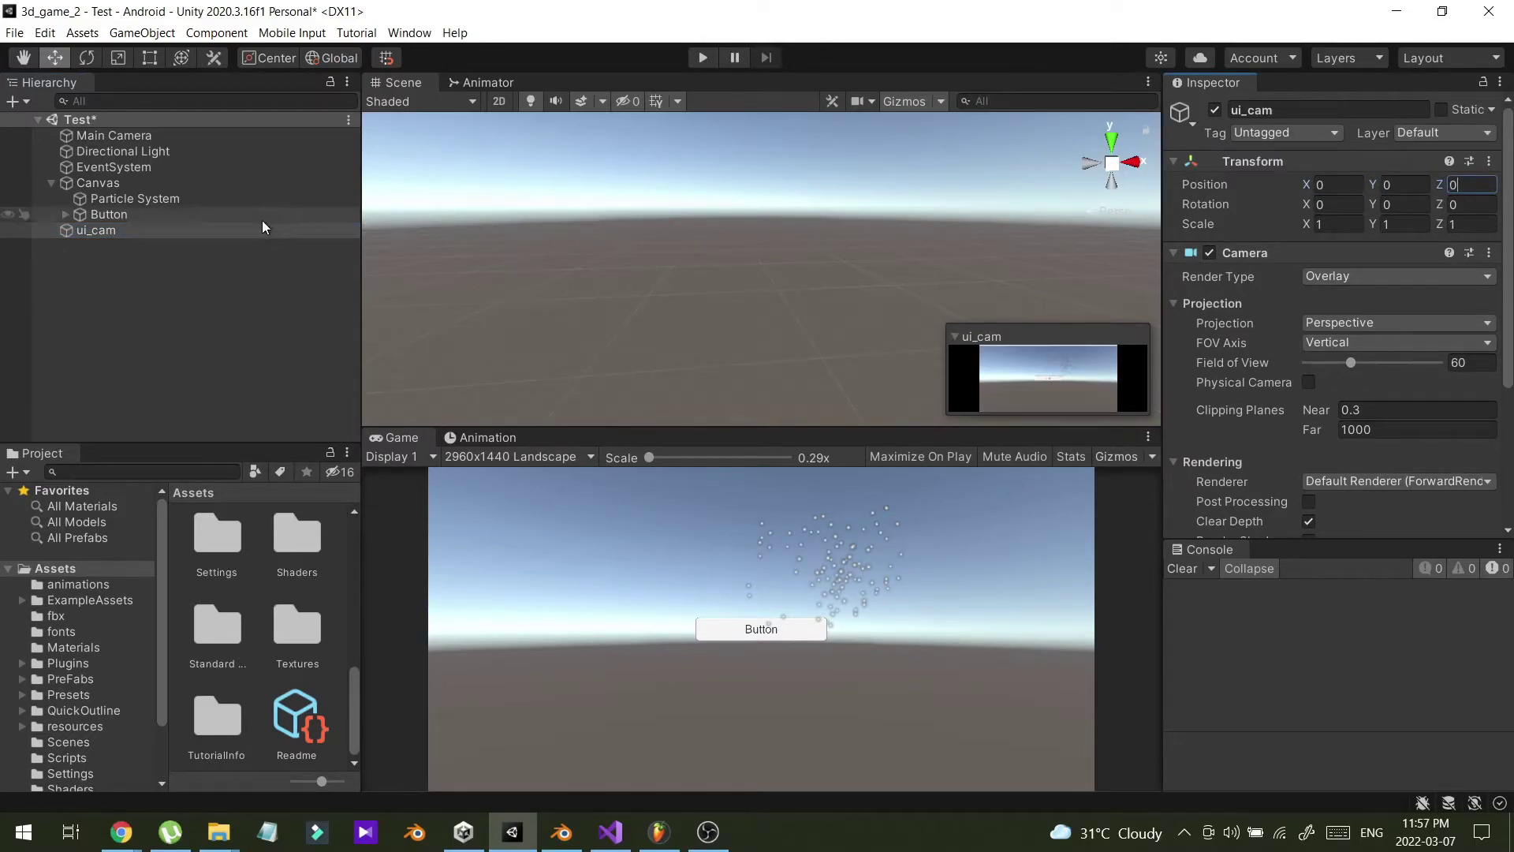
{"action": "double_click", "coordinate": [144, 232]}
{"action": "left_click_drag", "start_coordinate": [790, 311], "coordinate": [880, 351], "text": "alt"}
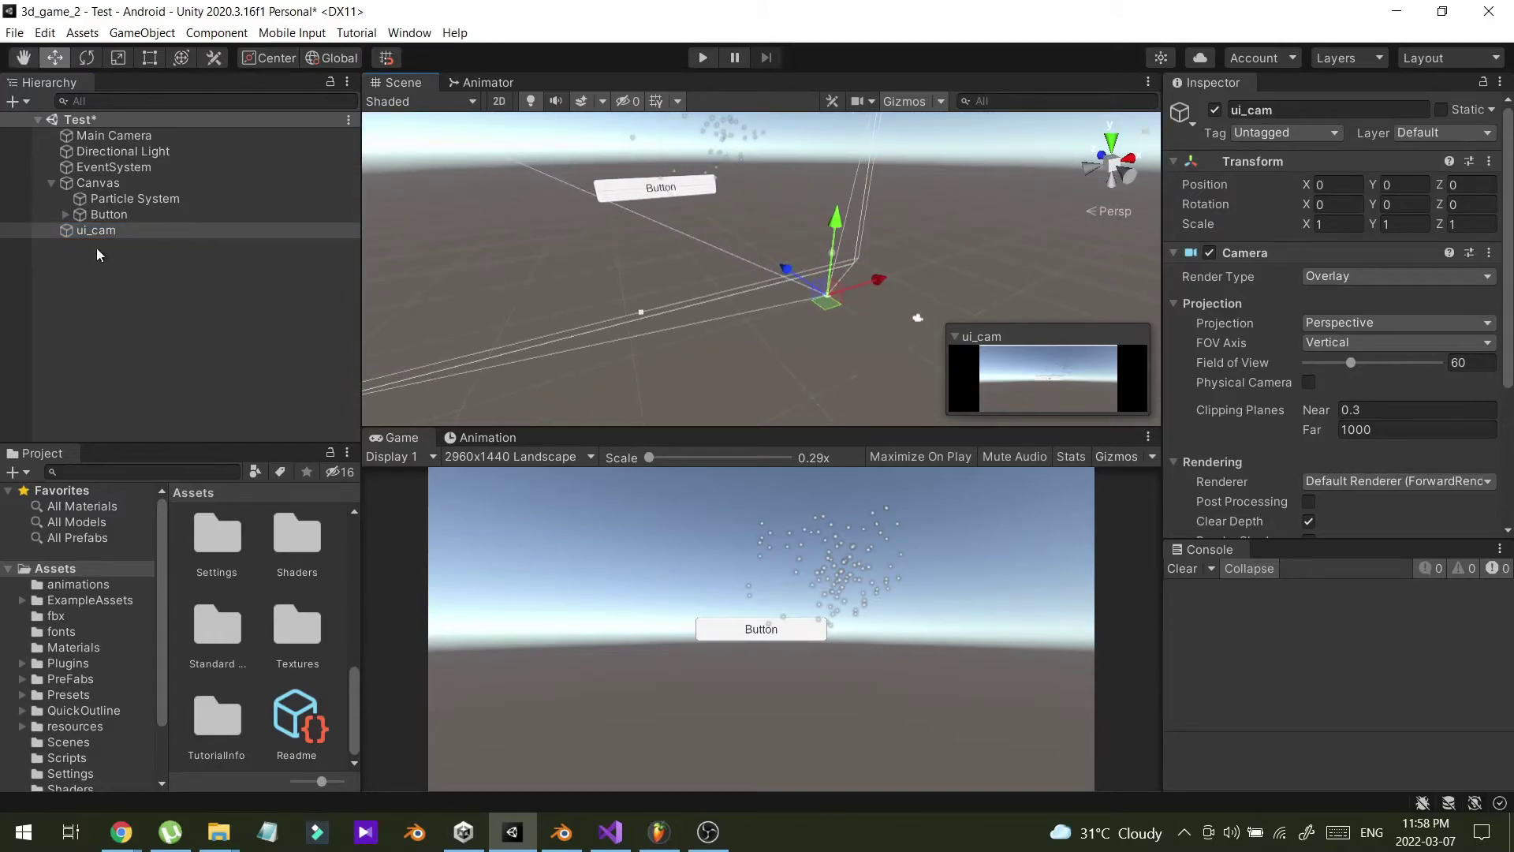
- Create a 3D Cube and scale it up uniformly to 3.1842
{"action": "right_click", "coordinate": [135, 291]}
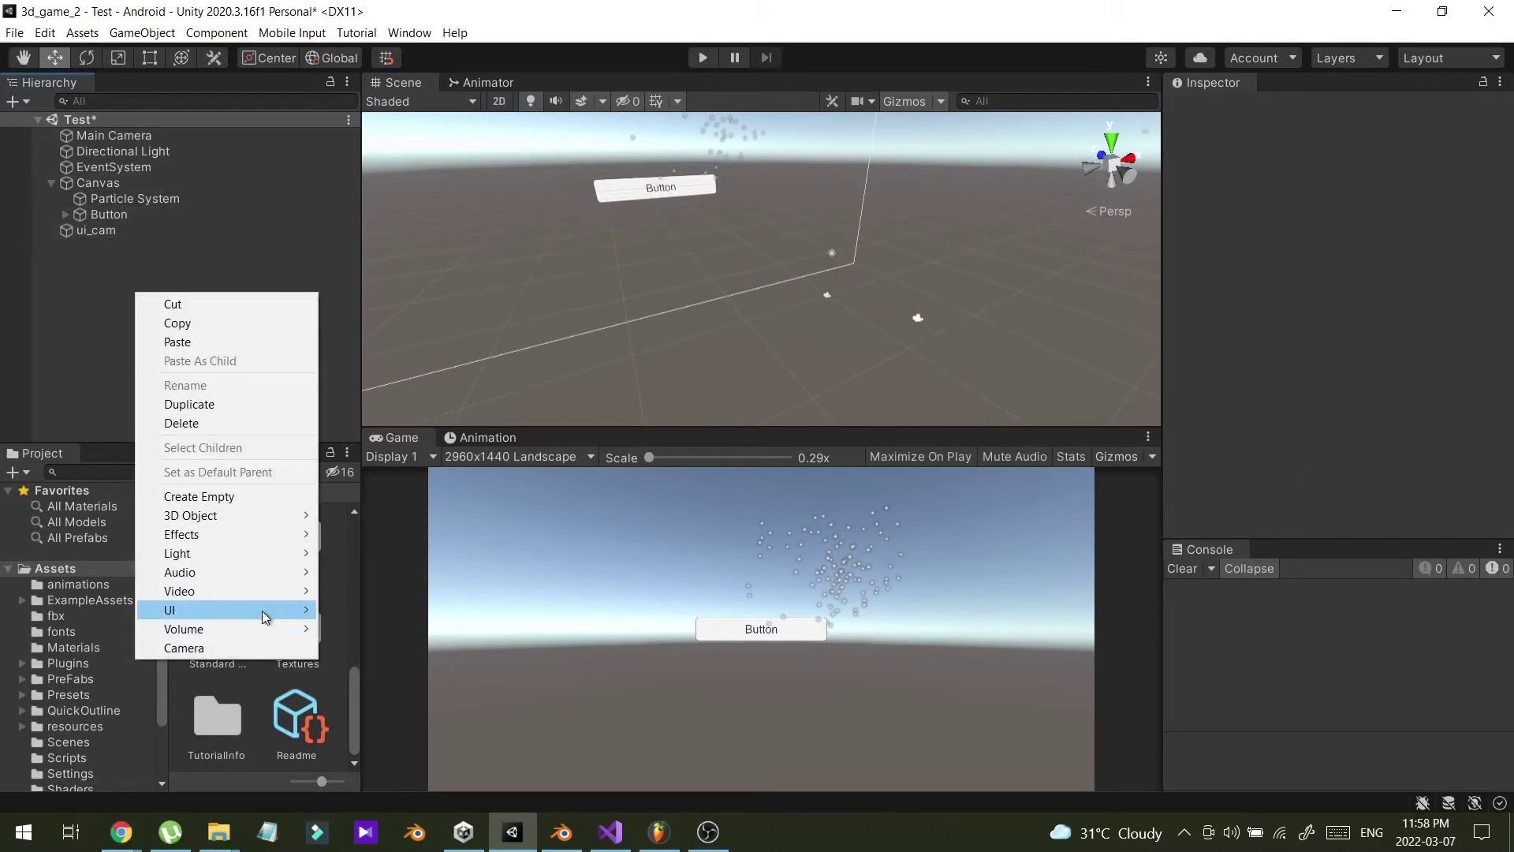
{"action": "mouse_move", "coordinate": [262, 611]}
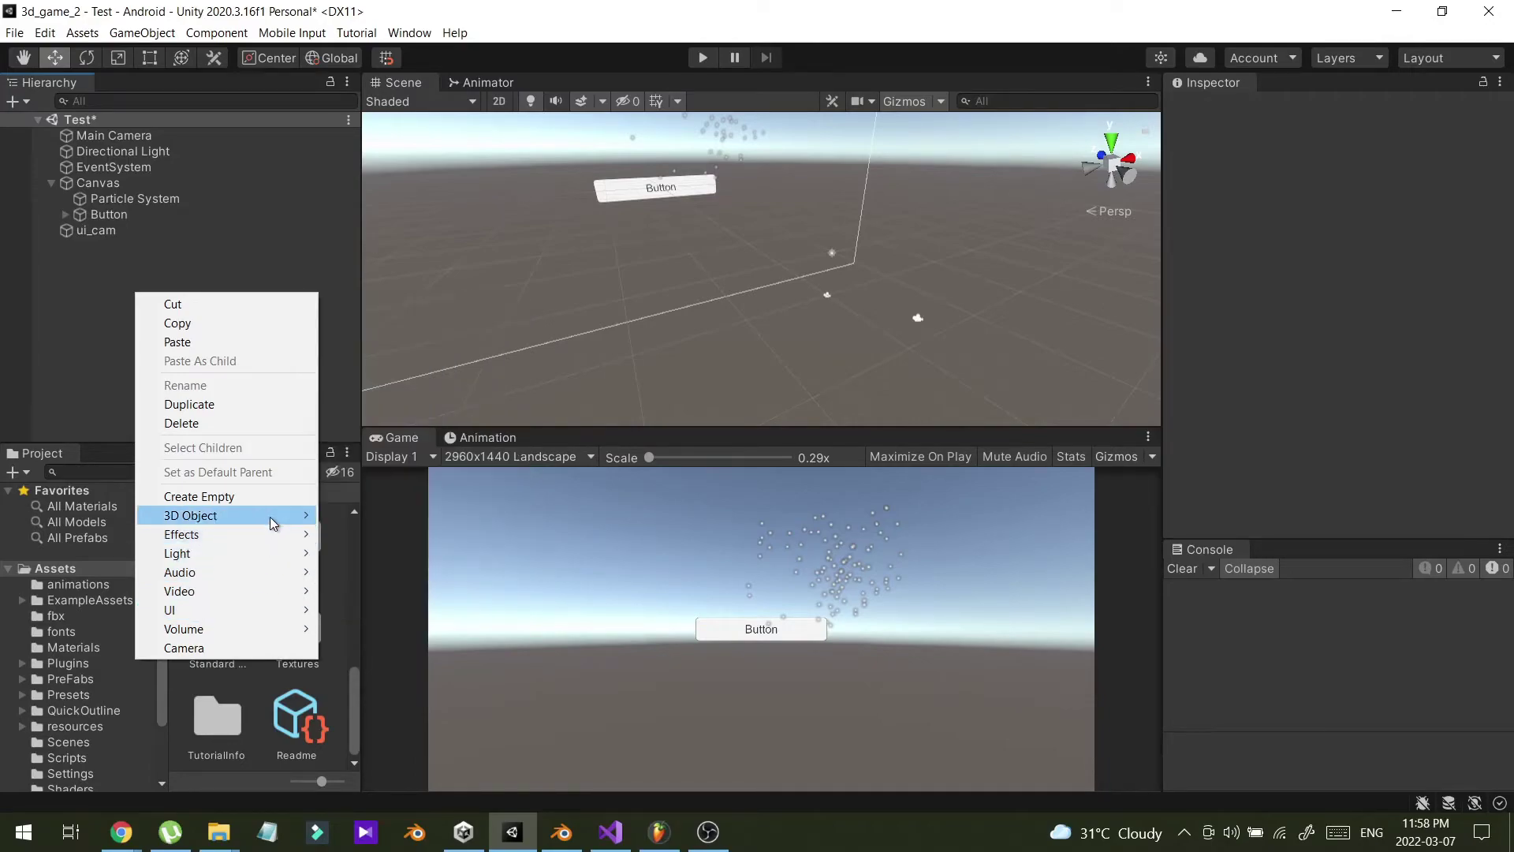
{"action": "mouse_move", "coordinate": [270, 517]}
{"action": "left_click", "coordinate": [380, 518]}
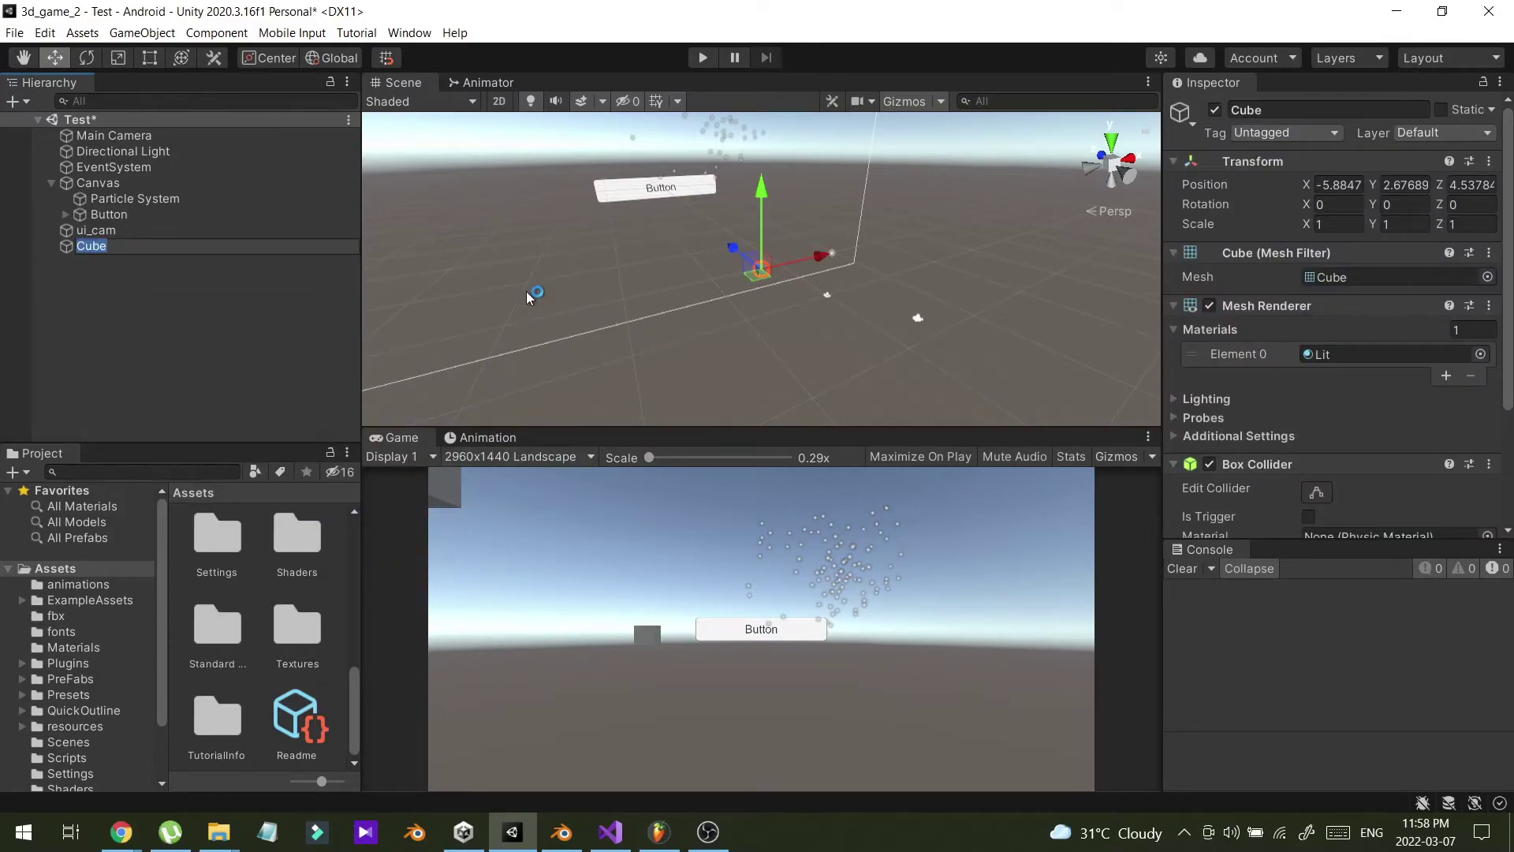
{"action": "left_click", "coordinate": [120, 60]}
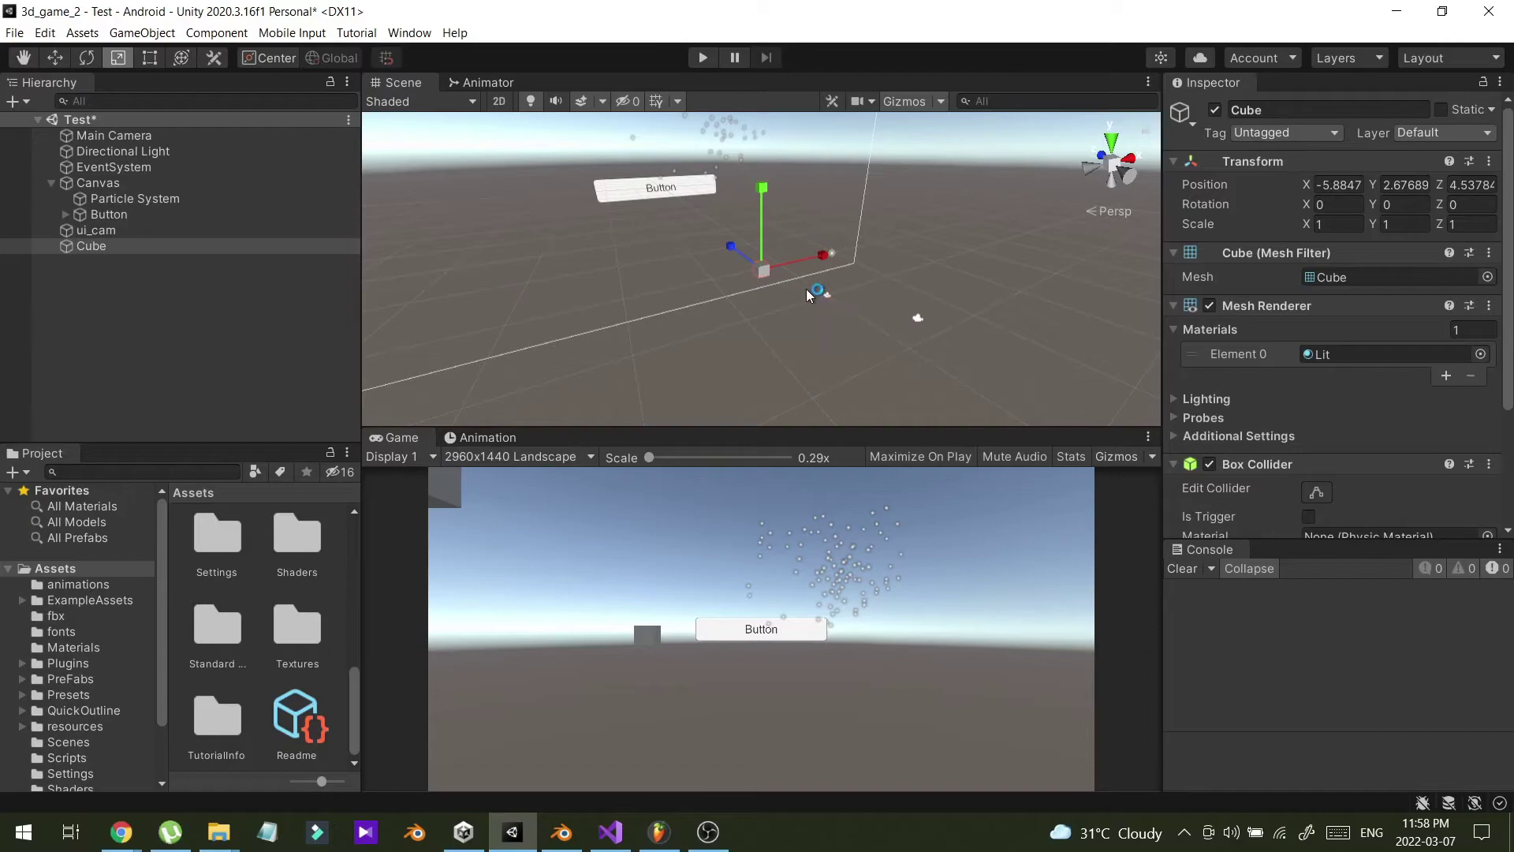
{"action": "left_click_drag", "start_coordinate": [794, 280], "coordinate": [961, 325]}
- Move the Cube to position -11.4, 2.67689, 13.7 beside the Button
{"action": "key", "text": "w"}
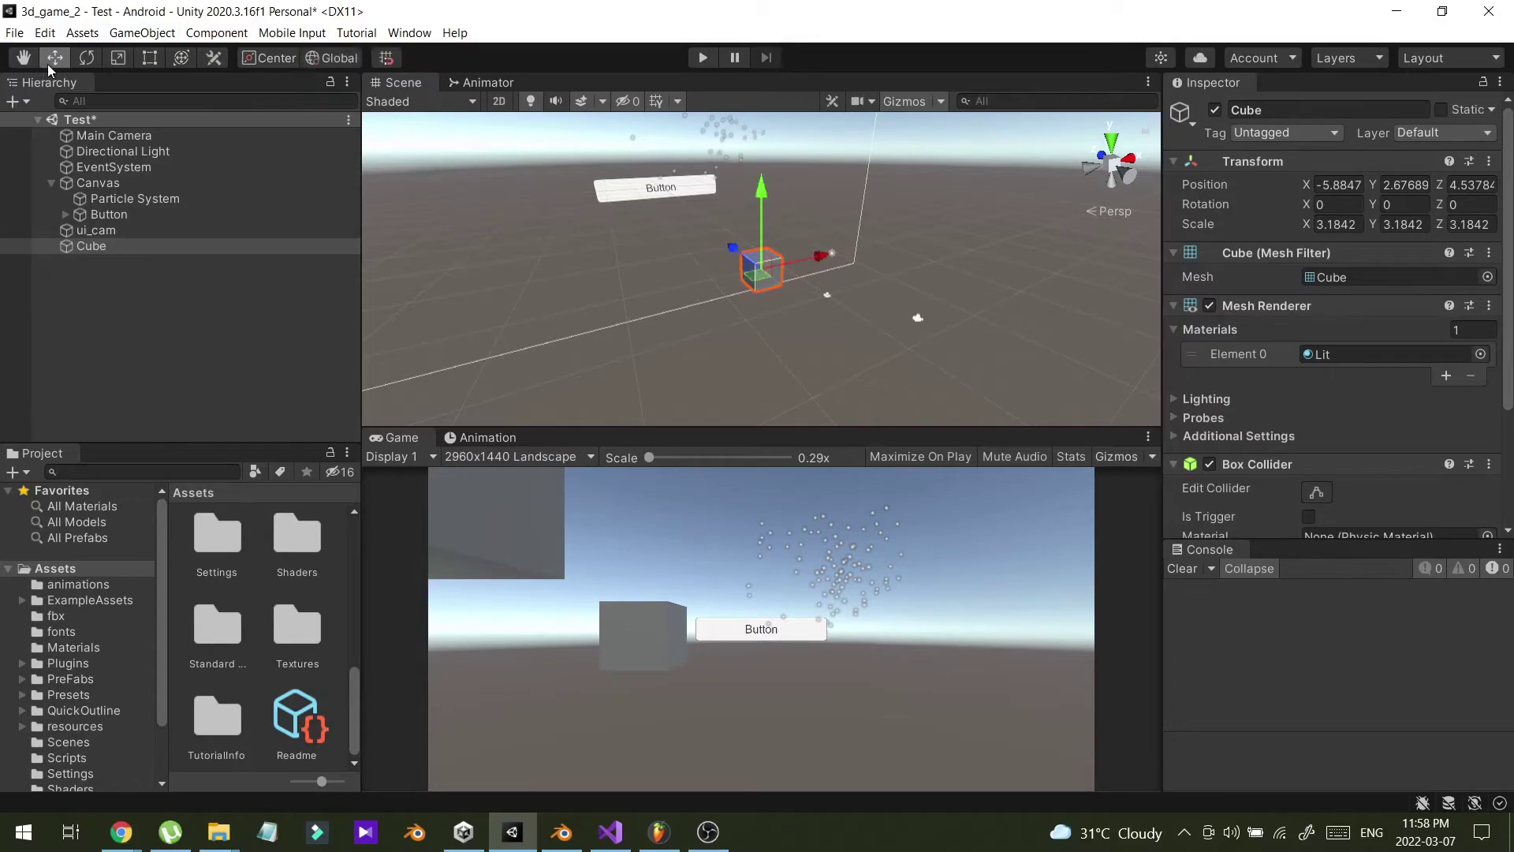
{"action": "left_click_drag", "start_coordinate": [773, 280], "coordinate": [710, 271]}
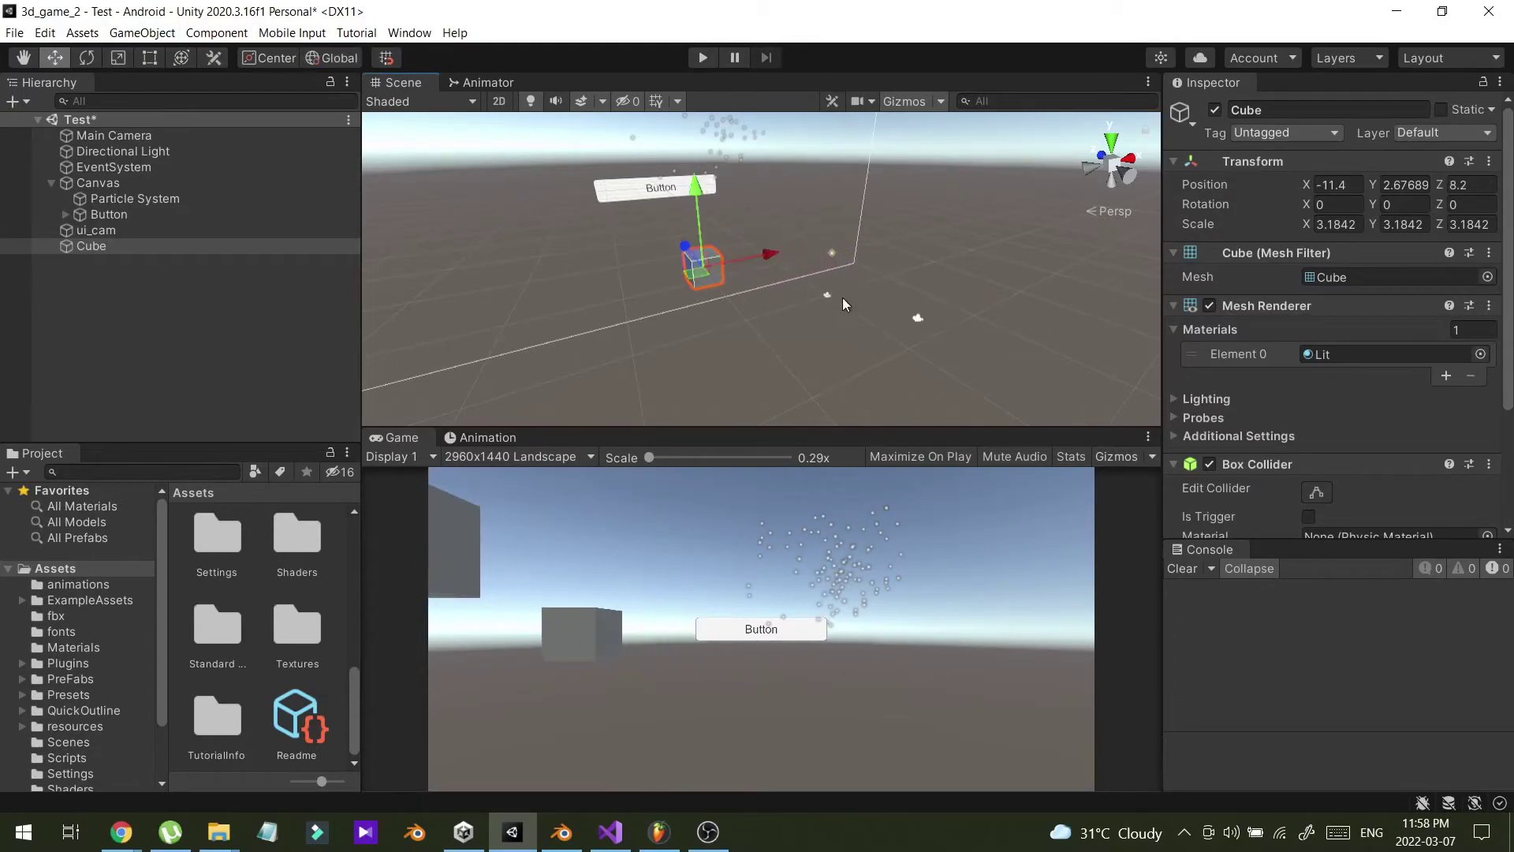
{"action": "right_click_drag", "start_coordinate": [710, 271], "coordinate": [883, 309]}
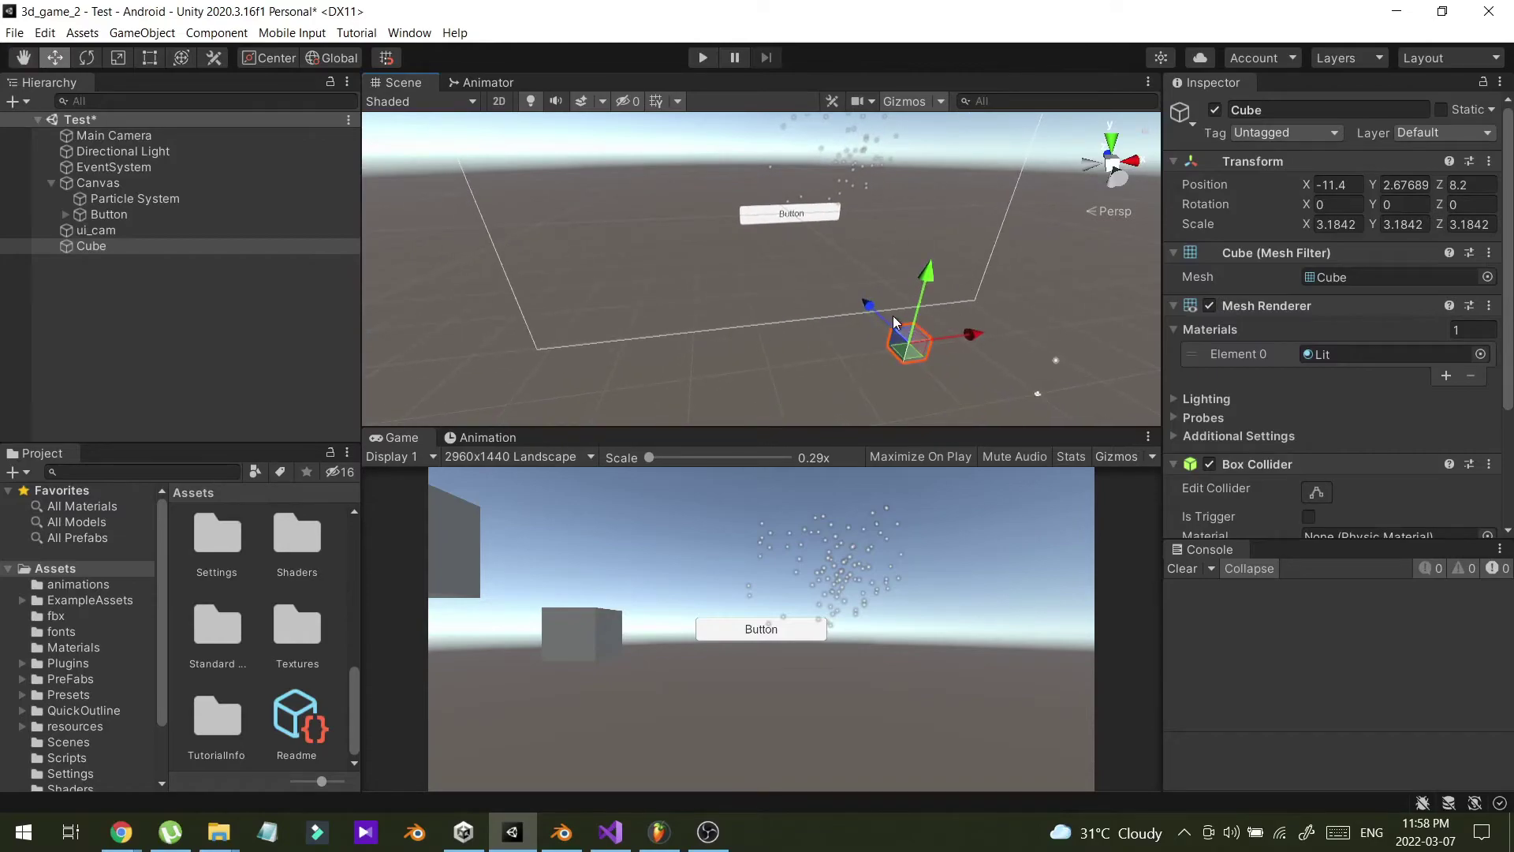
{"action": "left_click_drag", "start_coordinate": [868, 306], "coordinate": [871, 344]}
{"action": "right_click_drag", "start_coordinate": [883, 363], "coordinate": [868, 358]}
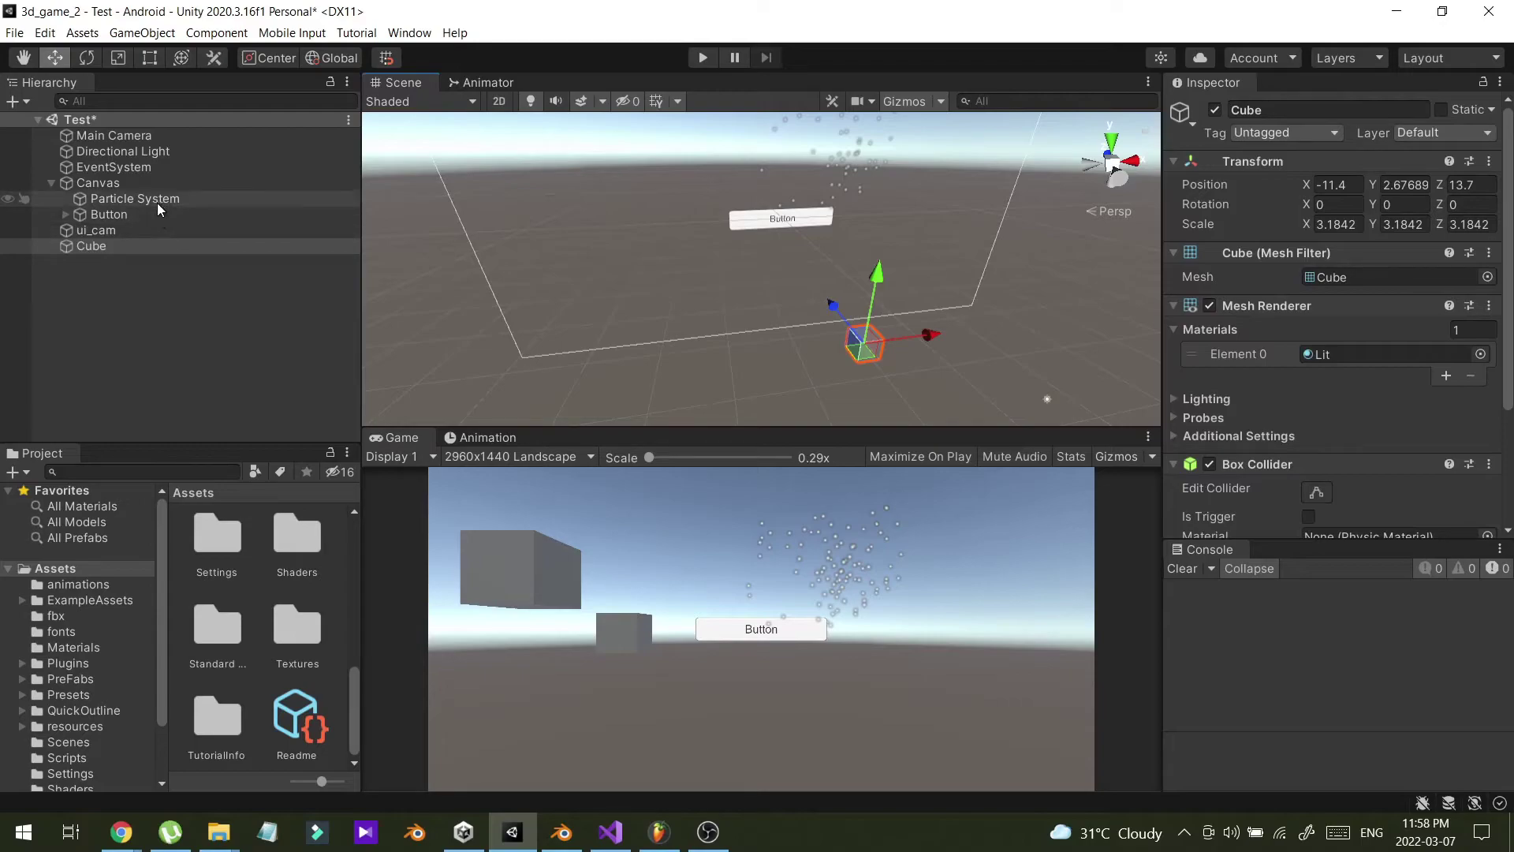
- Set ui_cam's Culling Mask to Nothing, then to only the UI layer
{"action": "left_click", "coordinate": [113, 230]}
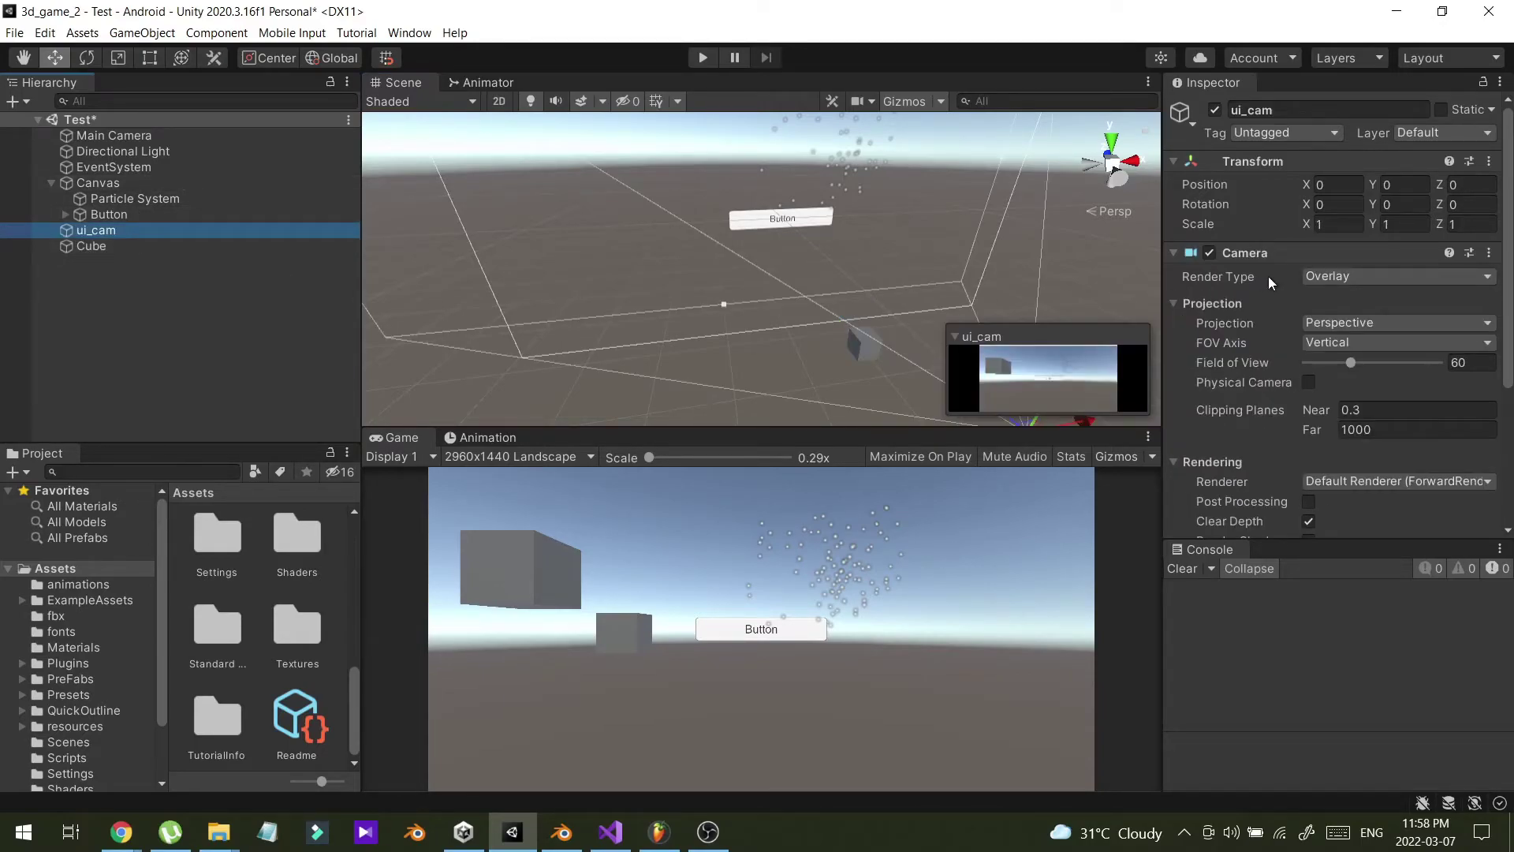
{"action": "scroll", "coordinate": [1268, 278], "scroll_direction": "down", "scroll_amount": 5}
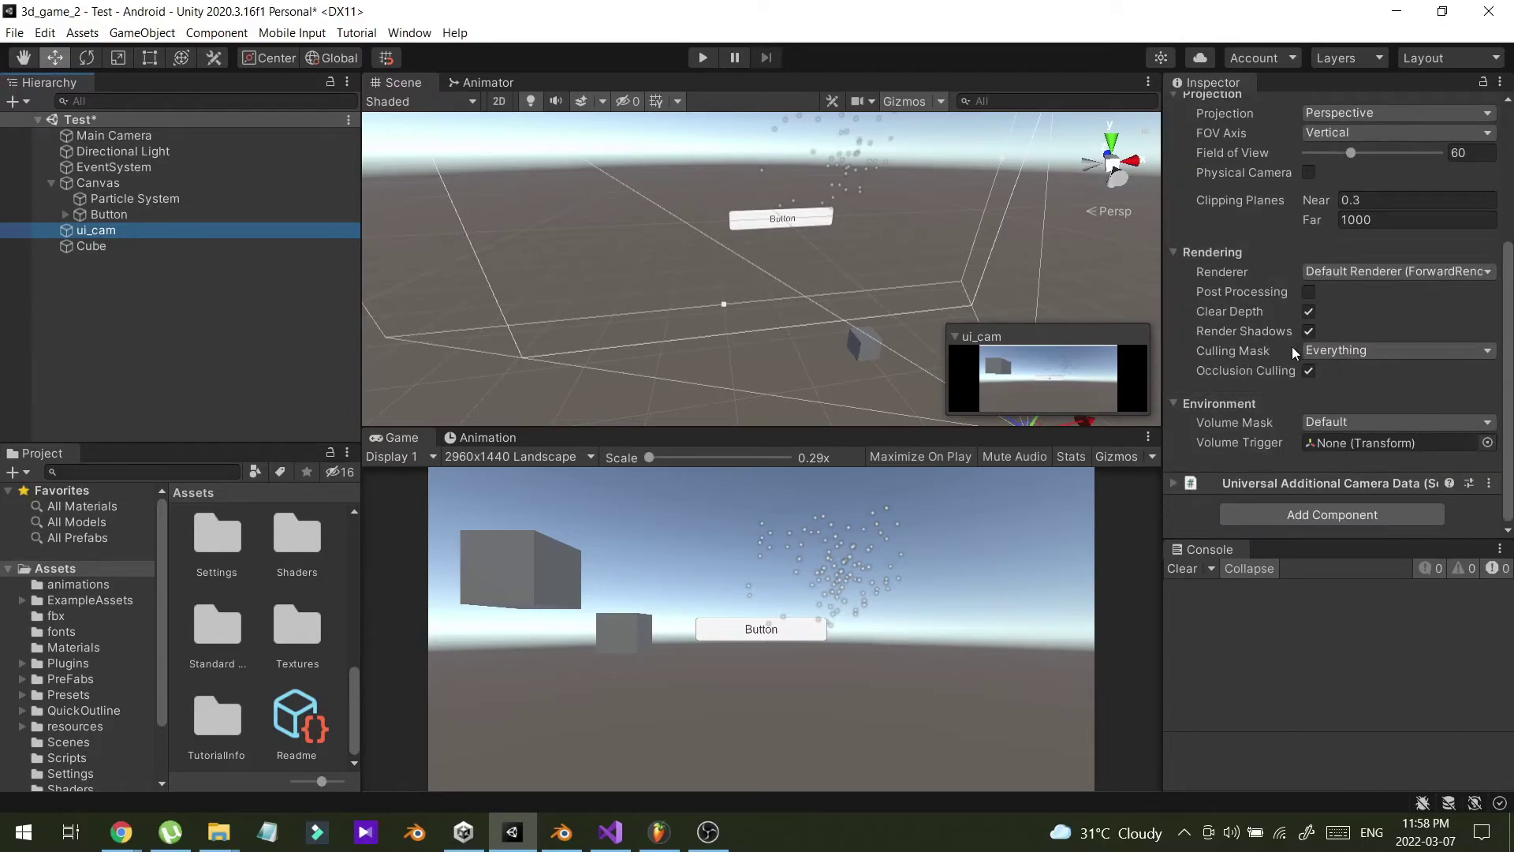
{"action": "left_click", "coordinate": [1335, 348]}
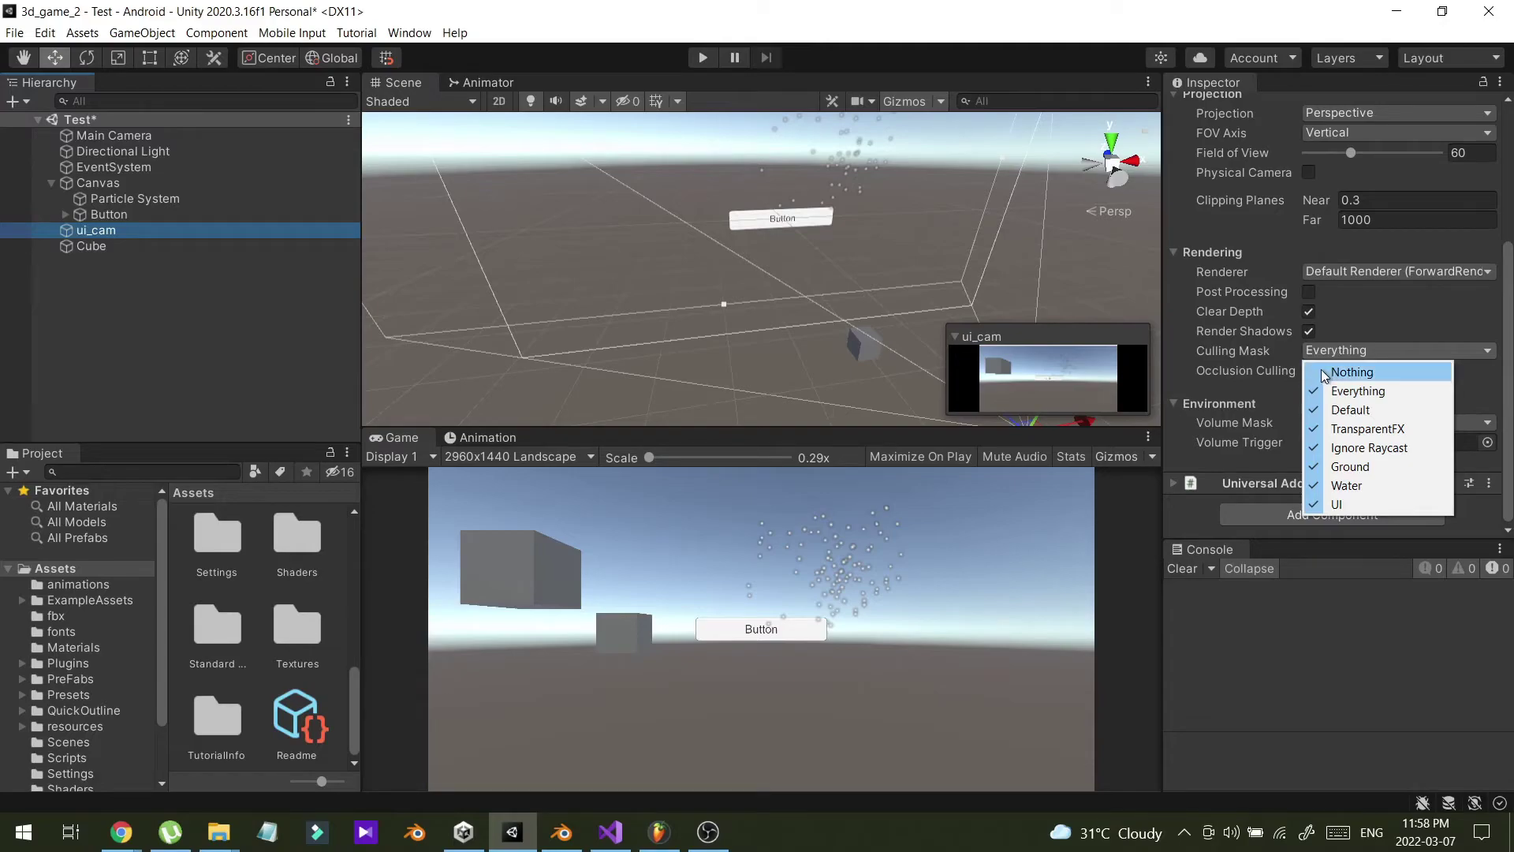
{"action": "left_click", "coordinate": [1324, 372]}
{"action": "left_click", "coordinate": [1348, 352]}
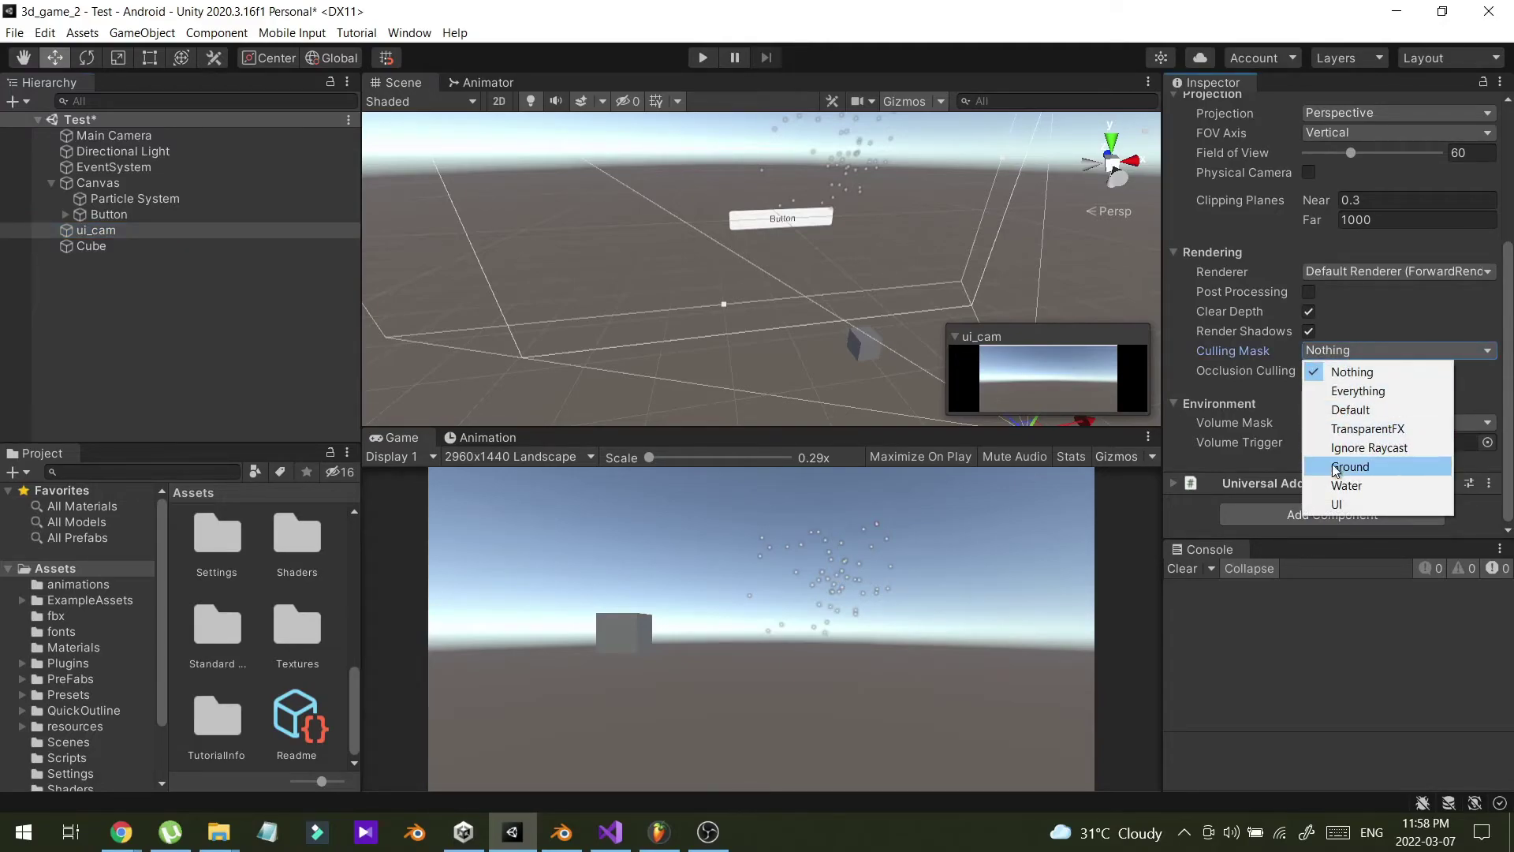
{"action": "left_click", "coordinate": [1325, 506]}
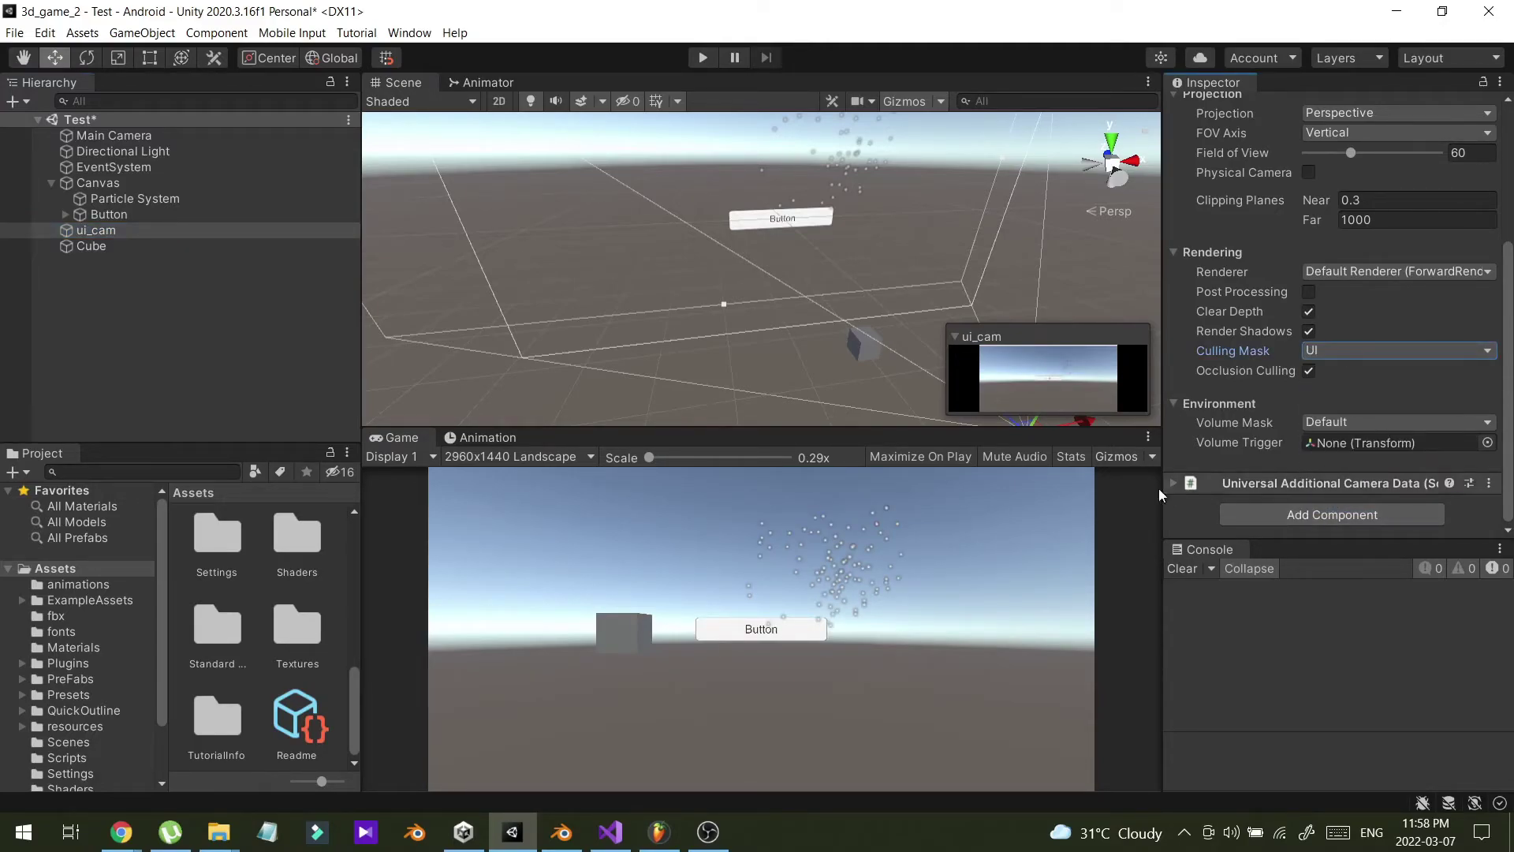
{"action": "left_click", "coordinate": [149, 230]}
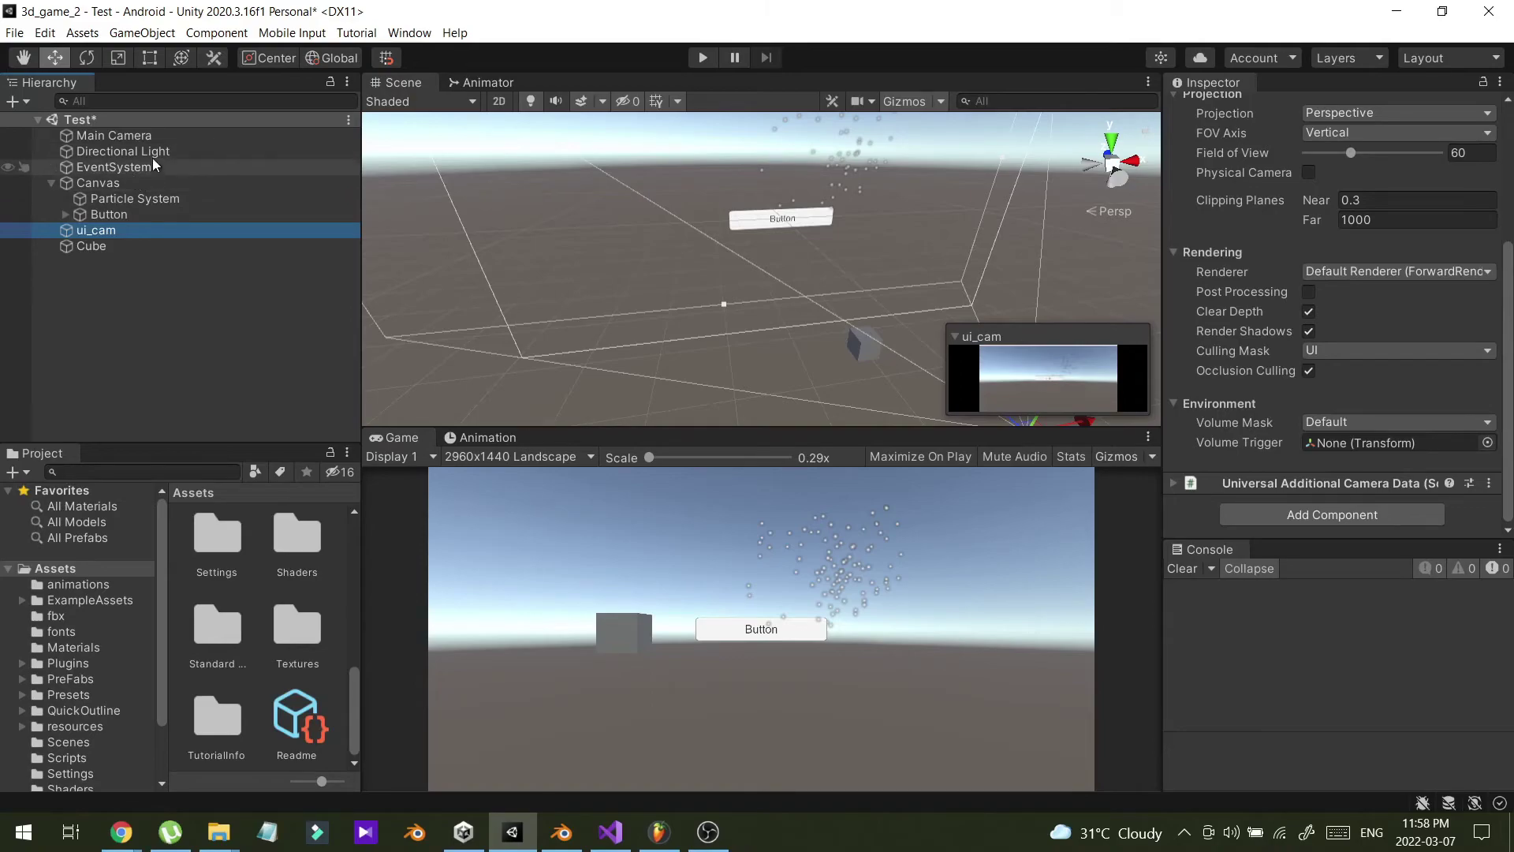
- Drag the Cube to mid-view, the Button to the bottom-left, and the particles onto the Button
{"action": "left_click", "coordinate": [869, 351]}
{"action": "left_click_drag", "start_coordinate": [863, 348], "coordinate": [997, 418]}
{"action": "left_click", "coordinate": [781, 213]}
{"action": "left_click", "coordinate": [793, 220]}
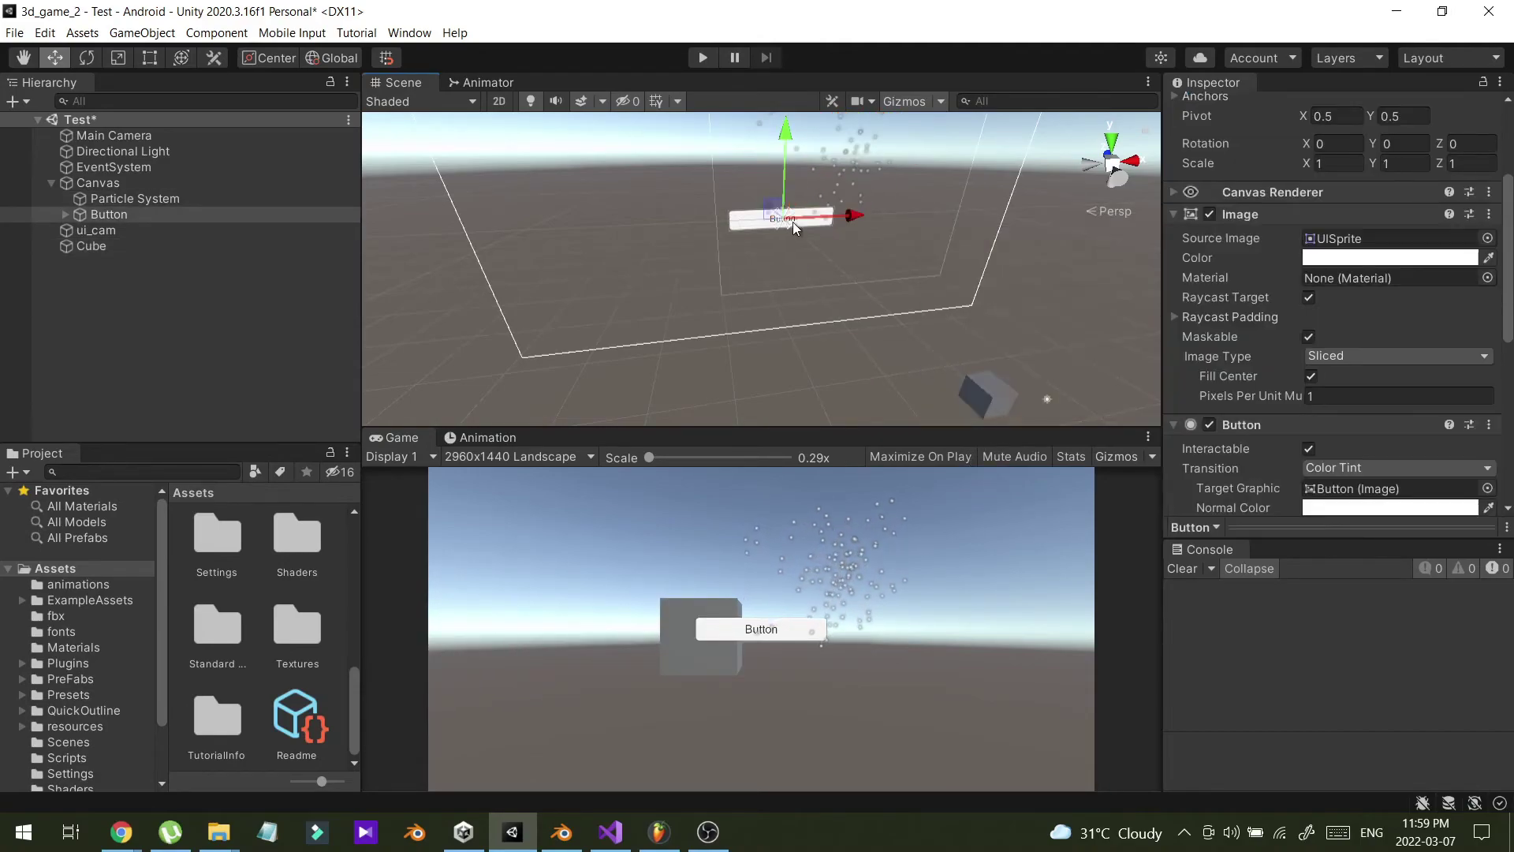
{"action": "left_click_drag", "start_coordinate": [791, 215], "coordinate": [690, 263]}
{"action": "key", "text": "ctrl+z"}
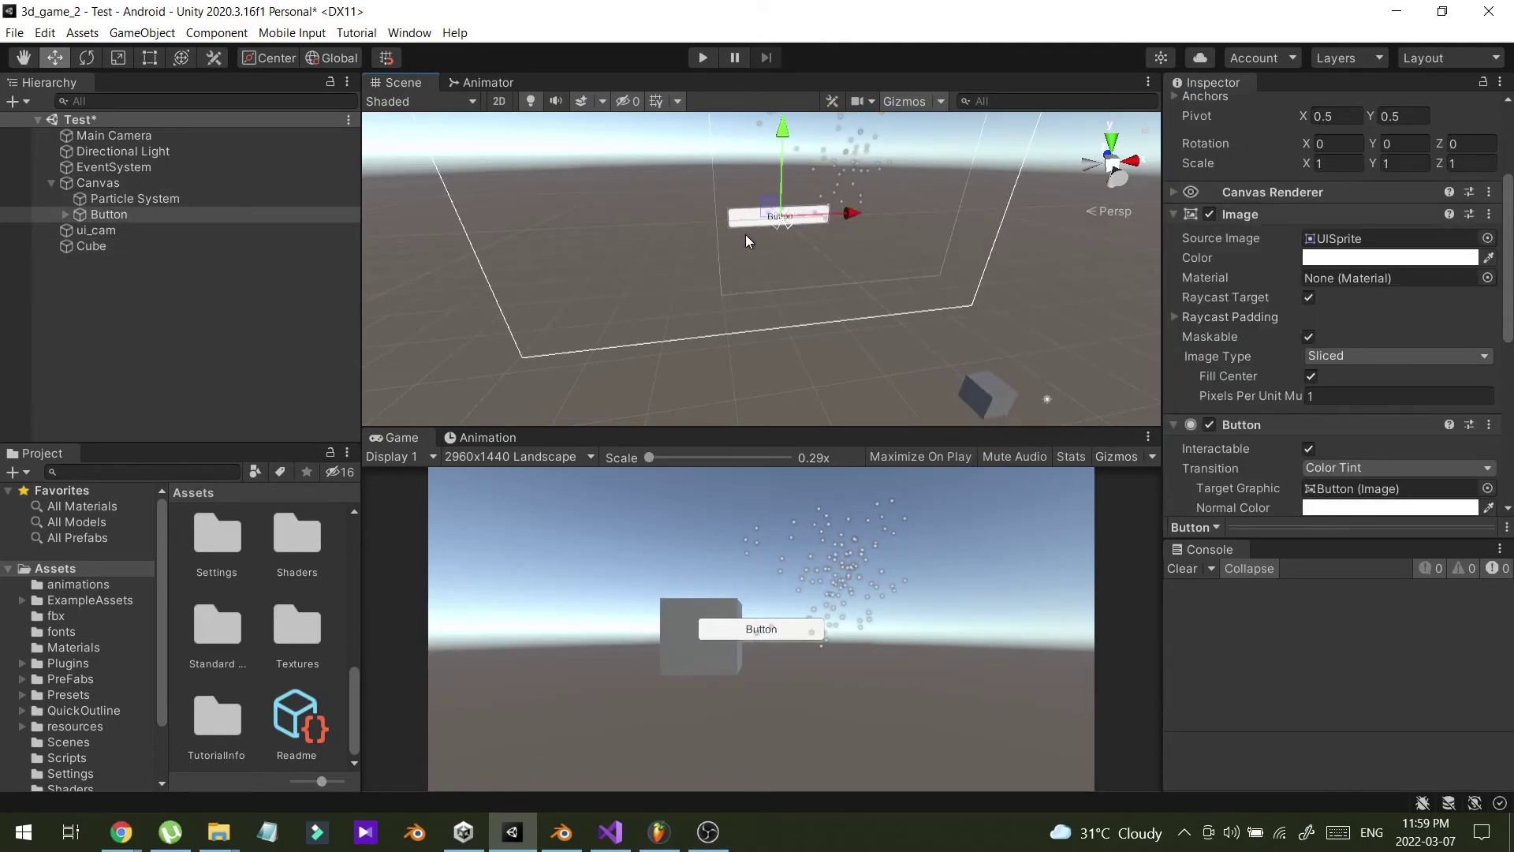
{"action": "left_click_drag", "start_coordinate": [769, 203], "coordinate": [575, 325]}
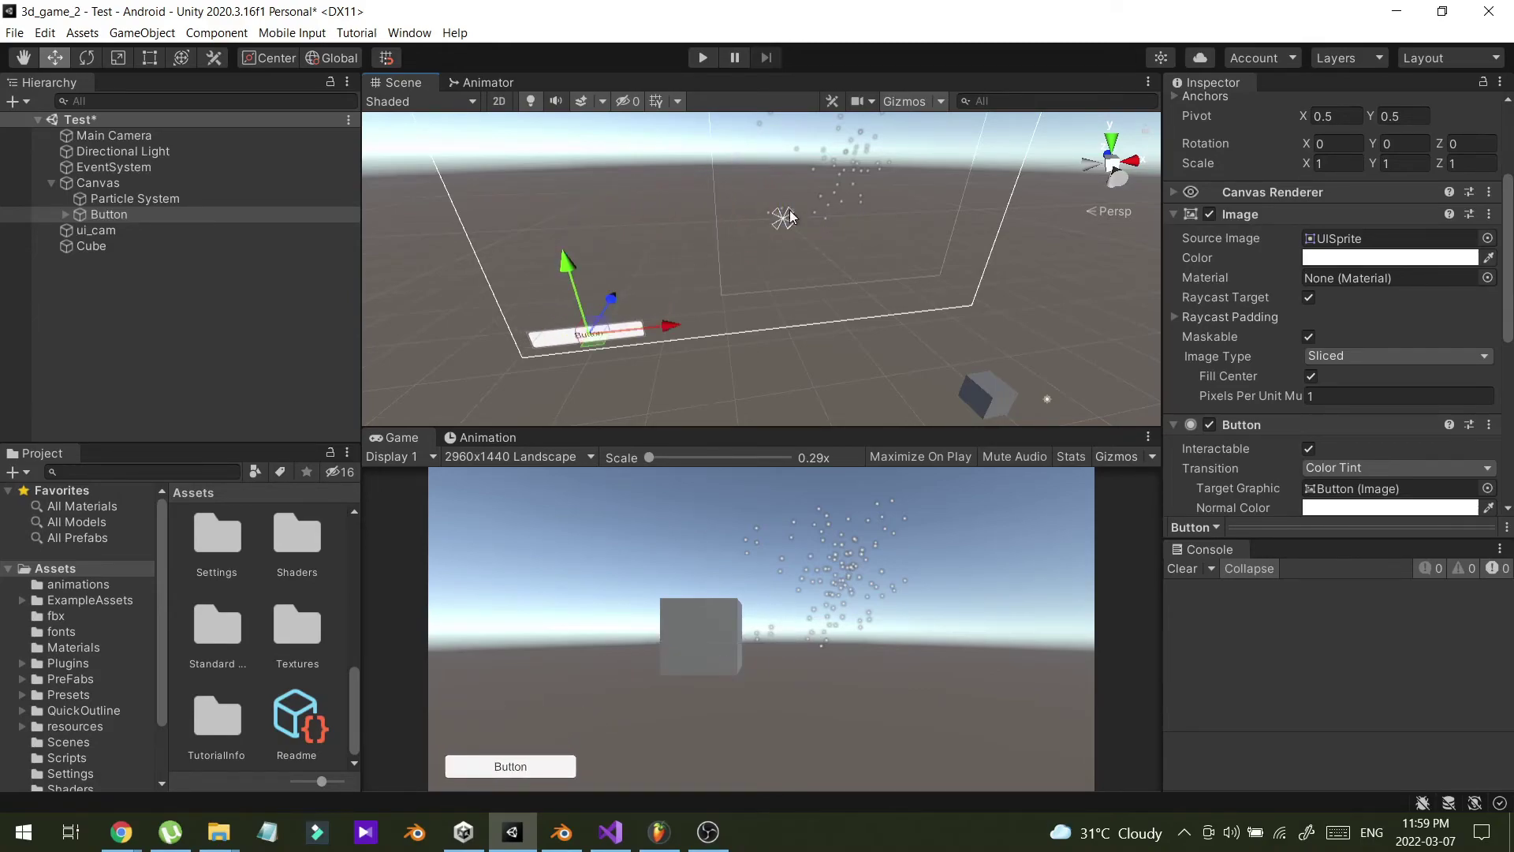
{"action": "left_click", "coordinate": [860, 166]}
{"action": "left_click_drag", "start_coordinate": [847, 144], "coordinate": [529, 320]}
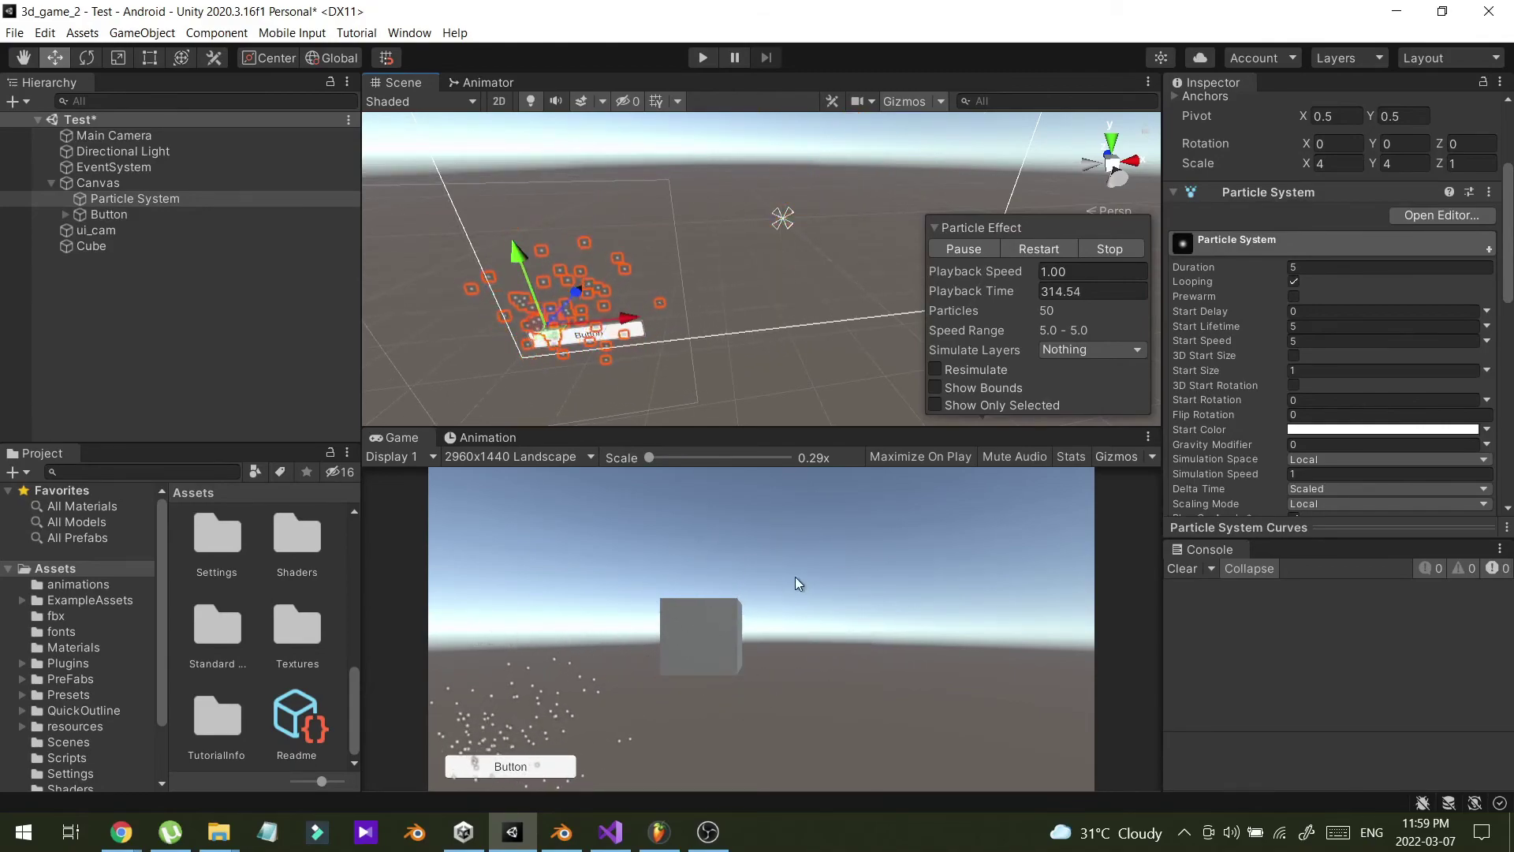
- Enter Play mode and clear the NullReferenceException from the Console
{"action": "left_click", "coordinate": [702, 59]}
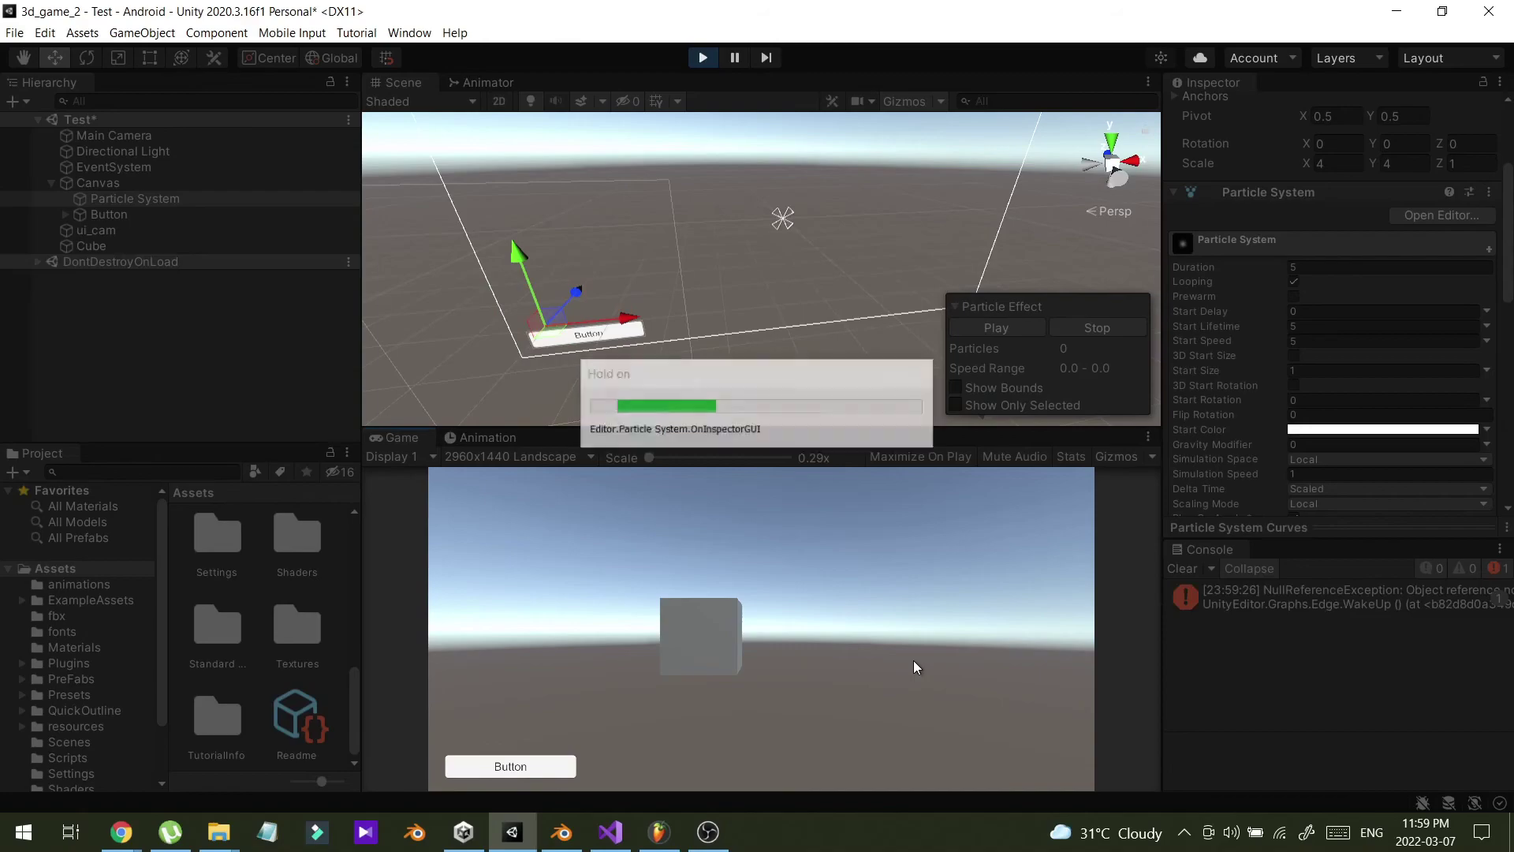
{"action": "left_click", "coordinate": [1183, 569]}
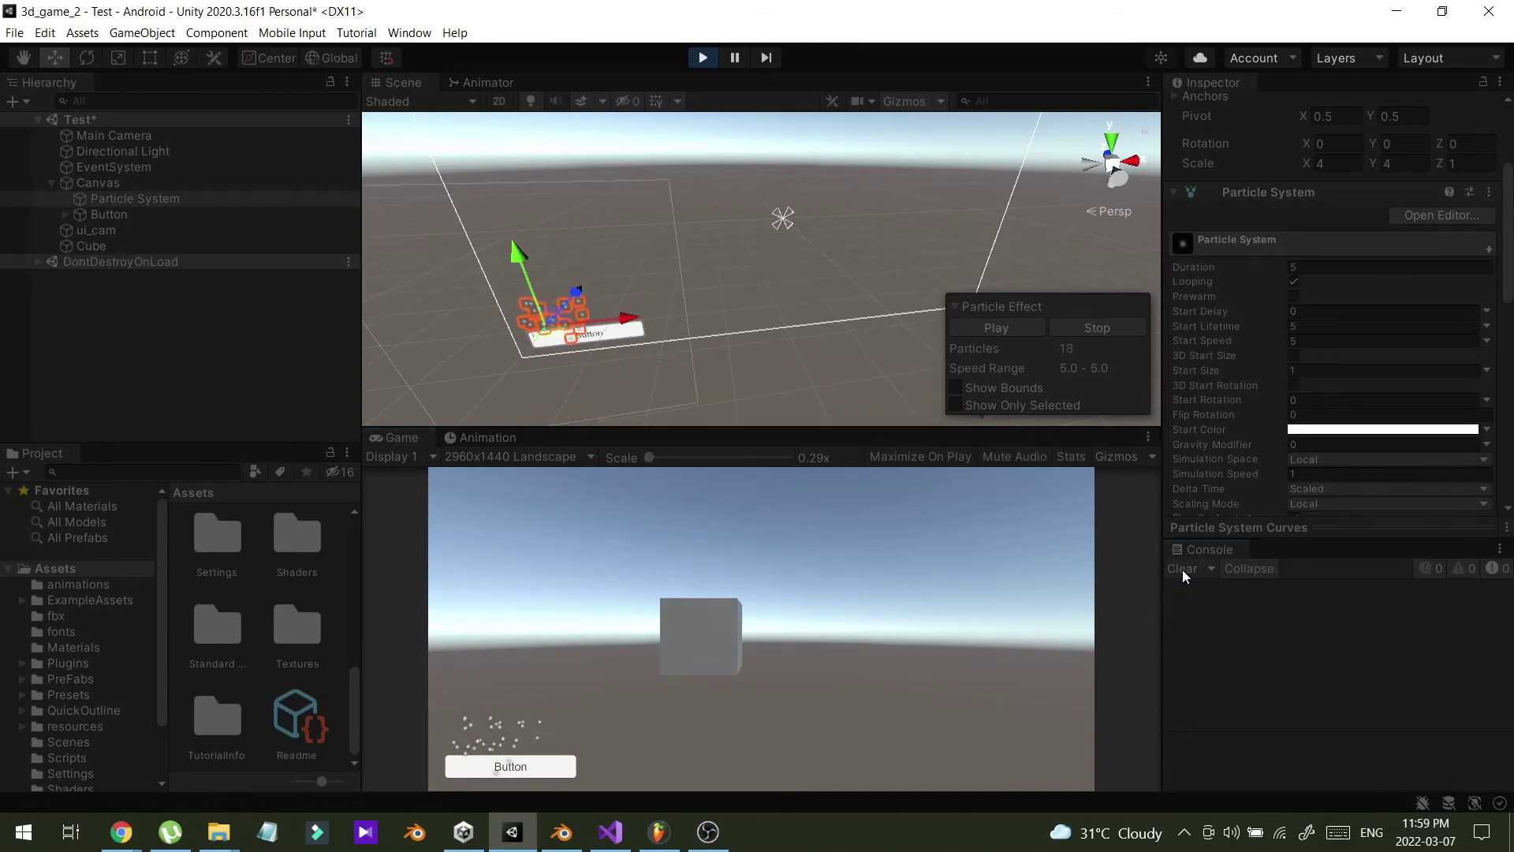